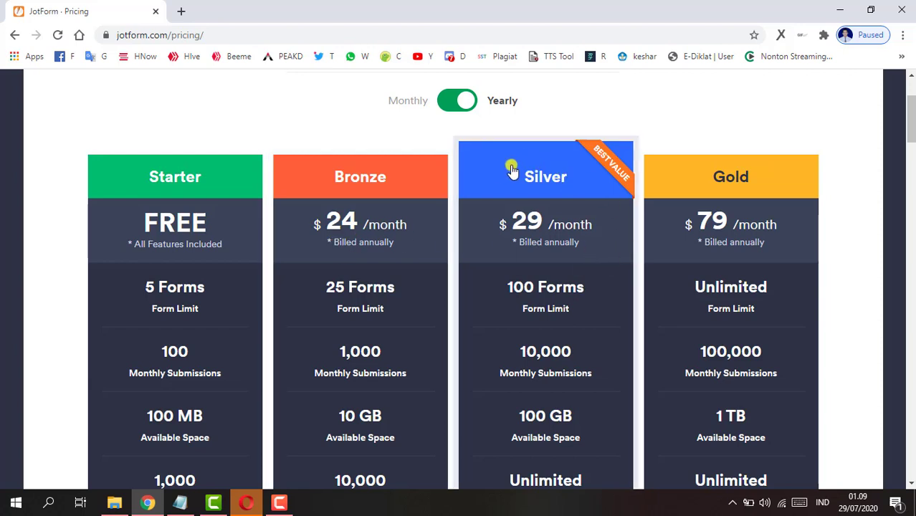
{"action": "scroll", "coordinate": [501, 174], "scroll_direction": "down", "scroll_amount": 1}
{"action": "scroll", "coordinate": [407, 229], "scroll_direction": "down", "scroll_amount": 2}
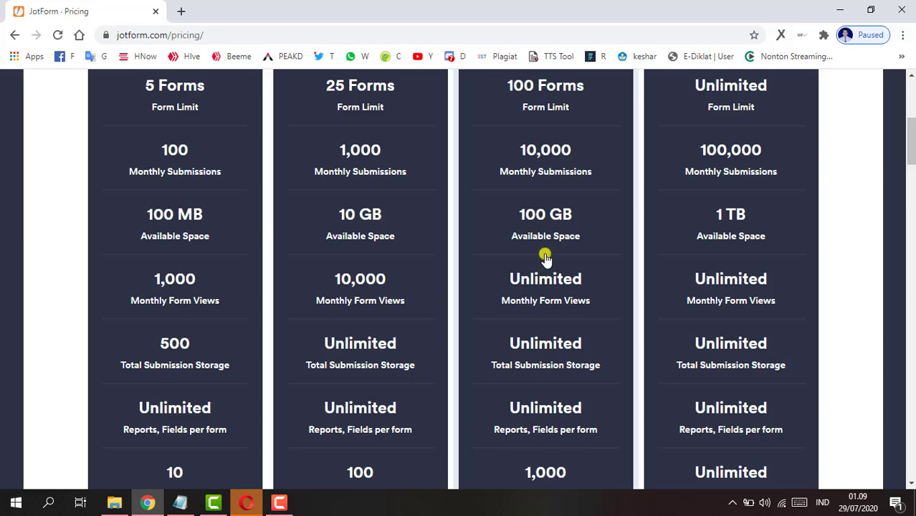
{"action": "scroll", "coordinate": [534, 258], "scroll_direction": "down", "scroll_amount": 2}
{"action": "scroll", "coordinate": [532, 258], "scroll_direction": "down", "scroll_amount": 2}
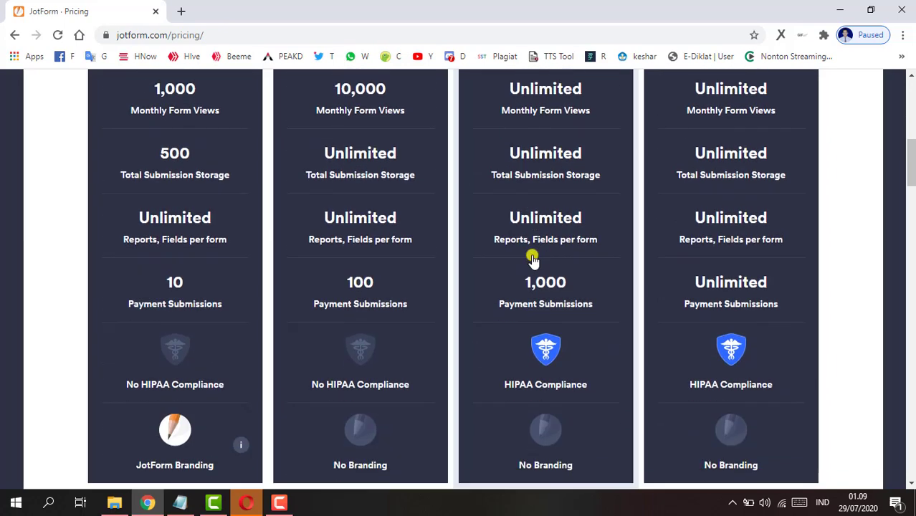
{"action": "scroll", "coordinate": [531, 259], "scroll_direction": "up", "scroll_amount": 5}
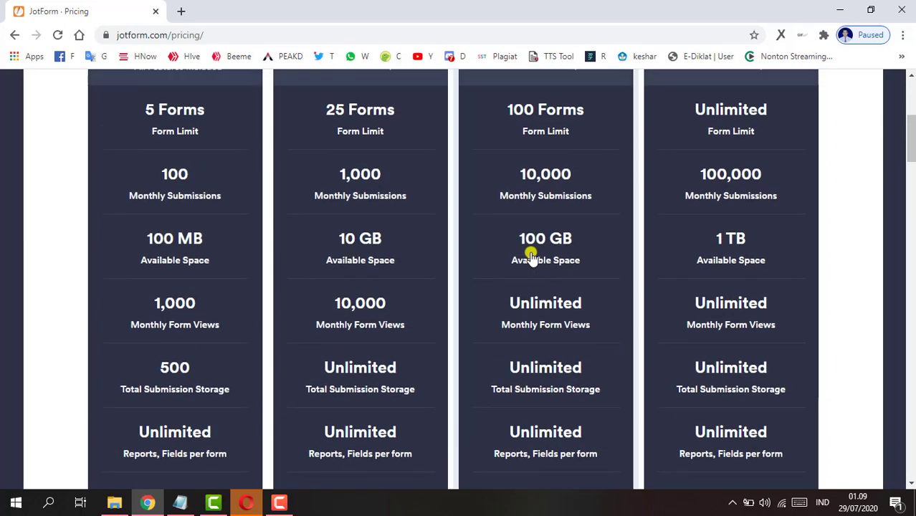
{"action": "scroll", "coordinate": [531, 257], "scroll_direction": "up", "scroll_amount": 2}
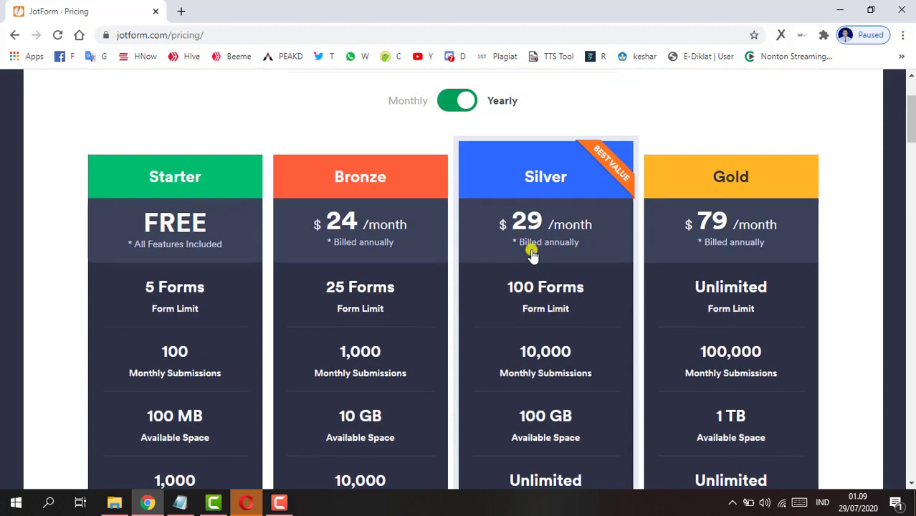
{"action": "scroll", "coordinate": [531, 258], "scroll_direction": "down", "scroll_amount": 4}
{"action": "scroll", "coordinate": [531, 255], "scroll_direction": "down", "scroll_amount": 2}
{"action": "scroll", "coordinate": [532, 250], "scroll_direction": "up", "scroll_amount": 7}
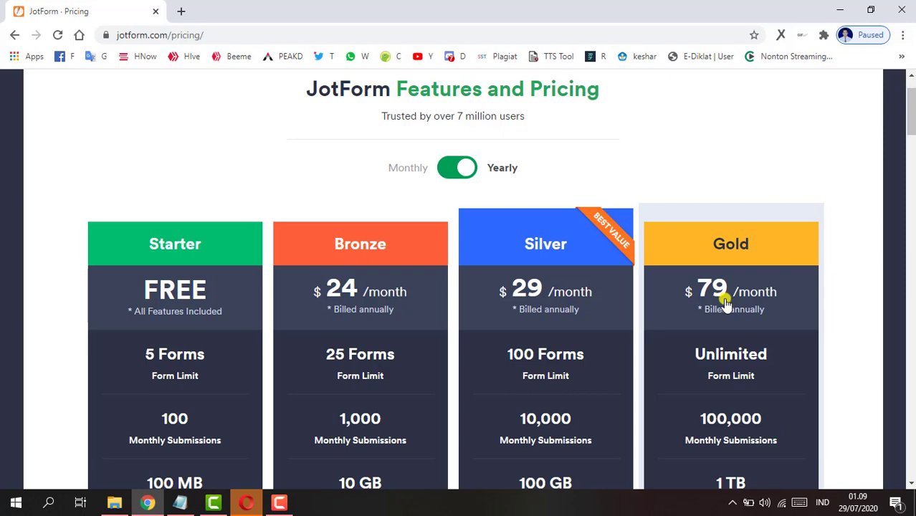
{"action": "scroll", "coordinate": [726, 303], "scroll_direction": "down", "scroll_amount": 3}
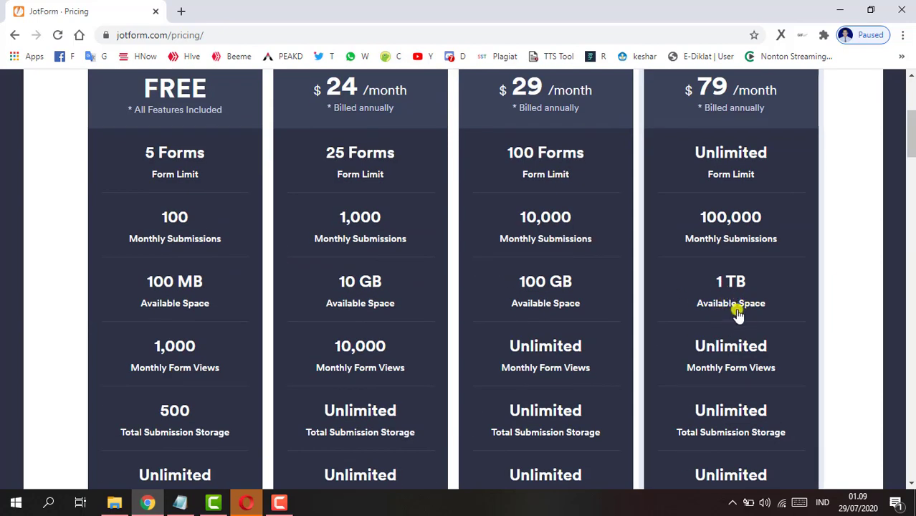
{"action": "scroll", "coordinate": [735, 310], "scroll_direction": "down", "scroll_amount": 3}
{"action": "scroll", "coordinate": [726, 310], "scroll_direction": "down", "scroll_amount": 2}
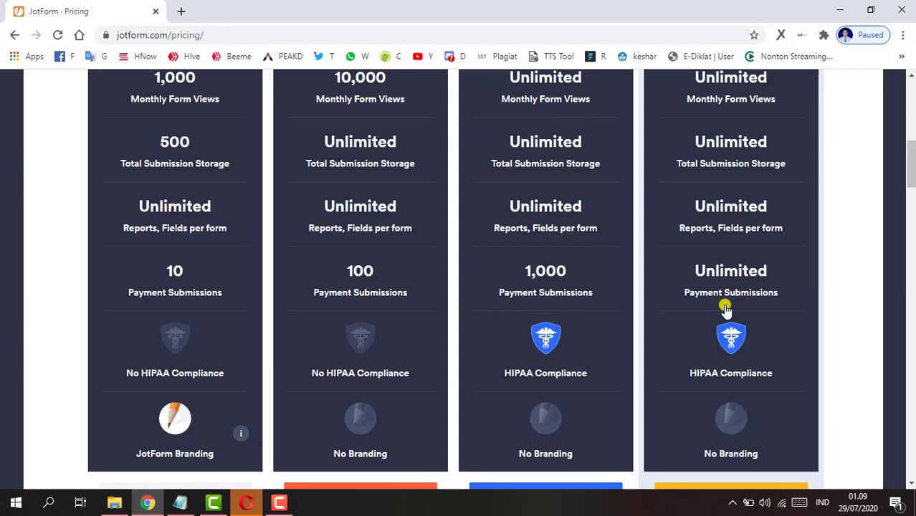
{"action": "scroll", "coordinate": [726, 310], "scroll_direction": "up", "scroll_amount": 4}
{"action": "scroll", "coordinate": [725, 310], "scroll_direction": "down", "scroll_amount": 6}
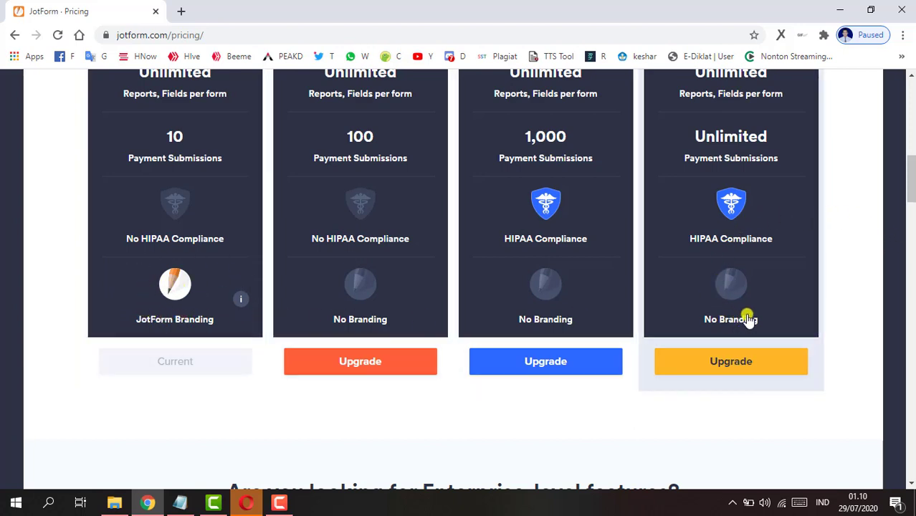
{"action": "scroll", "coordinate": [745, 315], "scroll_direction": "up", "scroll_amount": 2}
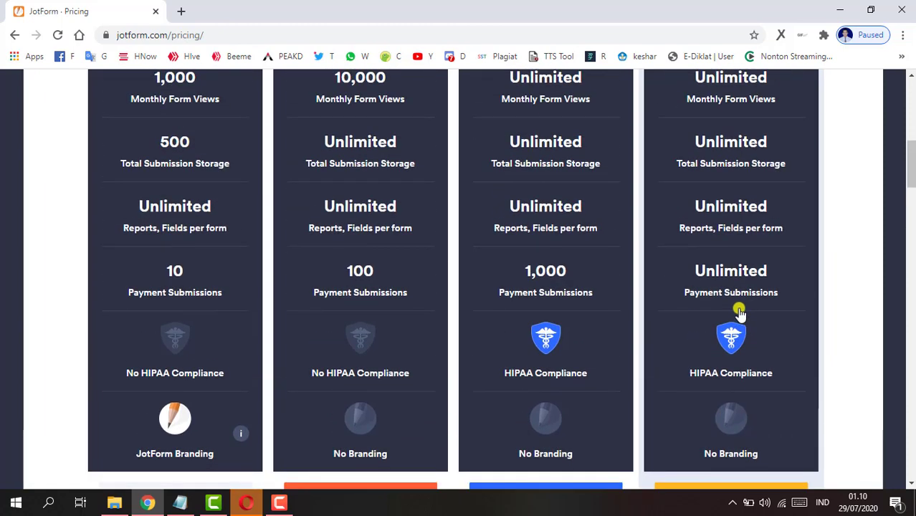
{"action": "scroll", "coordinate": [694, 324], "scroll_direction": "up", "scroll_amount": 1}
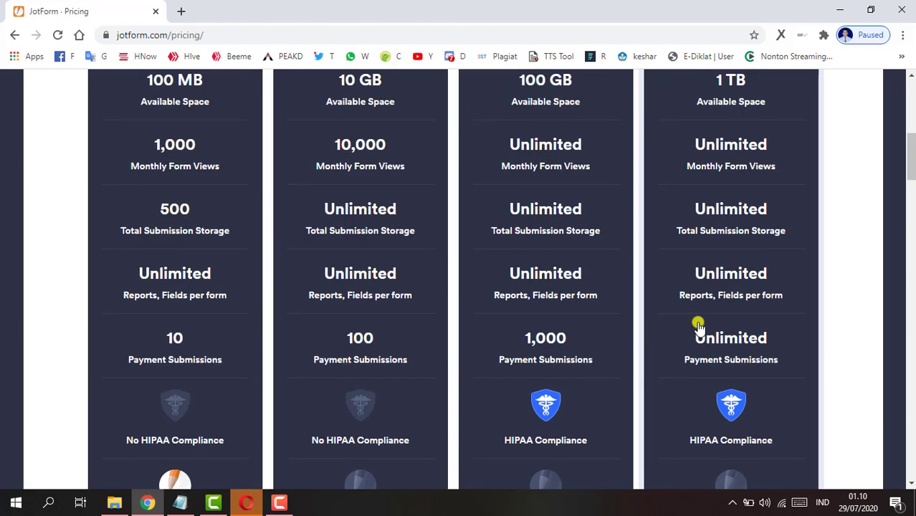
{"action": "scroll", "coordinate": [698, 326], "scroll_direction": "up", "scroll_amount": 5}
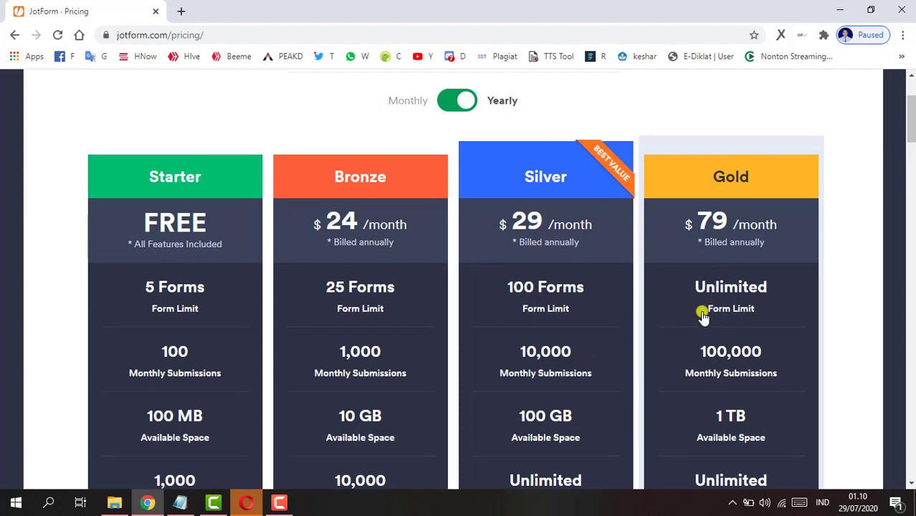
{"action": "scroll", "coordinate": [733, 240], "scroll_direction": "down", "scroll_amount": 1}
{"action": "scroll", "coordinate": [726, 241], "scroll_direction": "up", "scroll_amount": 2}
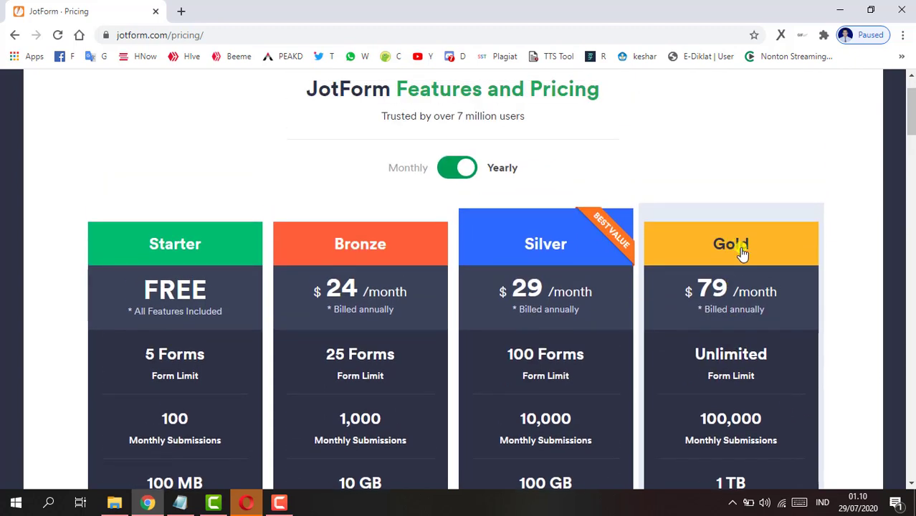
{"action": "scroll", "coordinate": [744, 250], "scroll_direction": "up", "scroll_amount": 1}
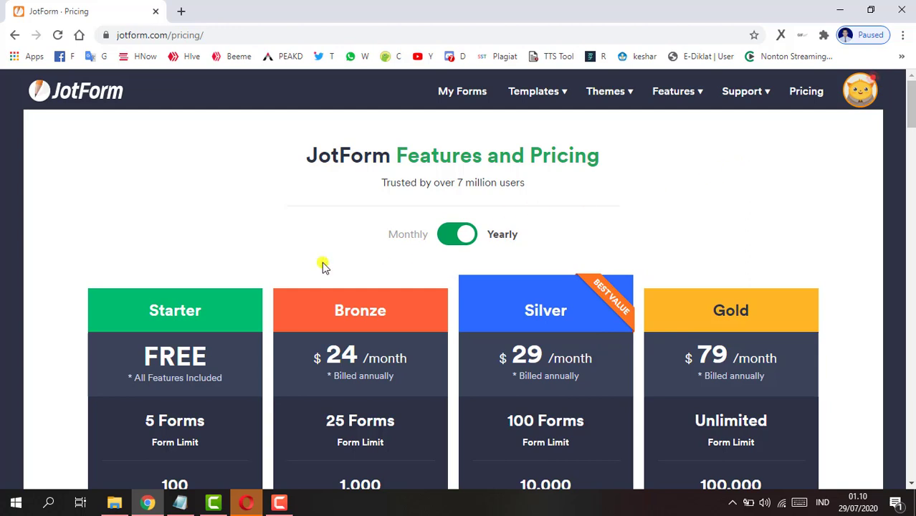
- Go to My Forms and create a new form to reach the Create a Form options
{"action": "left_click", "coordinate": [459, 100]}
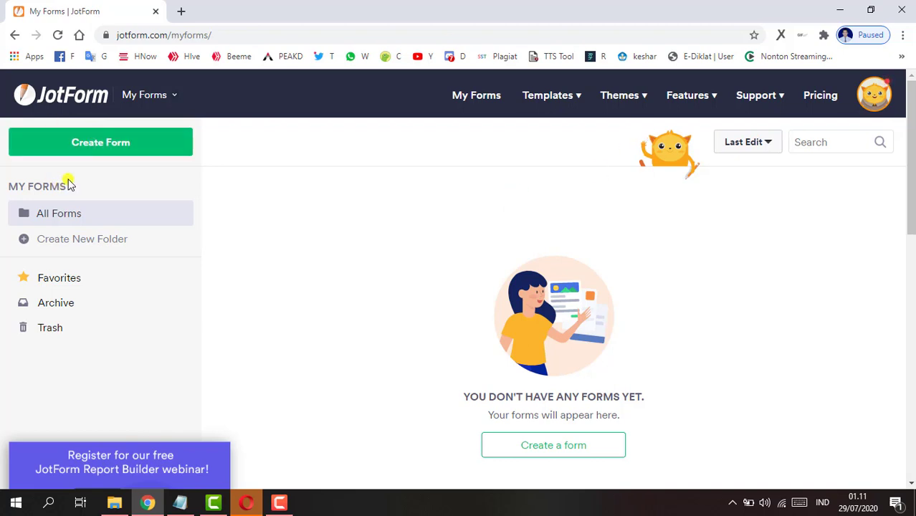
{"action": "left_click", "coordinate": [142, 148]}
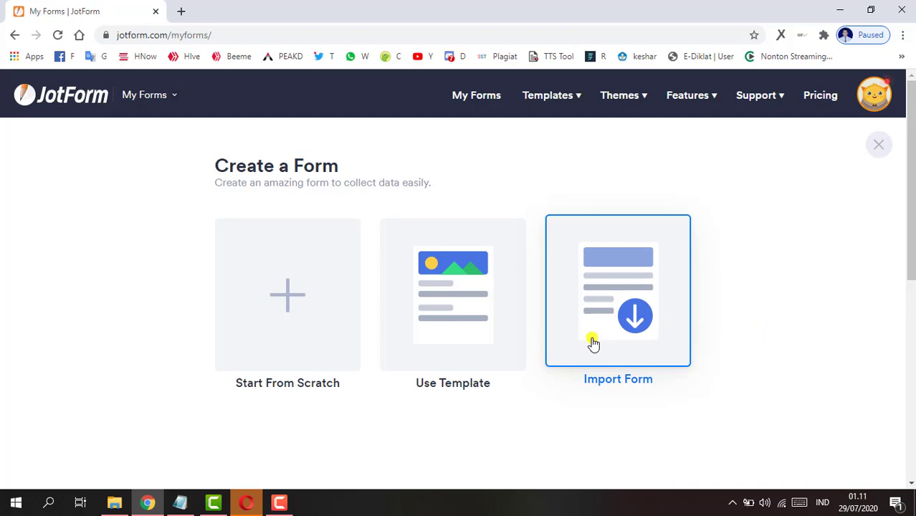
- Open Use Template and filter the gallery to the Payment Forms category with 120 templates
{"action": "left_click", "coordinate": [470, 300]}
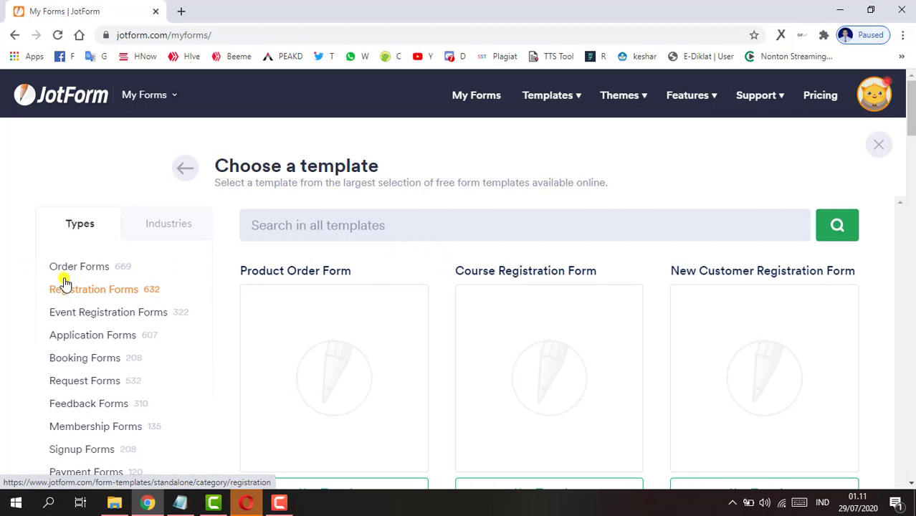
{"action": "scroll", "coordinate": [22, 304], "scroll_direction": "down", "scroll_amount": 1}
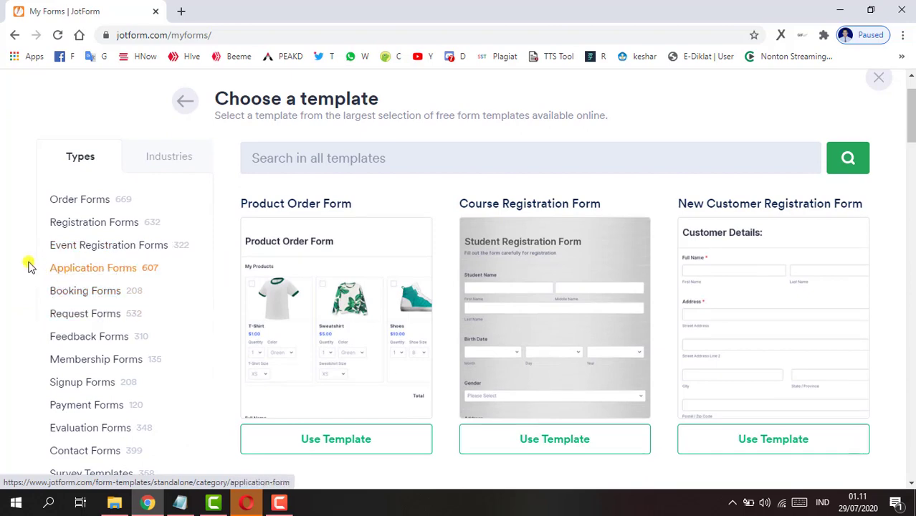
{"action": "scroll", "coordinate": [36, 312], "scroll_direction": "down", "scroll_amount": 3}
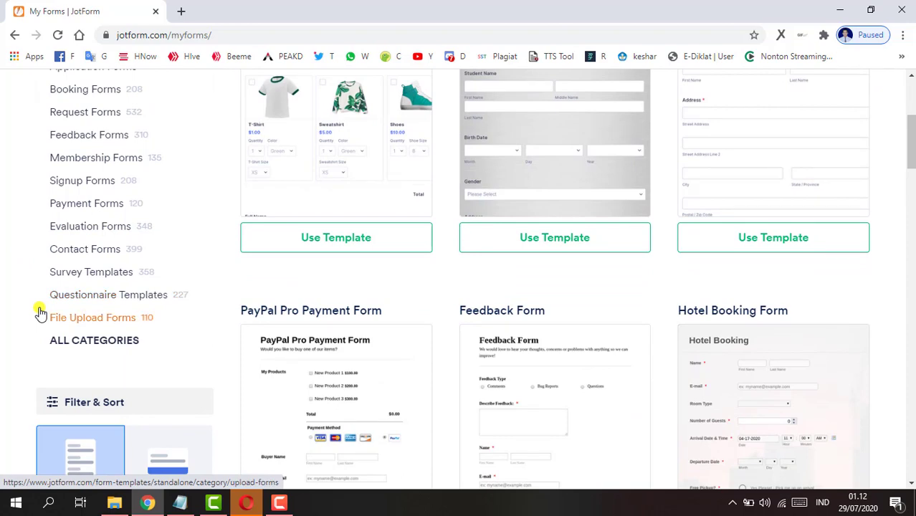
{"action": "scroll", "coordinate": [40, 313], "scroll_direction": "up", "scroll_amount": 2}
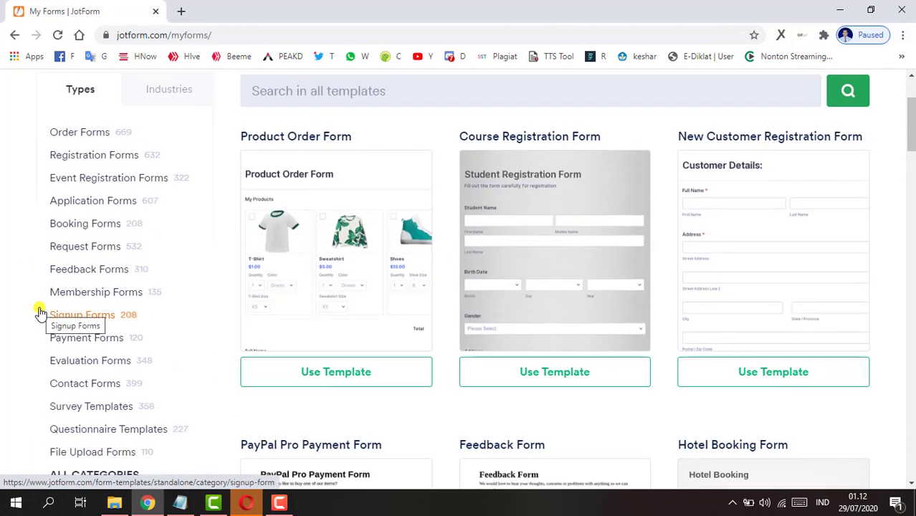
{"action": "scroll", "coordinate": [287, 348], "scroll_direction": "down", "scroll_amount": 3}
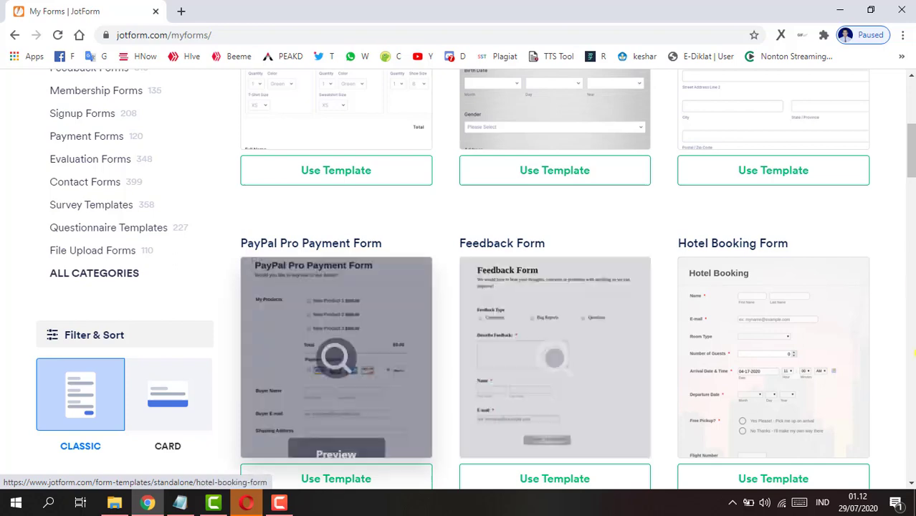
{"action": "scroll", "coordinate": [895, 280], "scroll_direction": "down", "scroll_amount": 2}
{"action": "scroll", "coordinate": [645, 283], "scroll_direction": "up", "scroll_amount": 4}
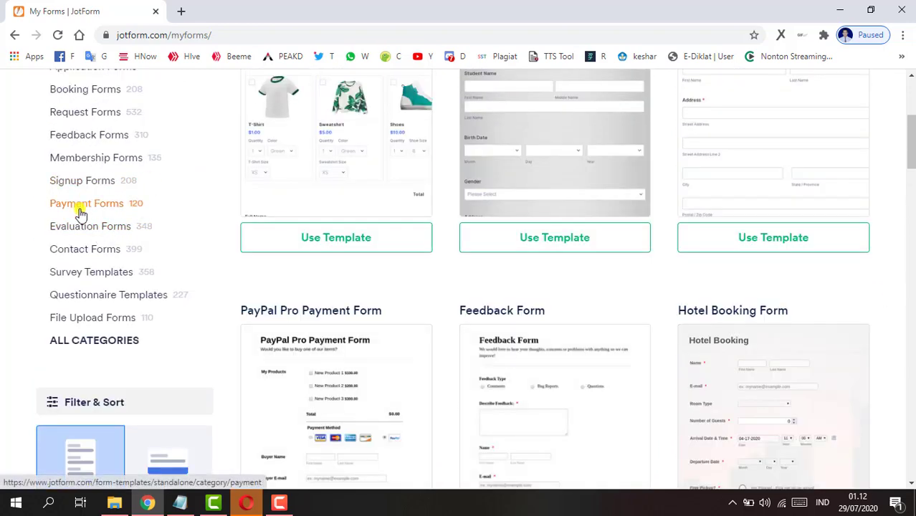
{"action": "left_click", "coordinate": [80, 206]}
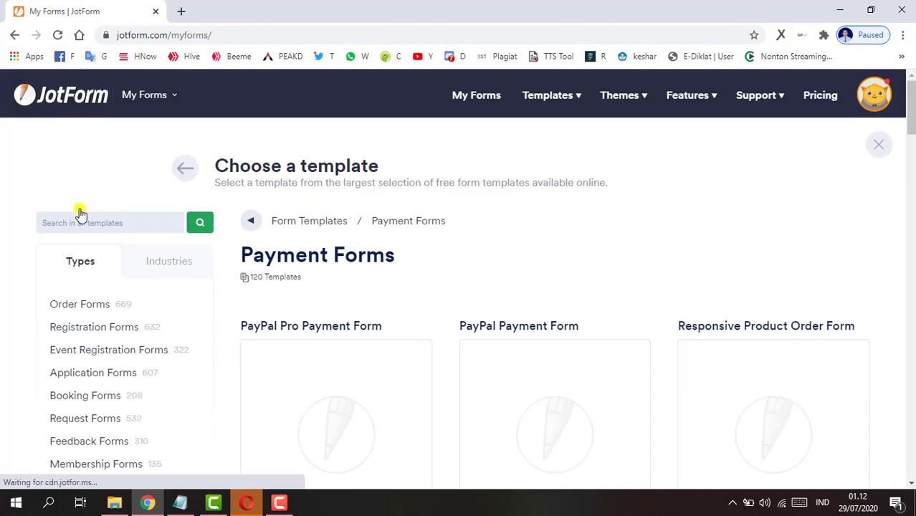
{"action": "scroll", "coordinate": [523, 284], "scroll_direction": "down", "scroll_amount": 3}
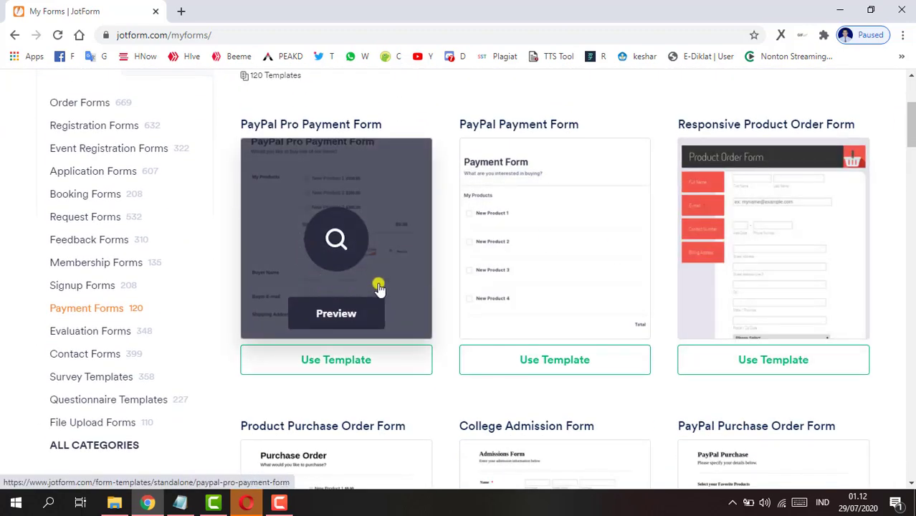
- Preview the PayPal Pro Payment Form template, close it, and browse the other Payment Forms templates
{"action": "left_click", "coordinate": [334, 313]}
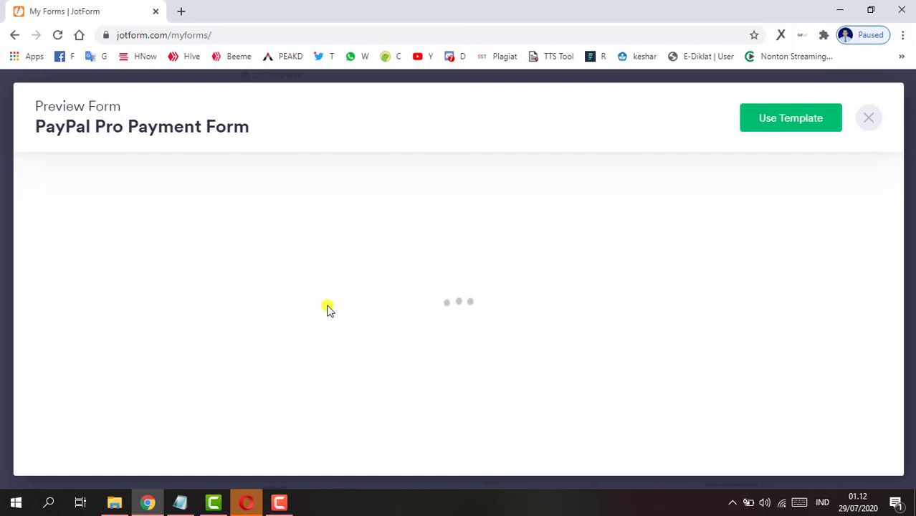
{"action": "scroll", "coordinate": [530, 294], "scroll_direction": "down", "scroll_amount": 4}
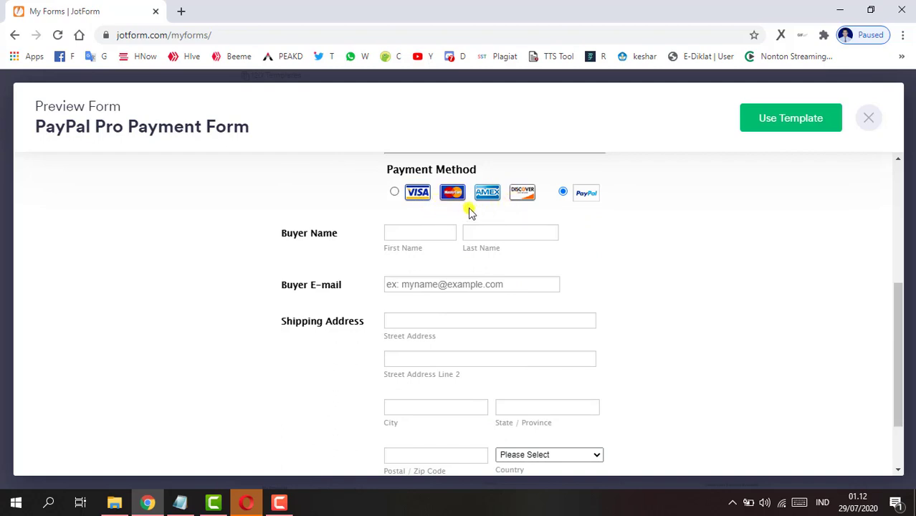
{"action": "scroll", "coordinate": [367, 280], "scroll_direction": "down", "scroll_amount": 2}
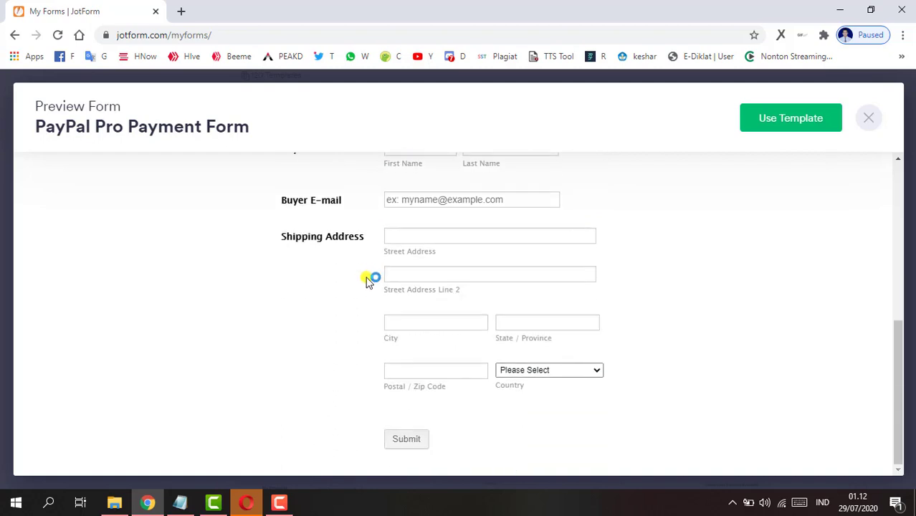
{"action": "left_click", "coordinate": [858, 124]}
{"action": "scroll", "coordinate": [42, 301], "scroll_direction": "down", "scroll_amount": 2}
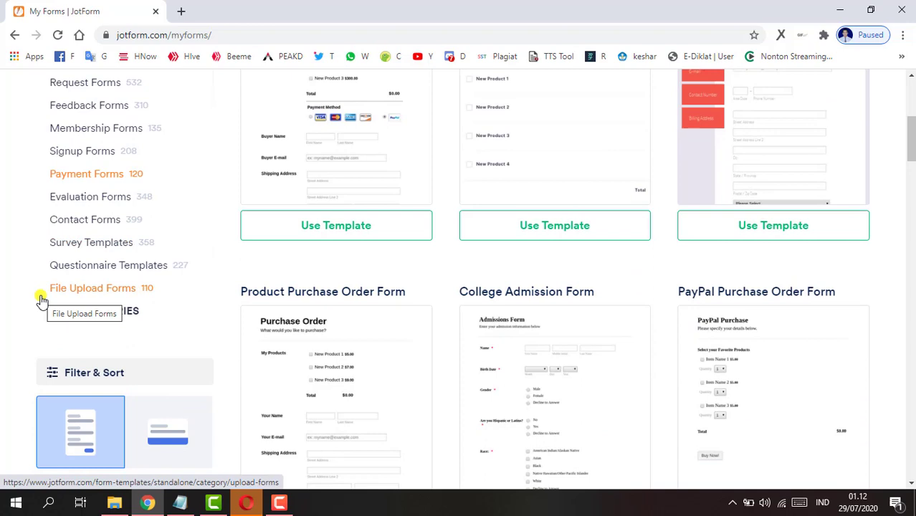
{"action": "scroll", "coordinate": [42, 301], "scroll_direction": "up", "scroll_amount": 2}
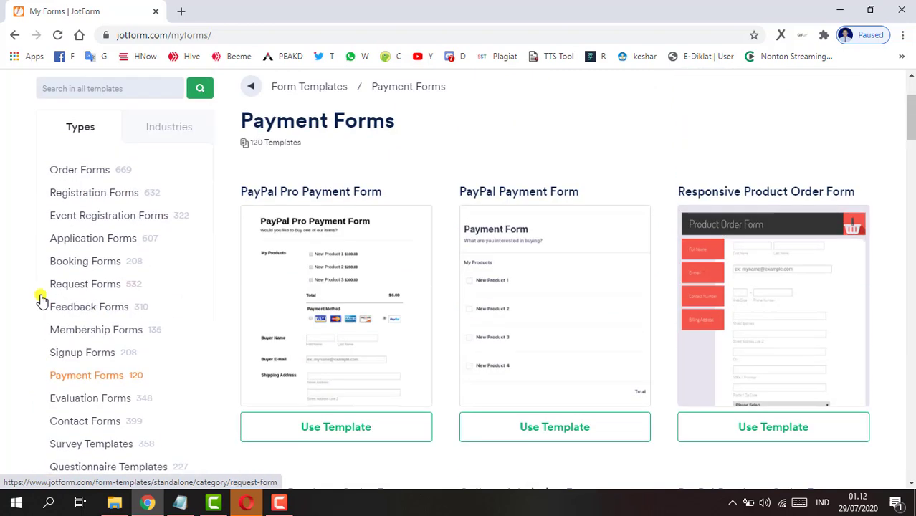
{"action": "scroll", "coordinate": [42, 301], "scroll_direction": "down", "scroll_amount": 2}
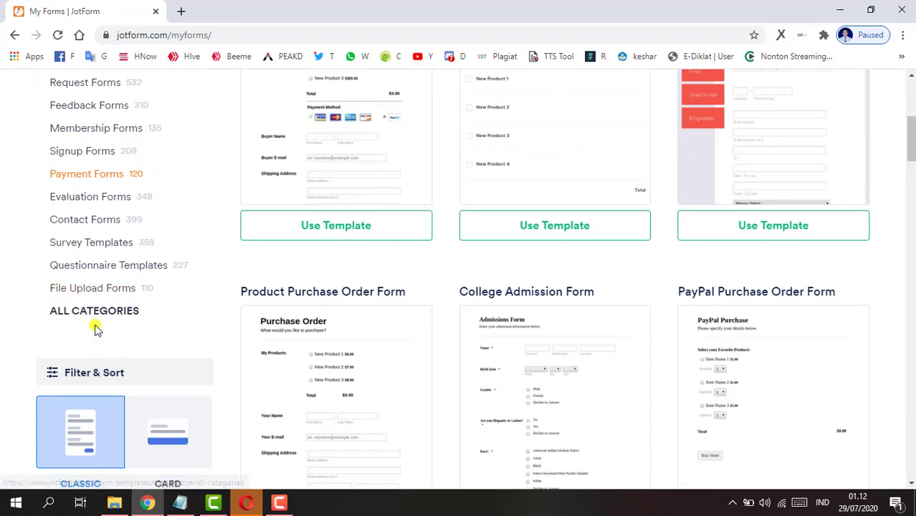
{"action": "scroll", "coordinate": [5, 224], "scroll_direction": "up", "scroll_amount": 5}
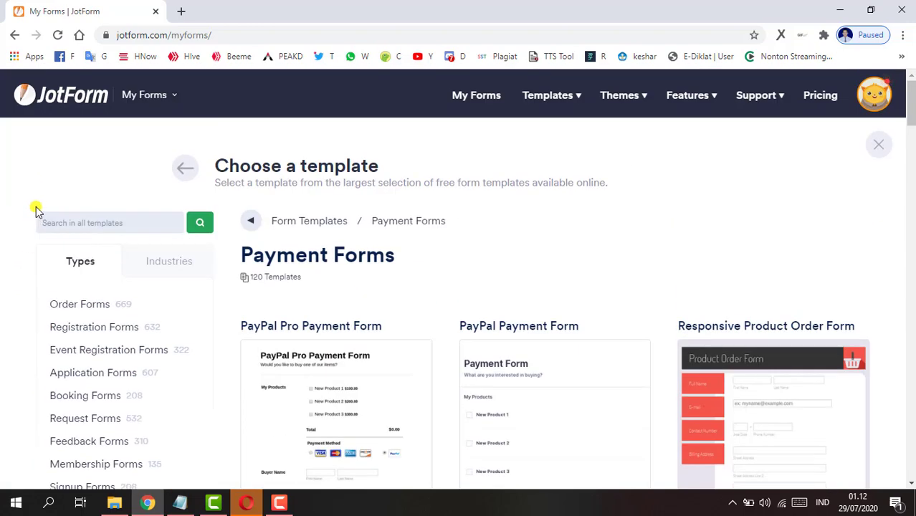
{"action": "scroll", "coordinate": [4, 281], "scroll_direction": "down", "scroll_amount": 4}
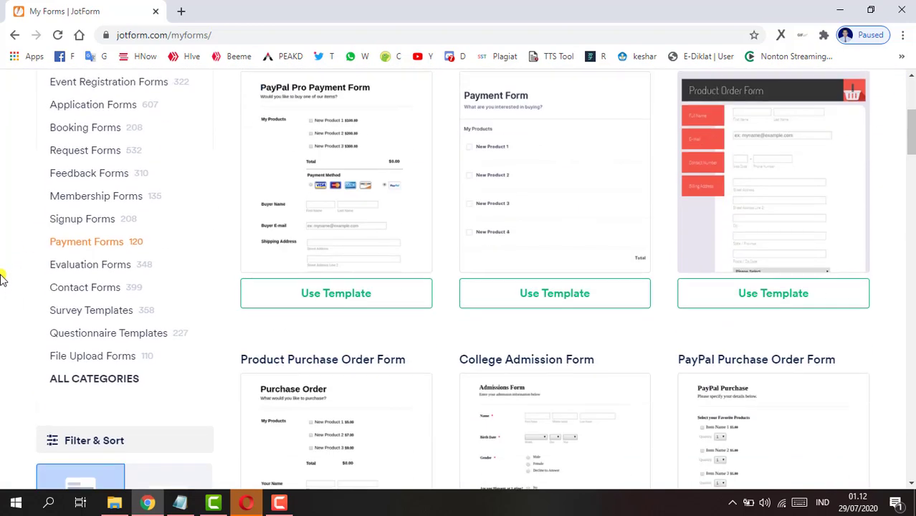
{"action": "scroll", "coordinate": [3, 276], "scroll_direction": "up", "scroll_amount": 4}
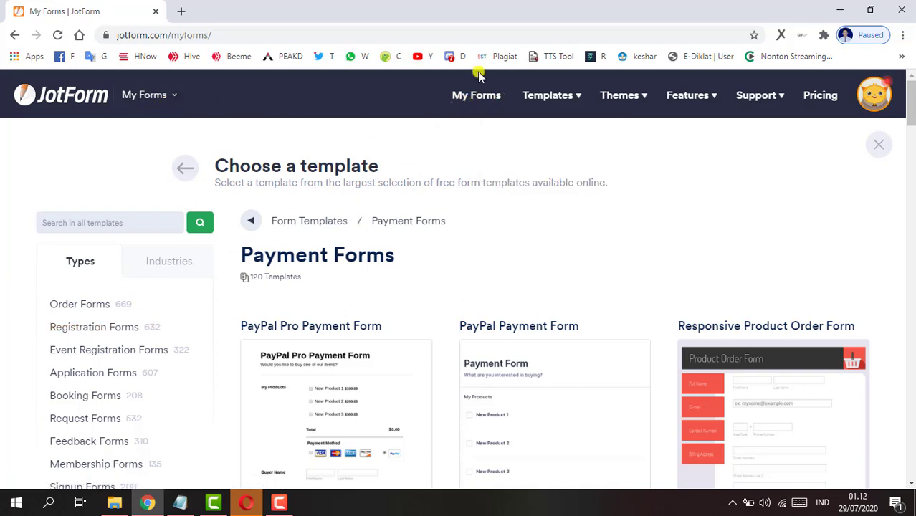
- From My Forms, create a new form with Start From Scratch to reach the Classic/Card layout choice
{"action": "left_click", "coordinate": [468, 104]}
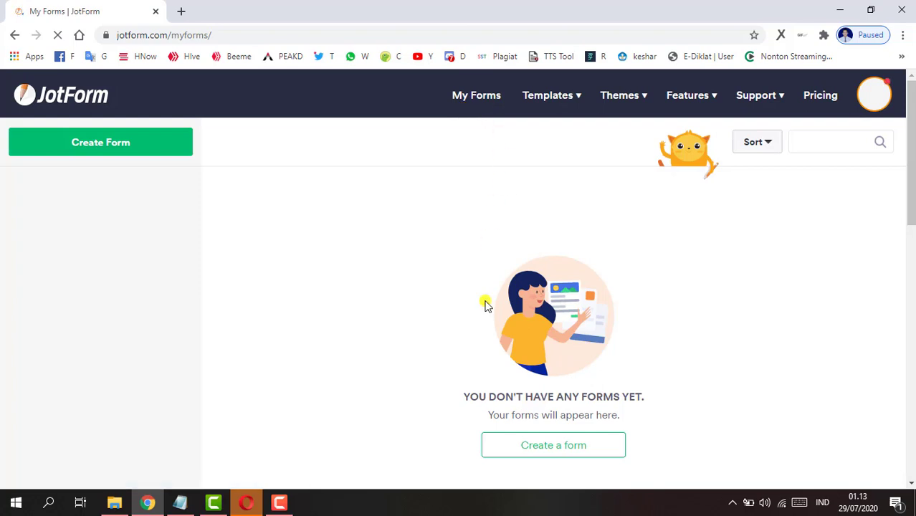
{"action": "scroll", "coordinate": [445, 315], "scroll_direction": "down", "scroll_amount": 2}
{"action": "left_click", "coordinate": [556, 309]}
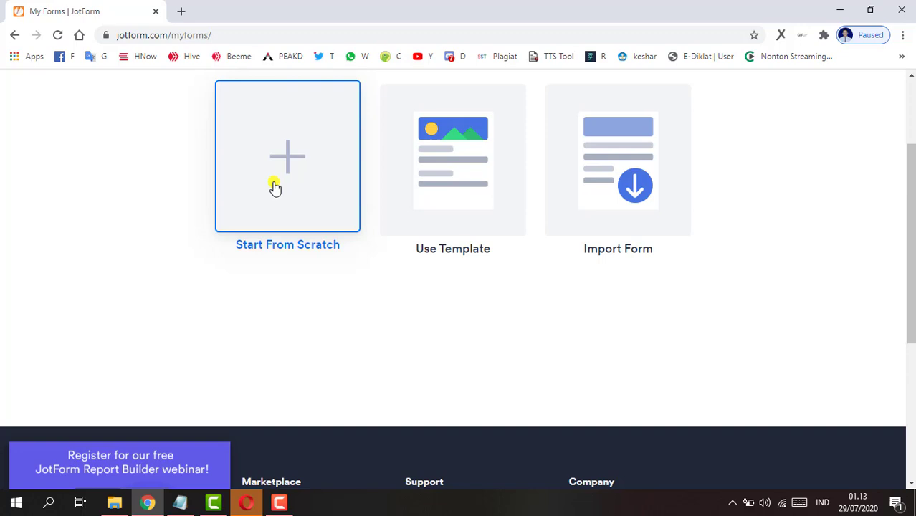
{"action": "left_click", "coordinate": [275, 187]}
{"action": "scroll", "coordinate": [417, 231], "scroll_direction": "down", "scroll_amount": 2}
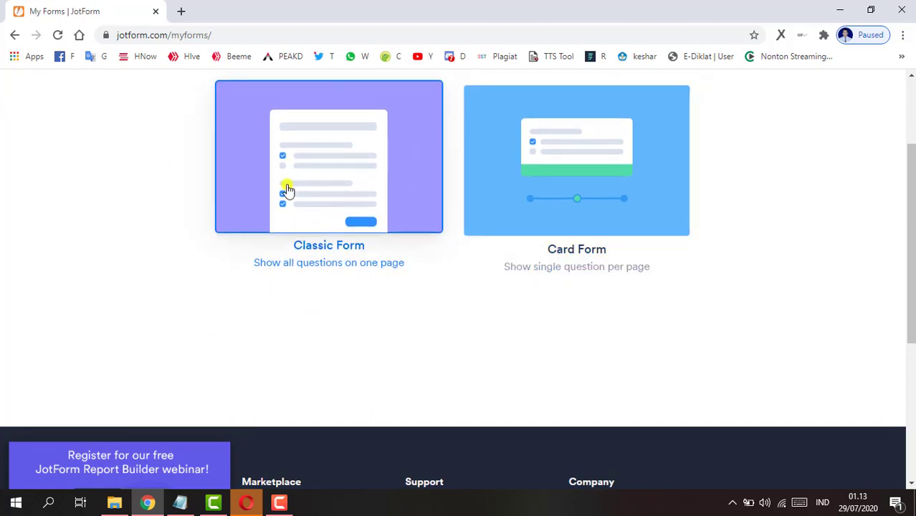
- Pick the Classic Form layout for the blank form and open its Settings page
{"action": "left_click", "coordinate": [306, 181]}
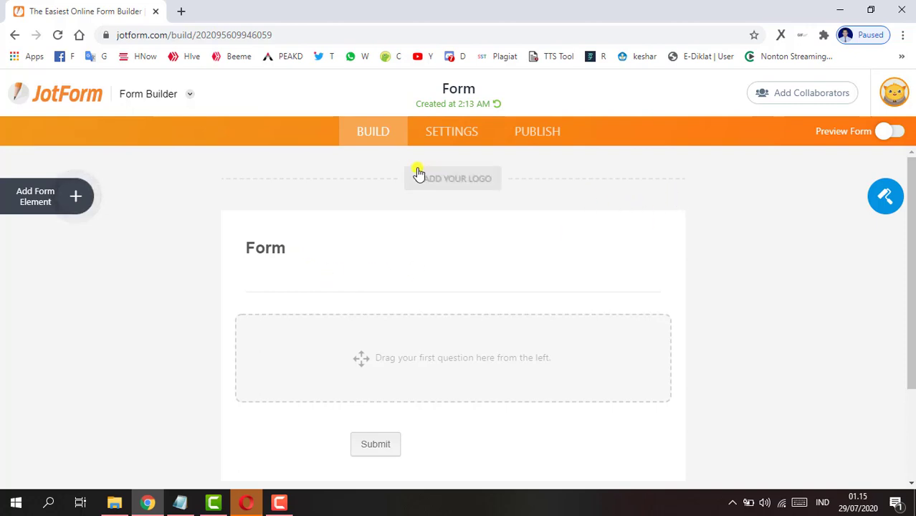
{"action": "scroll", "coordinate": [361, 176], "scroll_direction": "down", "scroll_amount": 2}
{"action": "scroll", "coordinate": [179, 198], "scroll_direction": "up", "scroll_amount": 2}
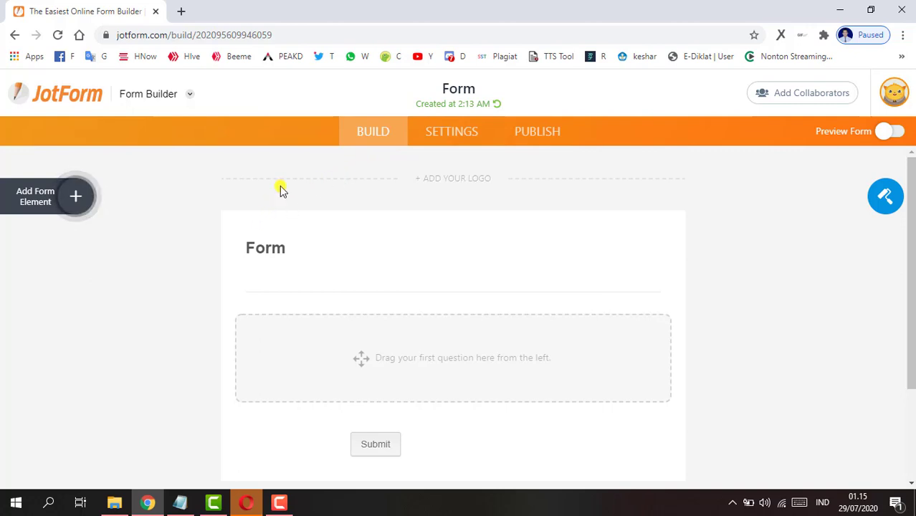
{"action": "left_click", "coordinate": [440, 144]}
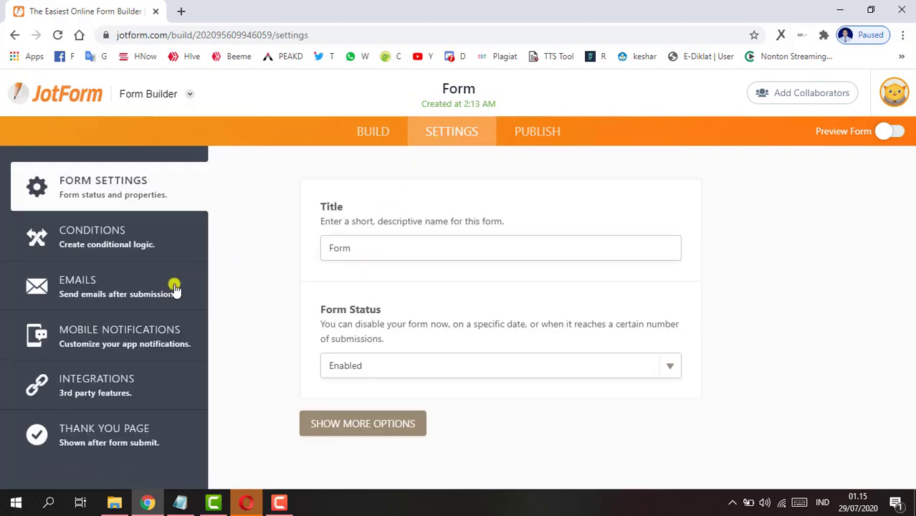
- Look through the Conditions, Emails and Mobile Notifications settings pages
{"action": "left_click", "coordinate": [106, 248]}
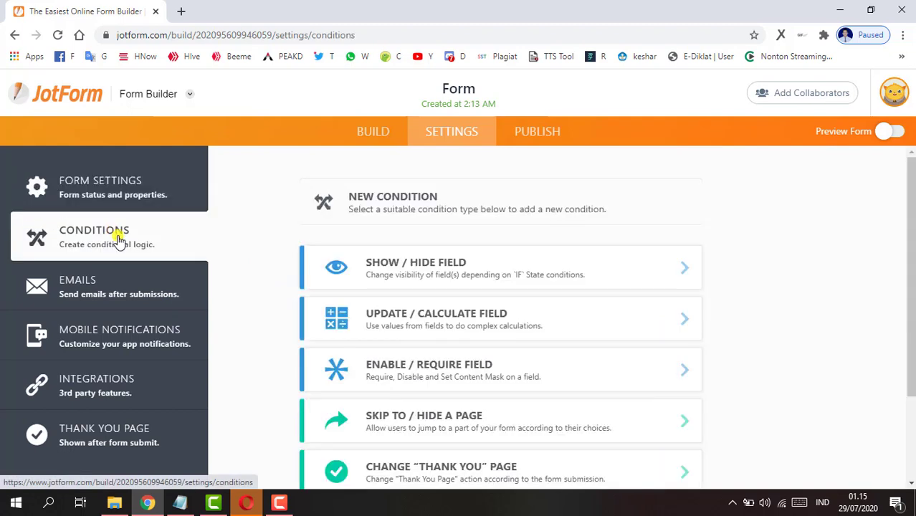
{"action": "scroll", "coordinate": [495, 283], "scroll_direction": "down", "scroll_amount": 2}
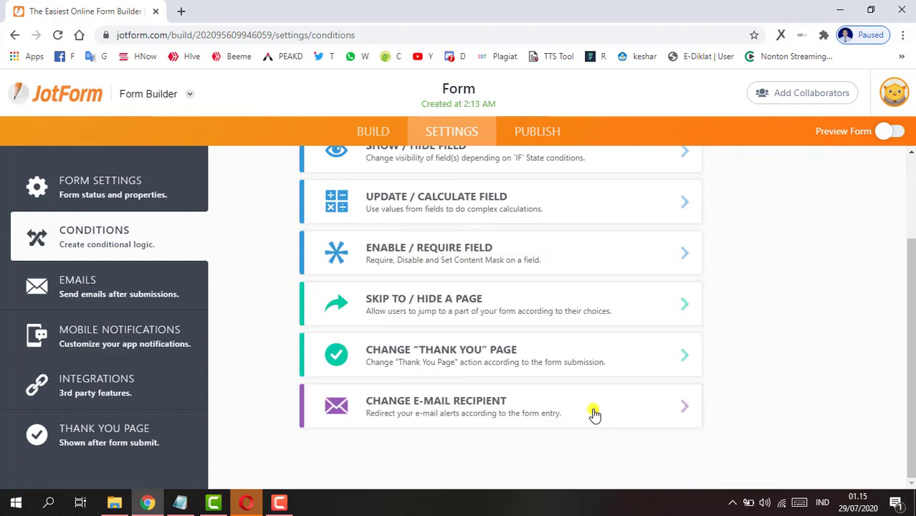
{"action": "left_click", "coordinate": [115, 289]}
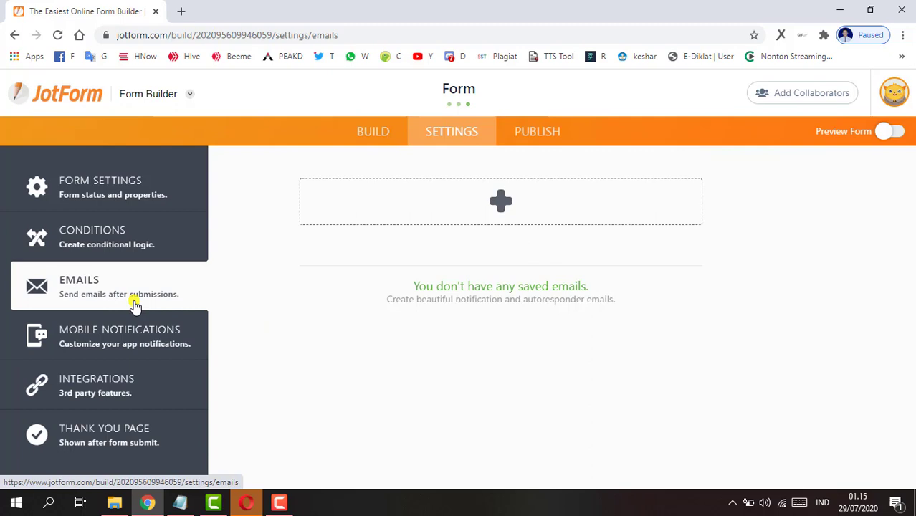
{"action": "left_click", "coordinate": [129, 345]}
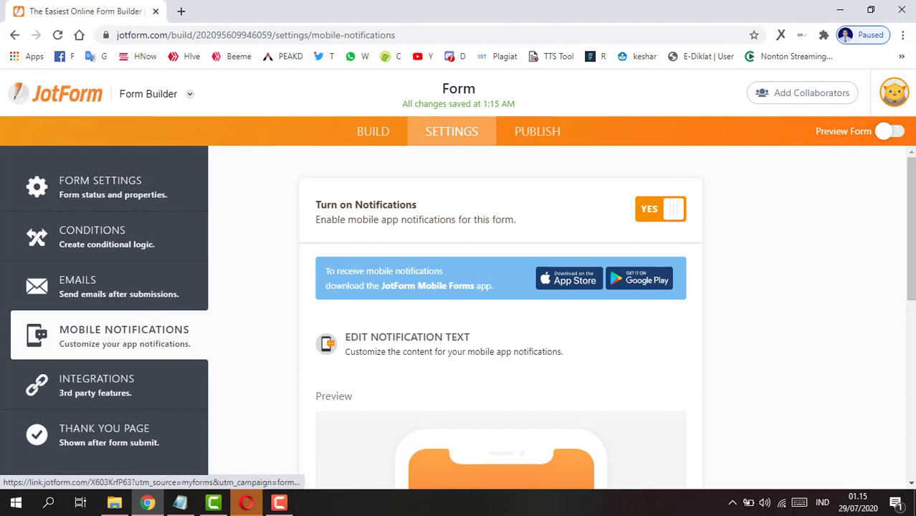
- Browse the Integrations grid of services like Google Sheets, PayPal, Dropbox and Zapier
{"action": "left_click", "coordinate": [113, 407]}
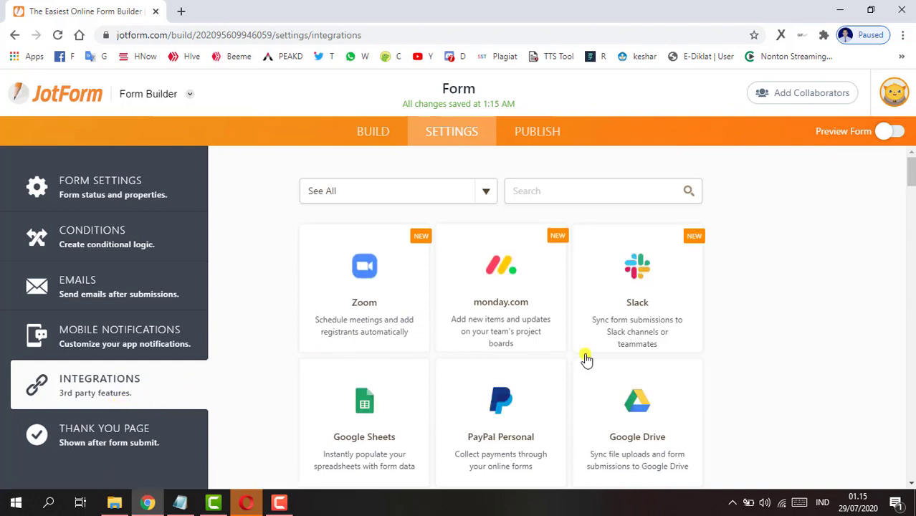
{"action": "scroll", "coordinate": [521, 356], "scroll_direction": "down", "scroll_amount": 2}
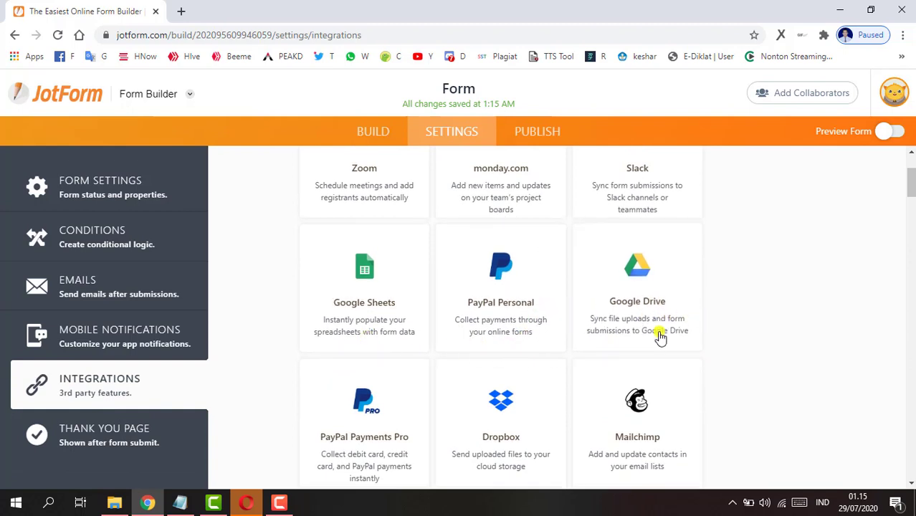
{"action": "scroll", "coordinate": [466, 408], "scroll_direction": "down", "scroll_amount": 2}
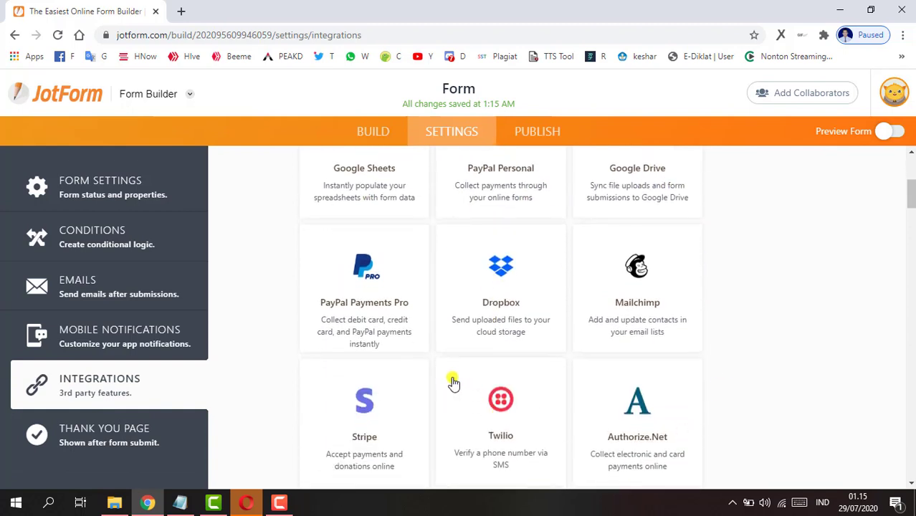
{"action": "scroll", "coordinate": [436, 382], "scroll_direction": "down", "scroll_amount": 3}
{"action": "scroll", "coordinate": [434, 382], "scroll_direction": "down", "scroll_amount": 4}
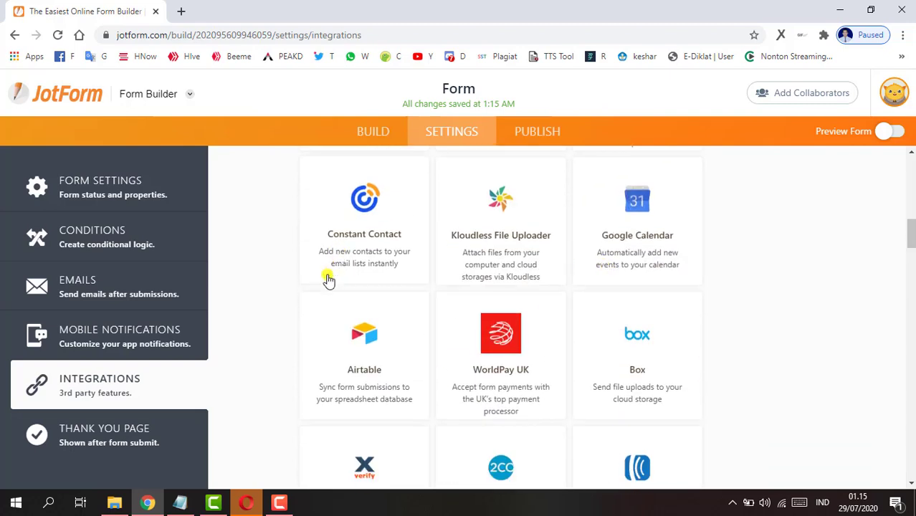
{"action": "scroll", "coordinate": [325, 381], "scroll_direction": "down", "scroll_amount": 5}
{"action": "scroll", "coordinate": [326, 381], "scroll_direction": "down", "scroll_amount": 8}
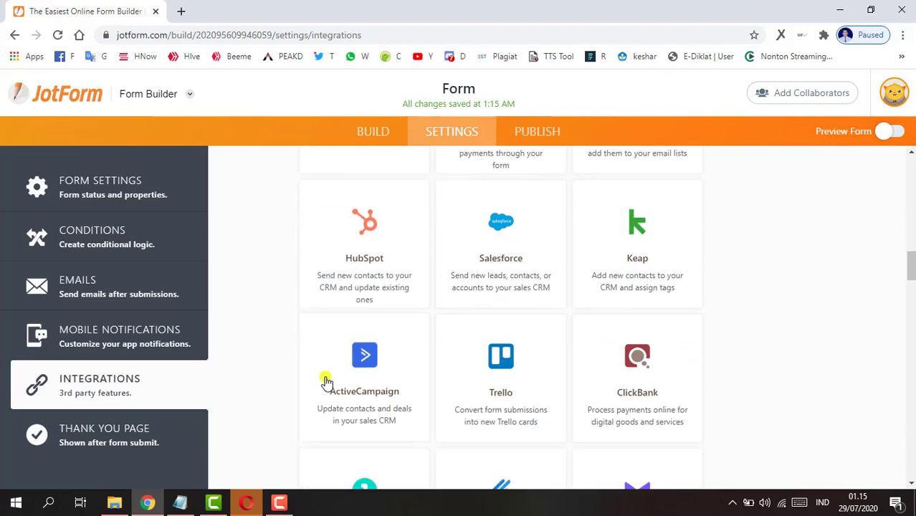
{"action": "scroll", "coordinate": [326, 382], "scroll_direction": "down", "scroll_amount": 10}
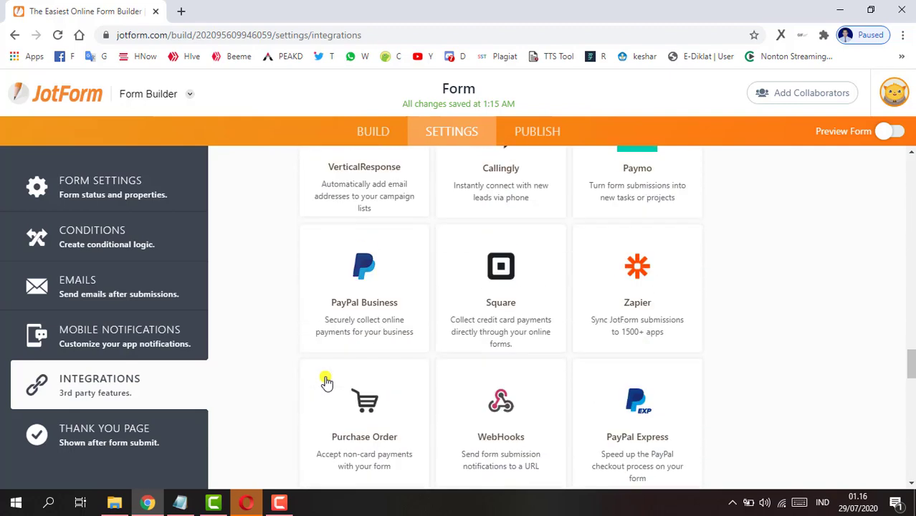
{"action": "scroll", "coordinate": [324, 380], "scroll_direction": "down", "scroll_amount": 5}
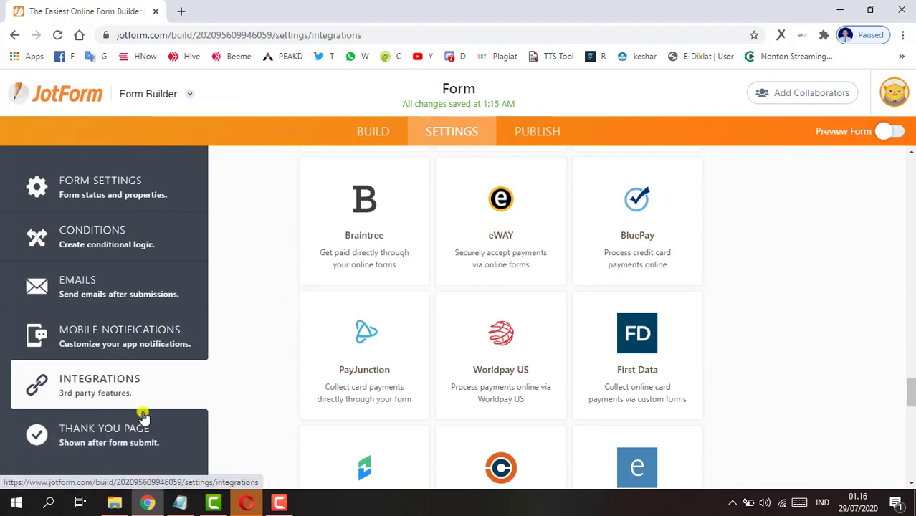
- Preview the Thank You Page message, then go to the Publish page with the form's direct link
{"action": "left_click", "coordinate": [136, 435]}
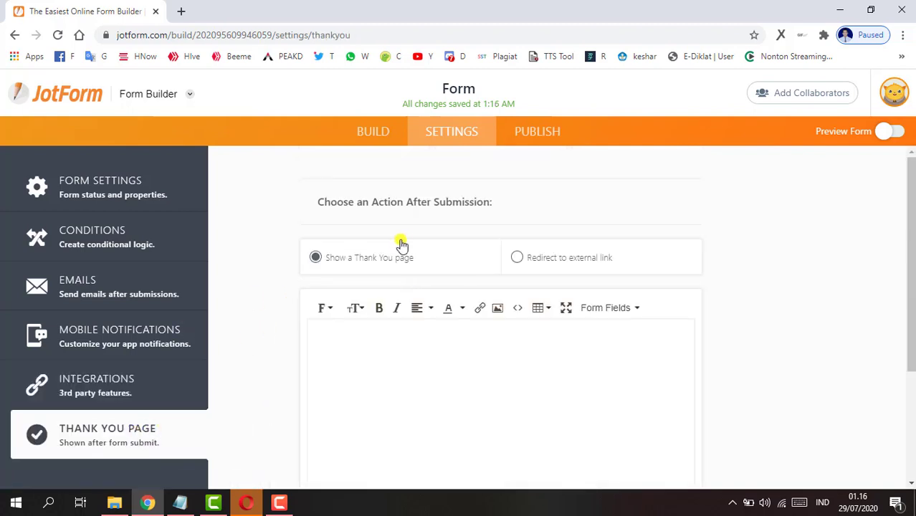
{"action": "scroll", "coordinate": [820, 389], "scroll_direction": "down", "scroll_amount": 3}
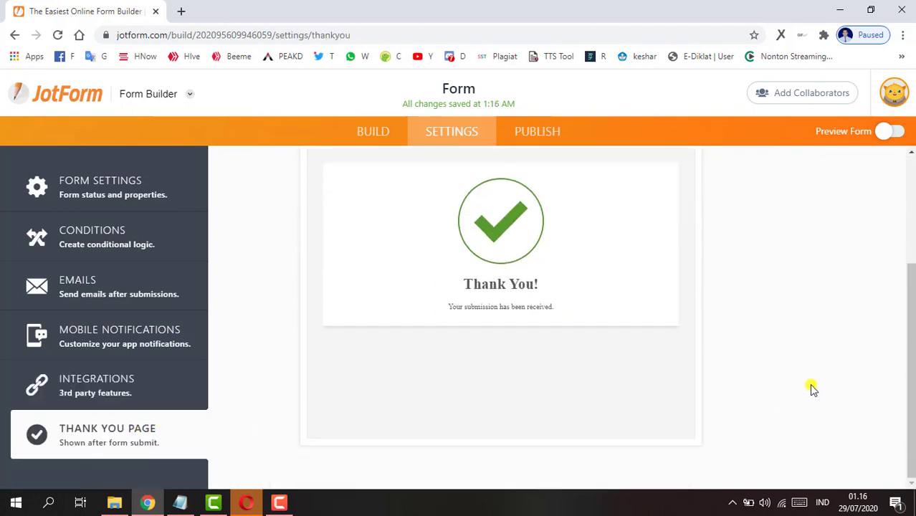
{"action": "left_click", "coordinate": [536, 129]}
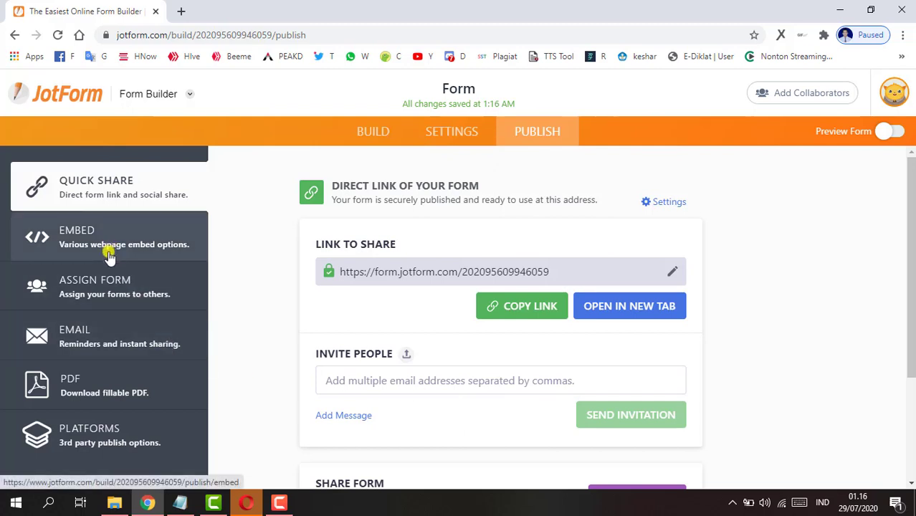
- Review the Embed, Assign Form and Email publishing options, ending on the fillable PDF download
{"action": "left_click", "coordinate": [109, 256]}
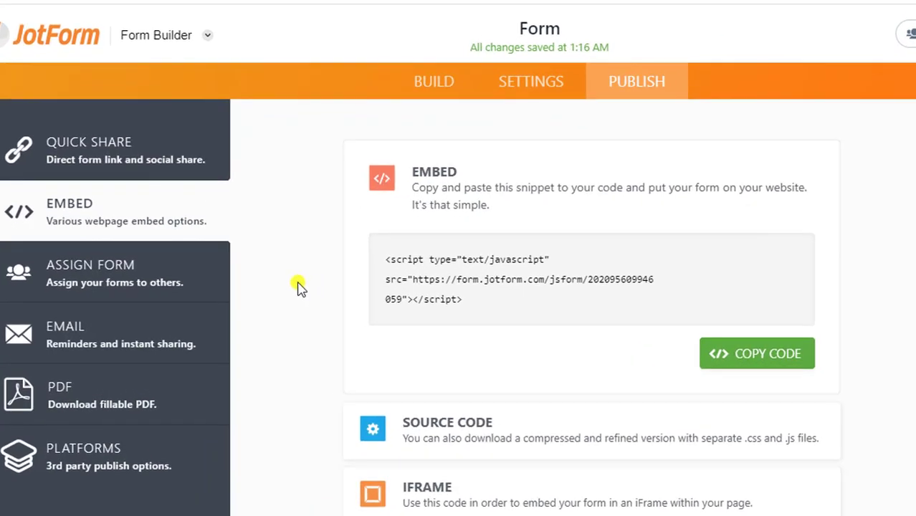
{"action": "left_click", "coordinate": [123, 294]}
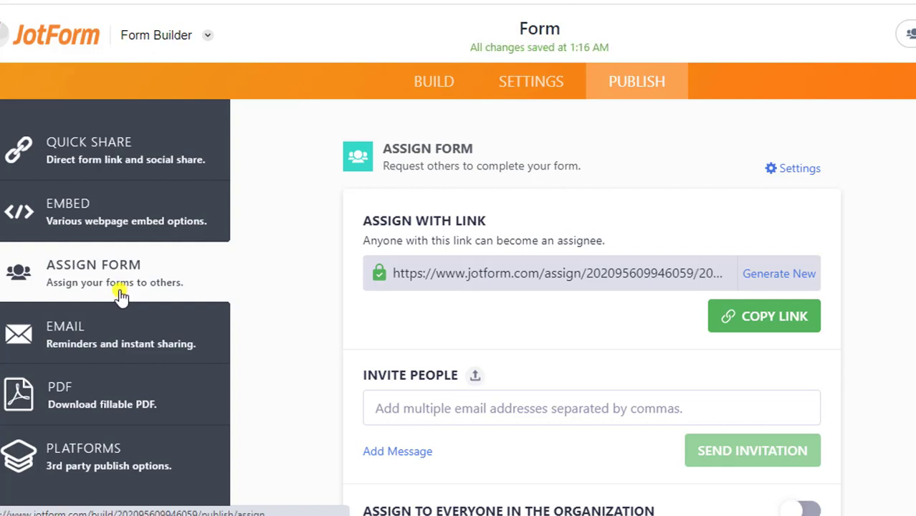
{"action": "left_click", "coordinate": [106, 348]}
{"action": "left_click", "coordinate": [94, 422]}
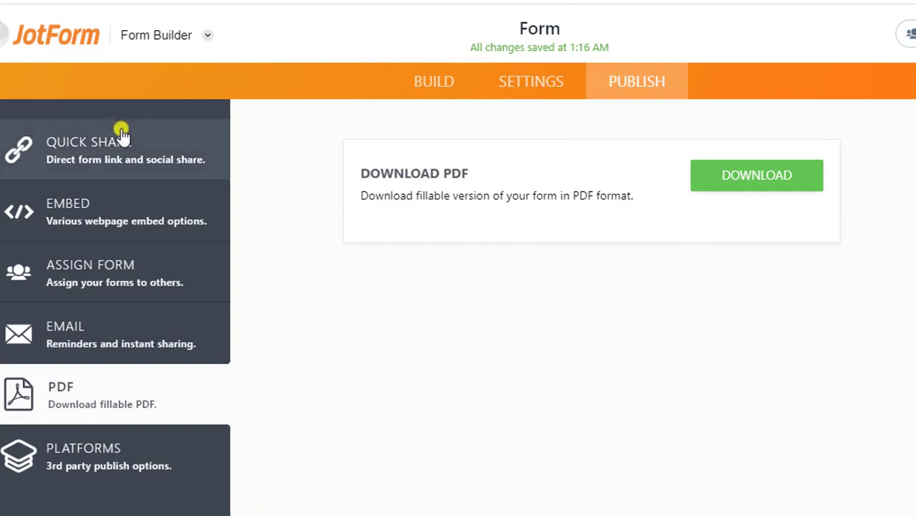
- Back in Build, rename the form title from 'Form' to 'ABSEN ONLINE' and show the form elements list
{"action": "left_click", "coordinate": [430, 87]}
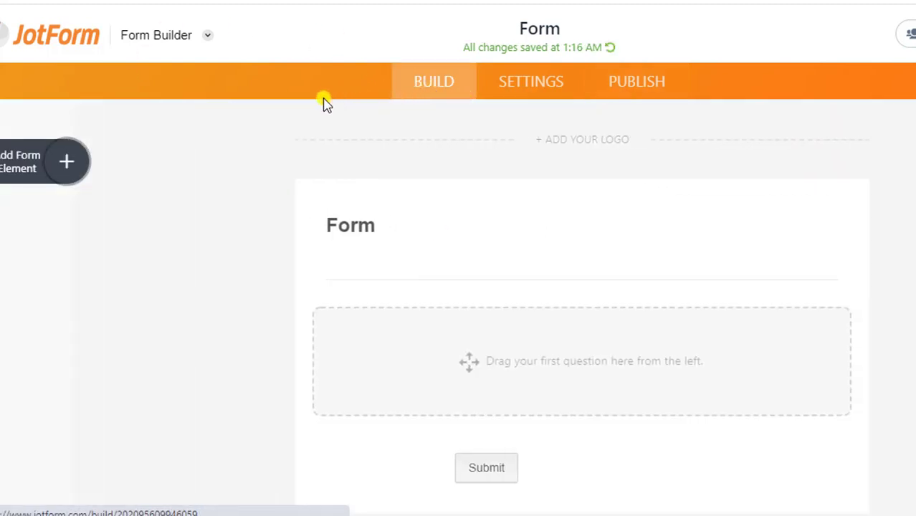
{"action": "left_click", "coordinate": [313, 232]}
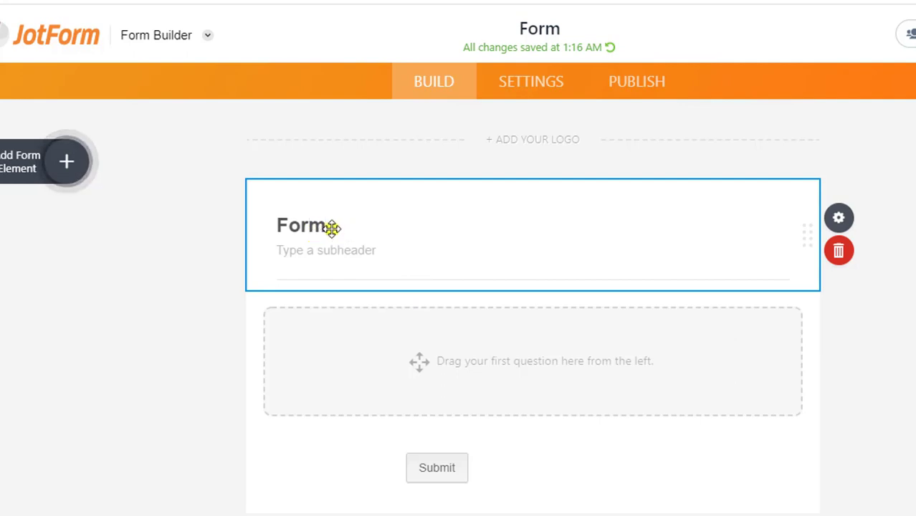
{"action": "double_click", "coordinate": [339, 232]}
{"action": "type", "text": "ABSEN ONL"}
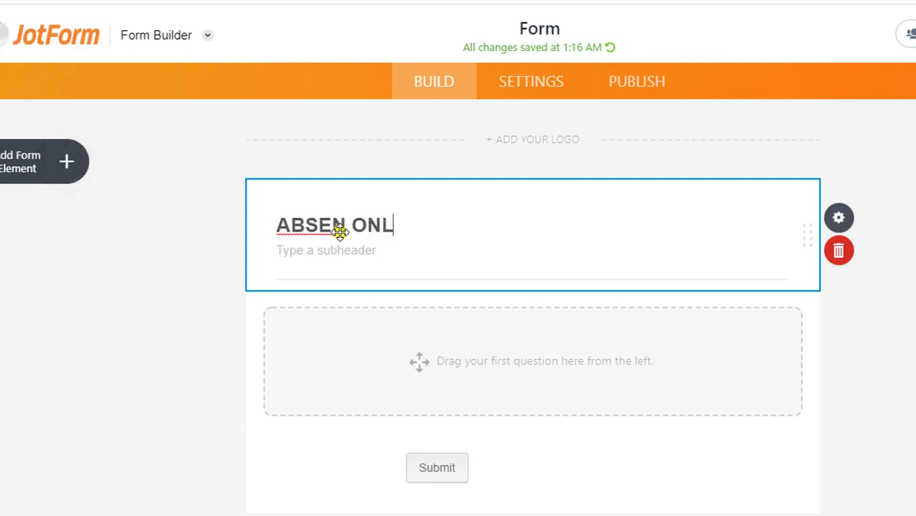
{"action": "type", "text": "L"}
{"action": "key", "text": "BackSpace"}
{"action": "type", "text": "INE"}
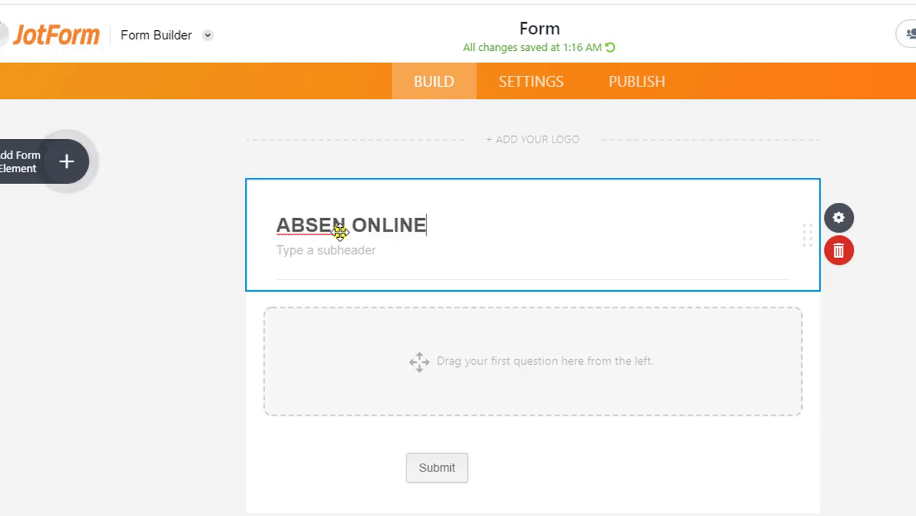
{"action": "left_click", "coordinate": [396, 364]}
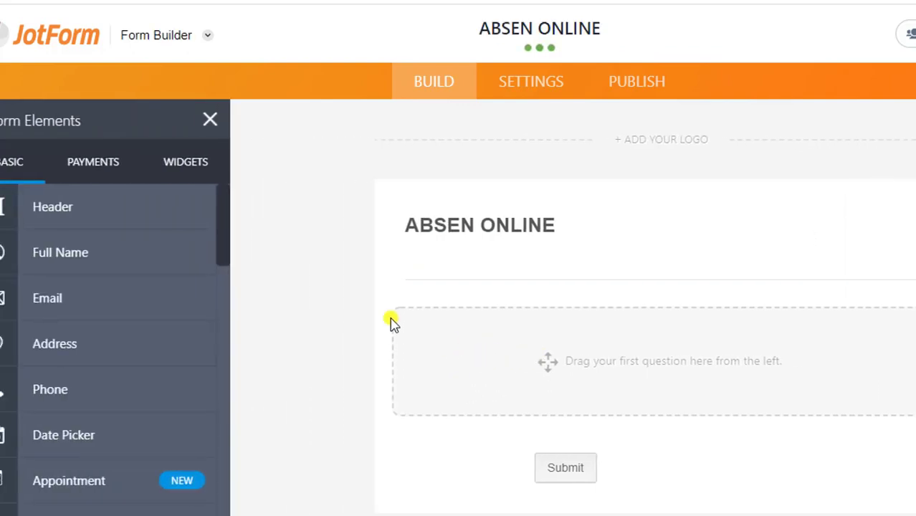
- Add a Number field below the Name field, then scroll through the Basic Form Elements list
{"action": "left_click", "coordinate": [59, 260]}
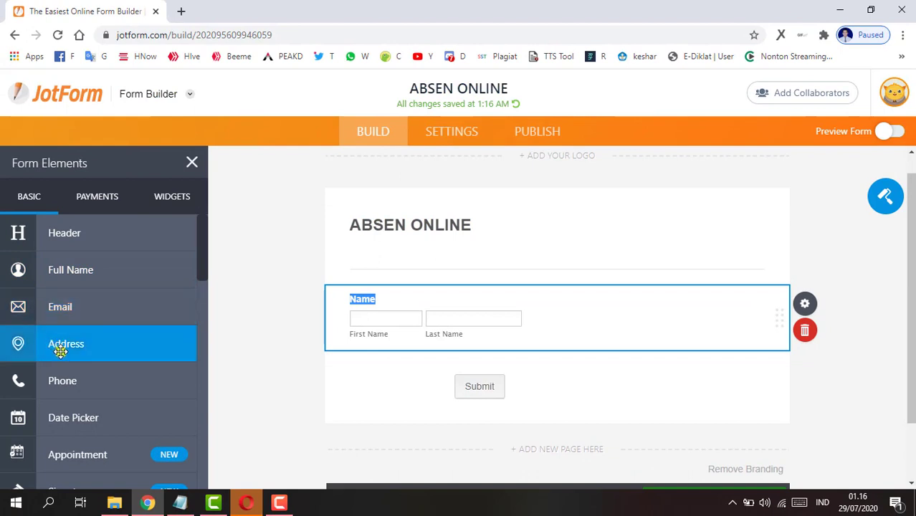
{"action": "scroll", "coordinate": [58, 390], "scroll_direction": "down", "scroll_amount": 3}
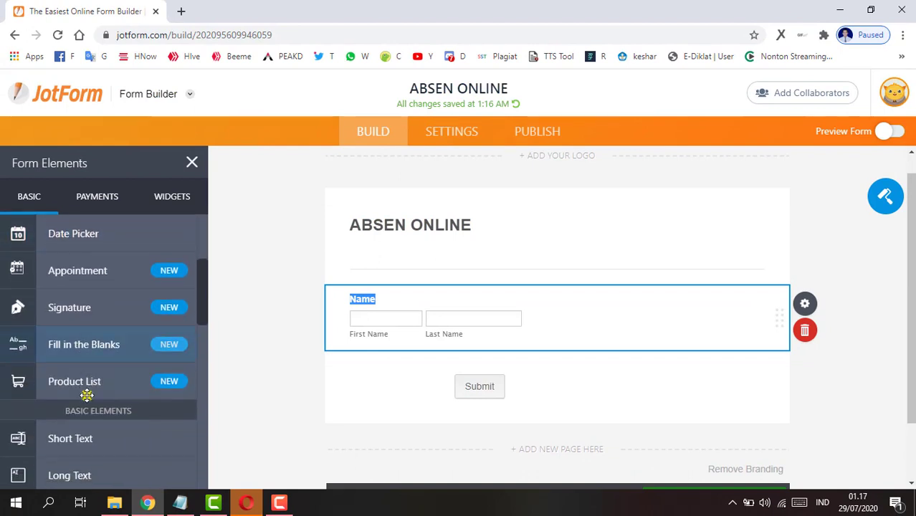
{"action": "scroll", "coordinate": [87, 396], "scroll_direction": "down", "scroll_amount": 2}
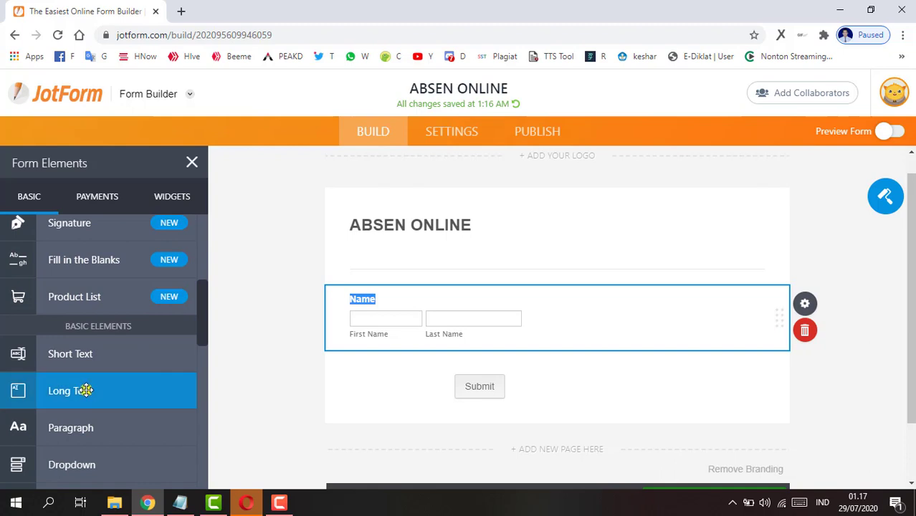
{"action": "scroll", "coordinate": [86, 394], "scroll_direction": "down", "scroll_amount": 1}
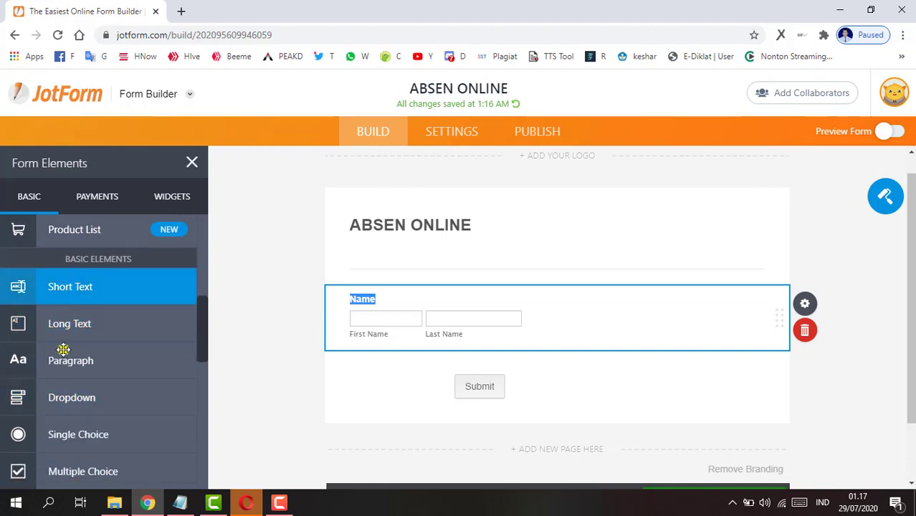
{"action": "scroll", "coordinate": [62, 355], "scroll_direction": "down", "scroll_amount": 2}
{"action": "scroll", "coordinate": [67, 352], "scroll_direction": "up", "scroll_amount": 6}
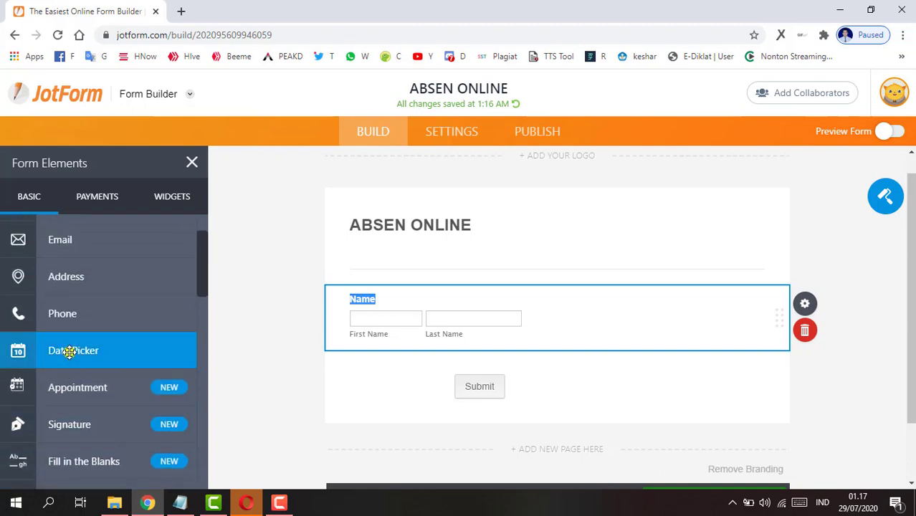
{"action": "scroll", "coordinate": [73, 336], "scroll_direction": "up", "scroll_amount": 2}
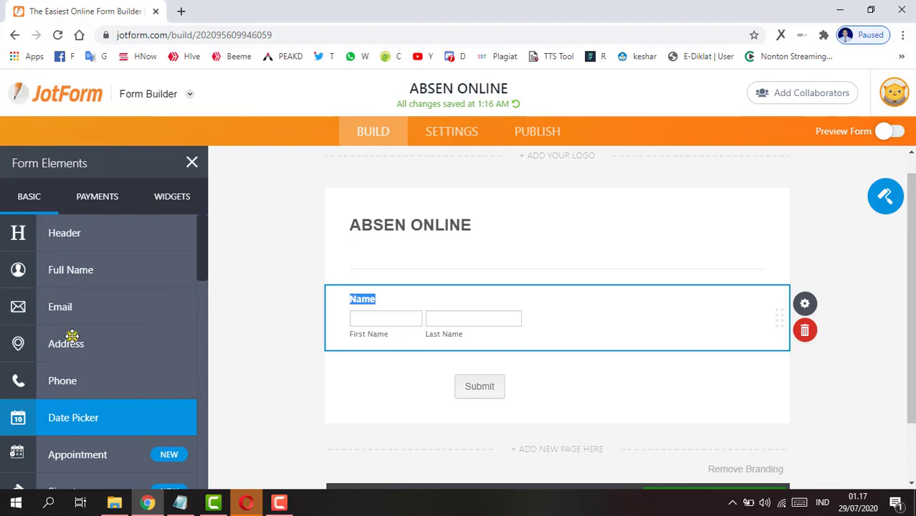
{"action": "scroll", "coordinate": [72, 336], "scroll_direction": "down", "scroll_amount": 3}
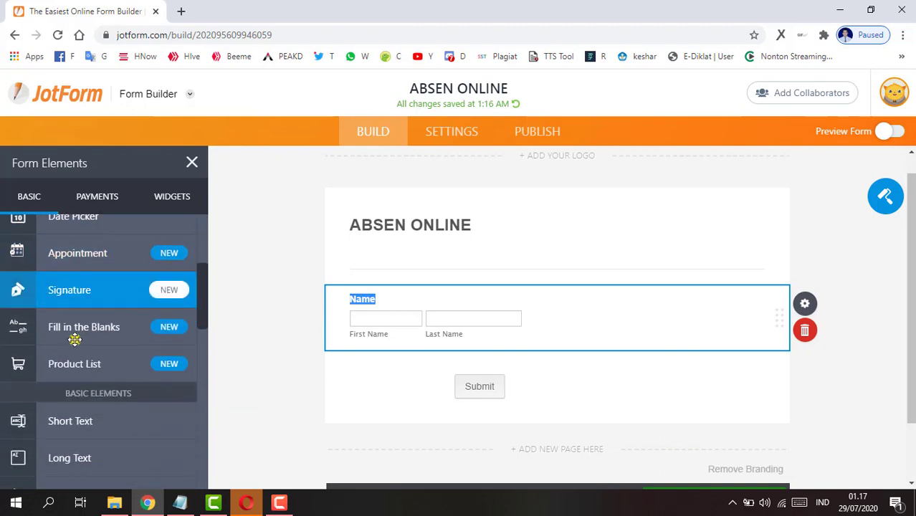
{"action": "scroll", "coordinate": [81, 337], "scroll_direction": "down", "scroll_amount": 3}
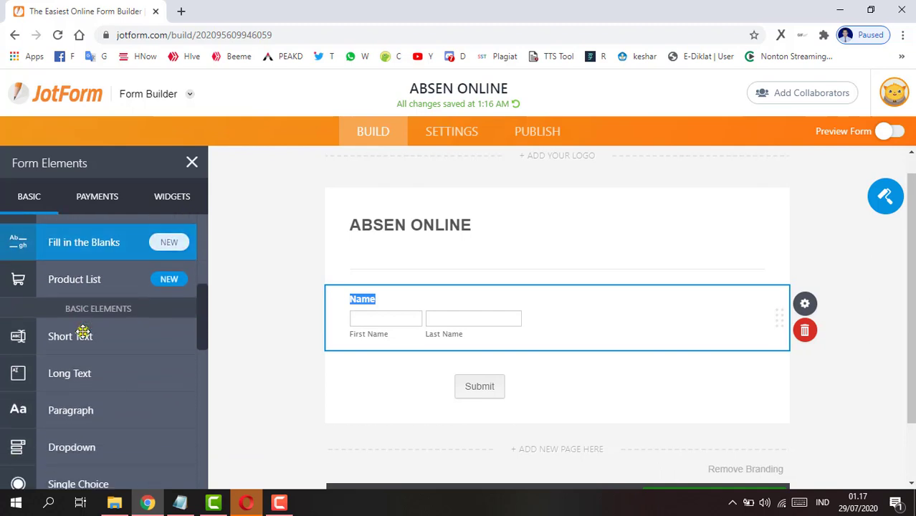
{"action": "scroll", "coordinate": [83, 331], "scroll_direction": "down", "scroll_amount": 1}
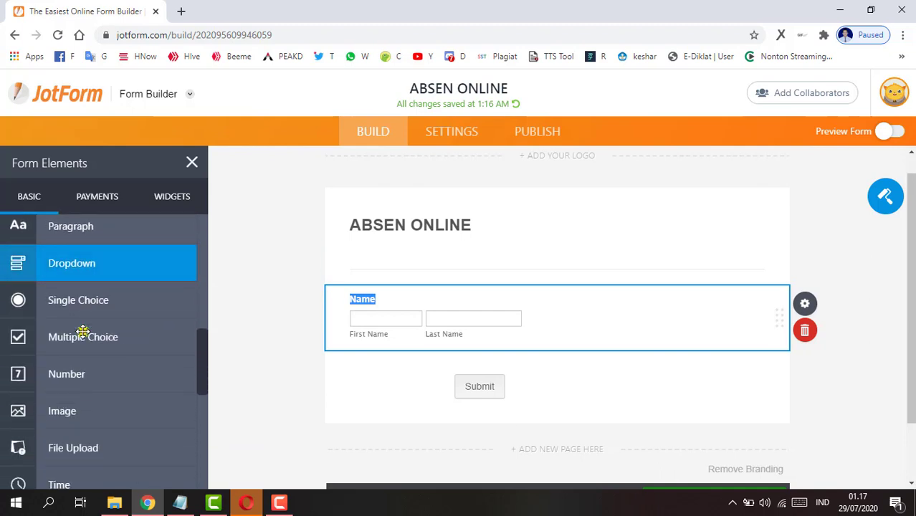
{"action": "scroll", "coordinate": [83, 330], "scroll_direction": "down", "scroll_amount": 1}
{"action": "scroll", "coordinate": [76, 310], "scroll_direction": "down", "scroll_amount": 1}
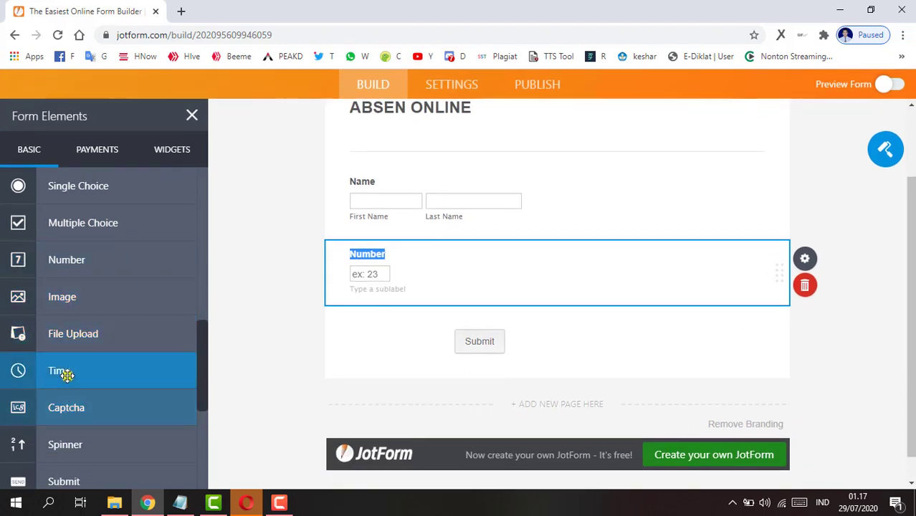
{"action": "scroll", "coordinate": [66, 361], "scroll_direction": "up", "scroll_amount": 3}
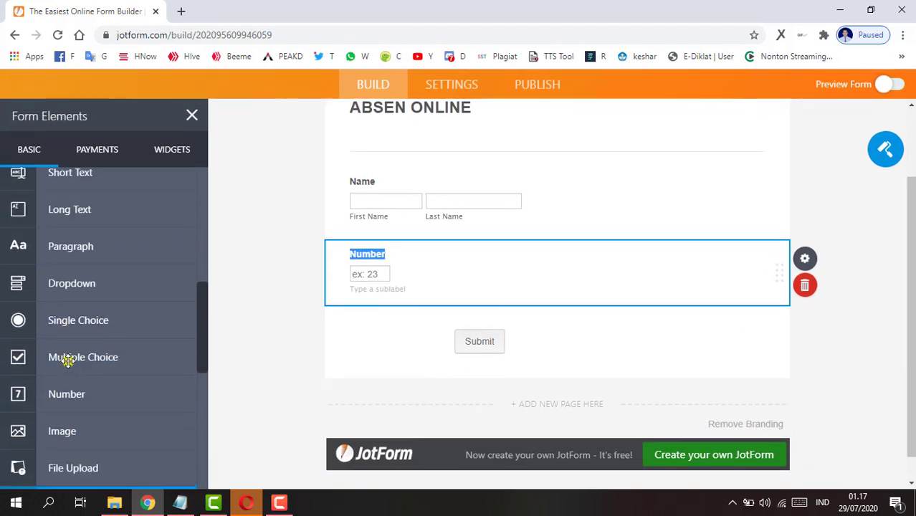
- Add a Short Text question and an Email field to the ABSEN ONLINE form
{"action": "left_click", "coordinate": [84, 238]}
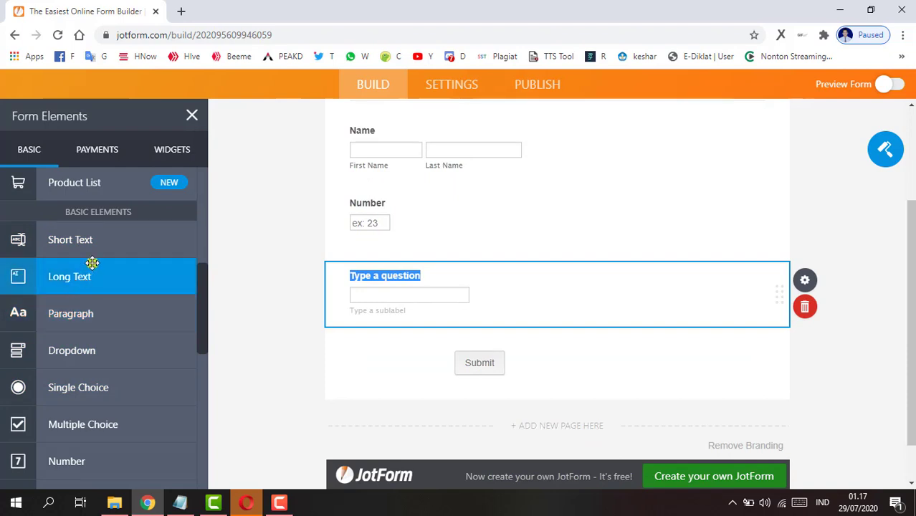
{"action": "scroll", "coordinate": [92, 263], "scroll_direction": "up", "scroll_amount": 4}
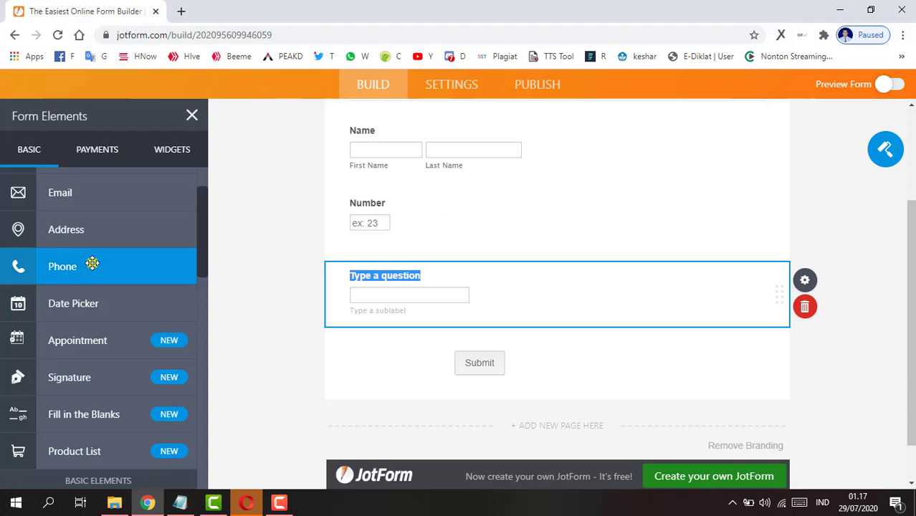
{"action": "scroll", "coordinate": [93, 263], "scroll_direction": "up", "scroll_amount": 1}
{"action": "left_click", "coordinate": [84, 258]}
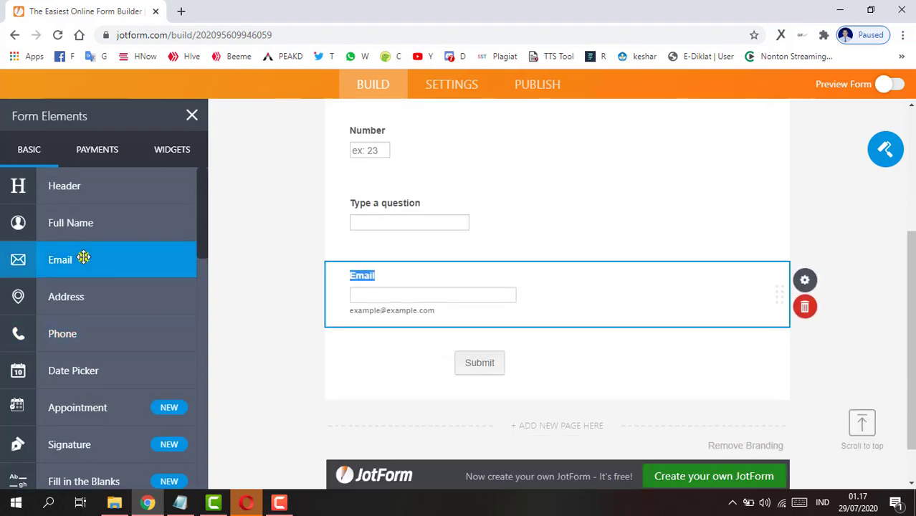
{"action": "scroll", "coordinate": [65, 306], "scroll_direction": "down", "scroll_amount": 2}
{"action": "scroll", "coordinate": [386, 337], "scroll_direction": "up", "scroll_amount": 1}
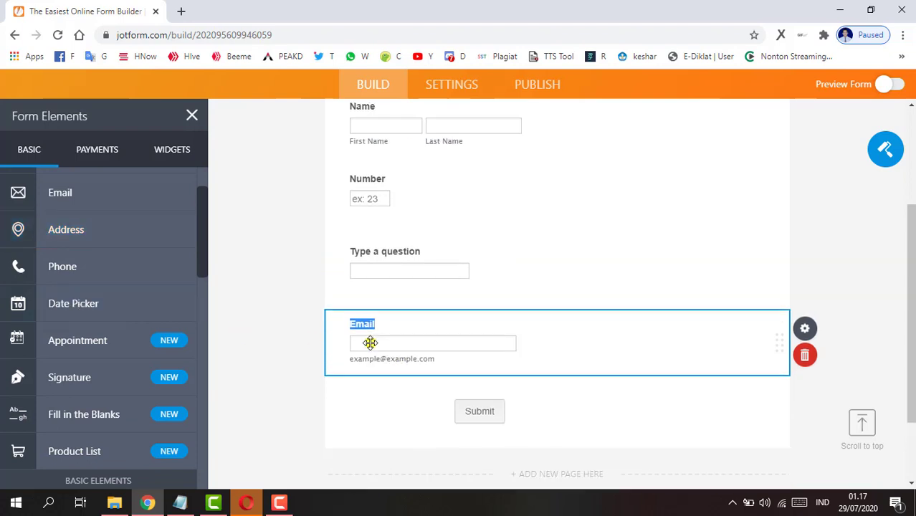
{"action": "scroll", "coordinate": [370, 342], "scroll_direction": "up", "scroll_amount": 3}
- Relabel the Name field as Nama, with First/Last sublabels Nama Depan and Nama Belakang
{"action": "left_click", "coordinate": [370, 322]}
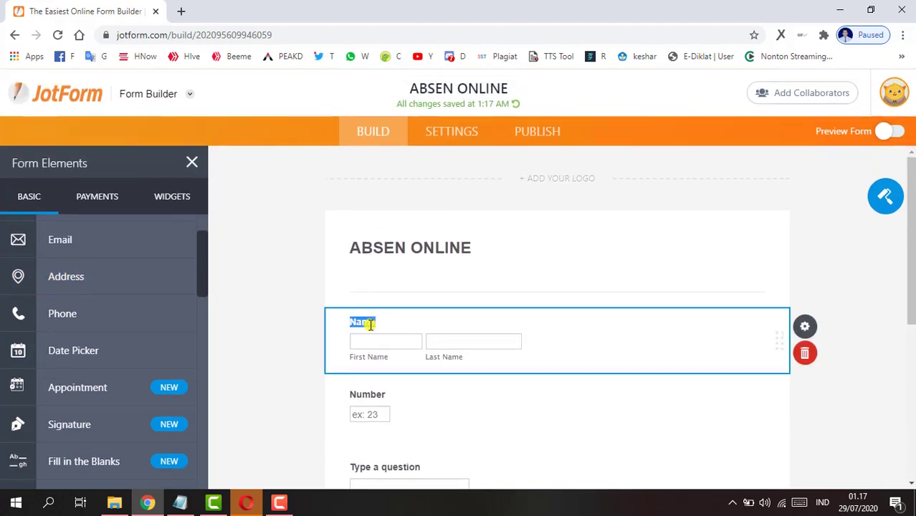
{"action": "type", "text": "n"}
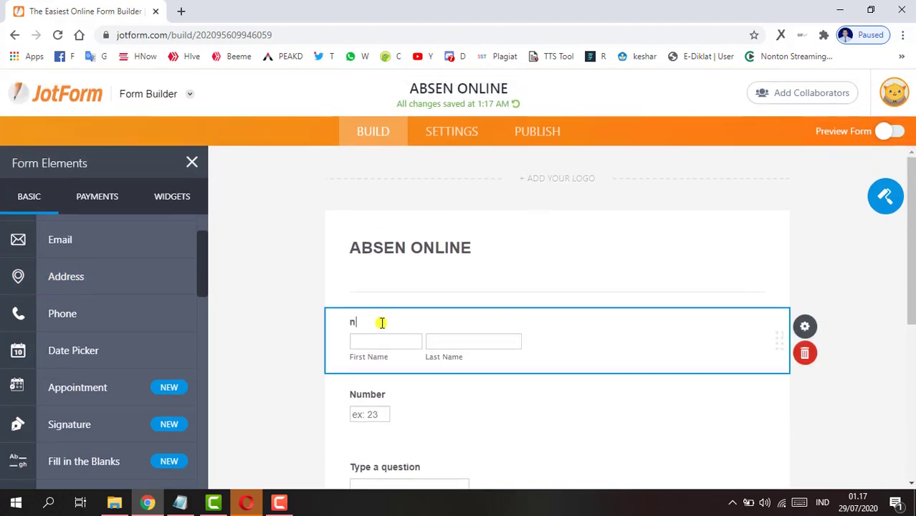
{"action": "key", "text": "BackSpace"}
{"action": "key", "text": "BackSpace"}
{"action": "key", "text": "BackSpace"}
{"action": "type", "text": "Nama"}
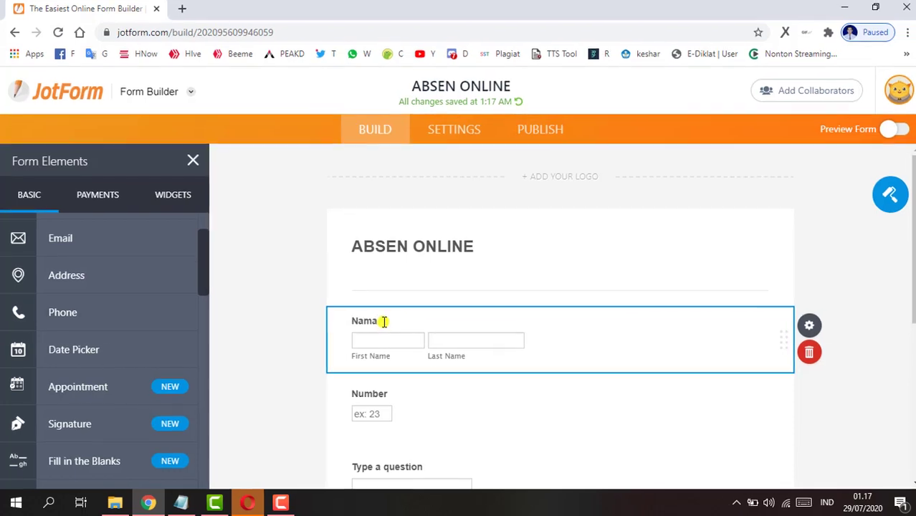
{"action": "left_click_drag", "start_coordinate": [350, 357], "coordinate": [387, 360]}
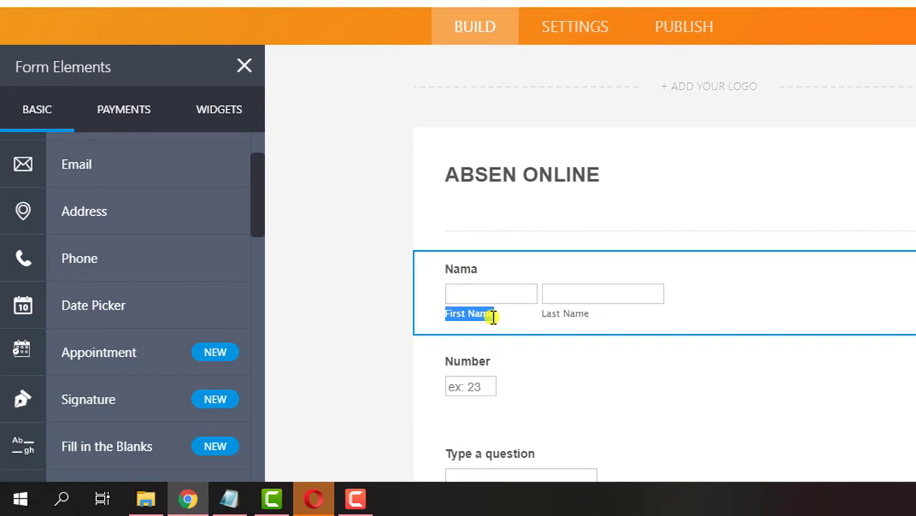
{"action": "type", "text": "Nama Depan"}
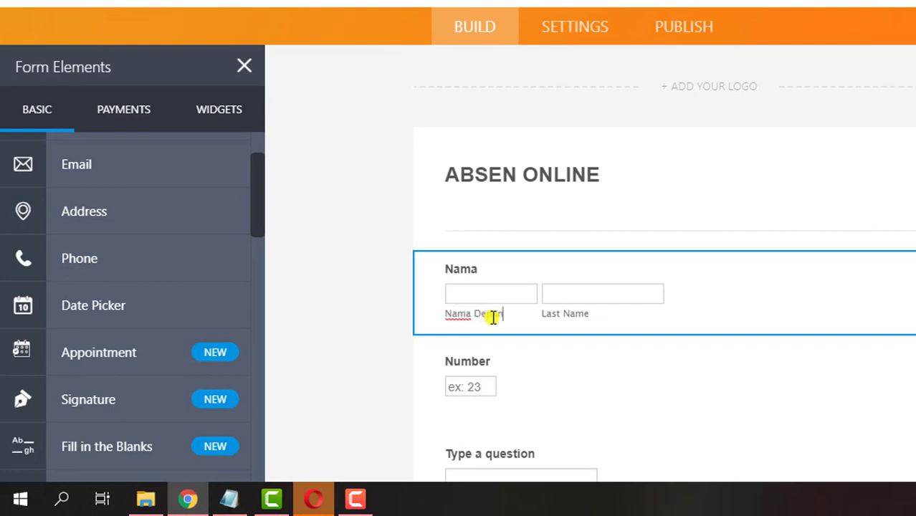
{"action": "key", "text": "Tab"}
{"action": "type", "text": "Na"}
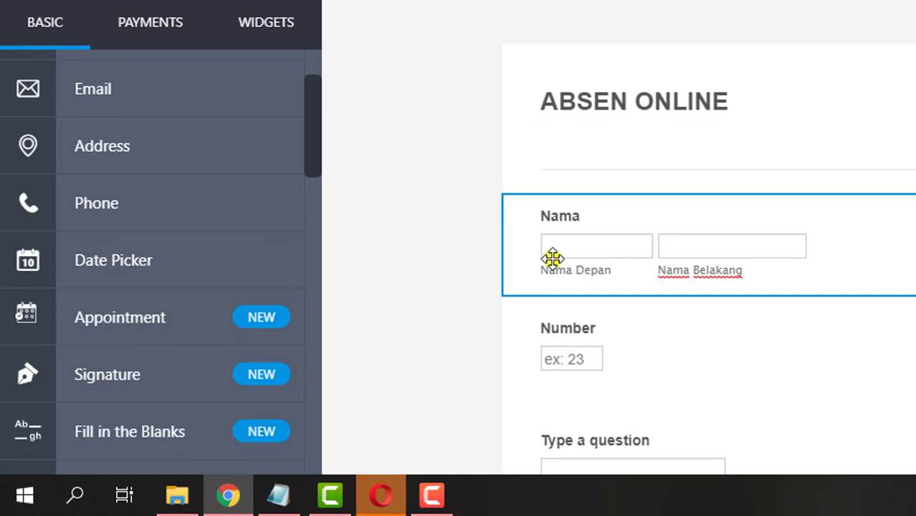
{"action": "scroll", "coordinate": [108, 301], "scroll_direction": "down", "scroll_amount": 2}
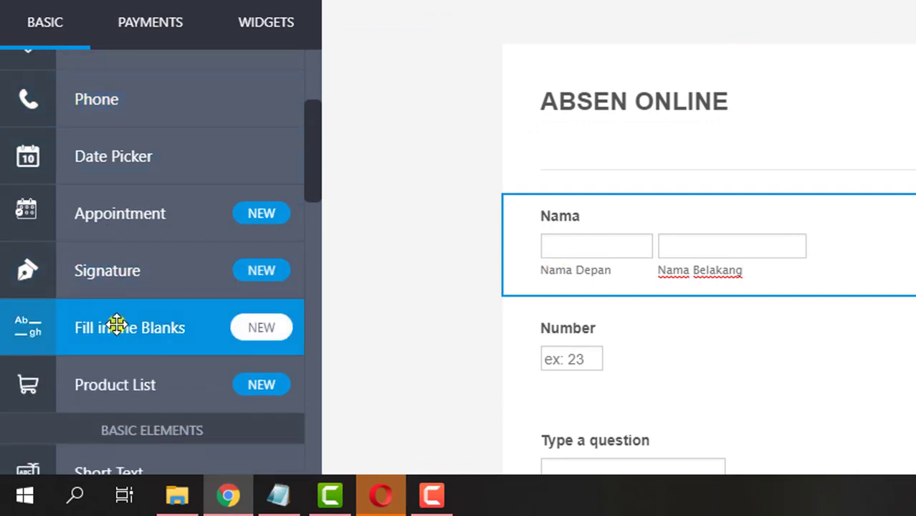
{"action": "scroll", "coordinate": [116, 324], "scroll_direction": "down", "scroll_amount": 4}
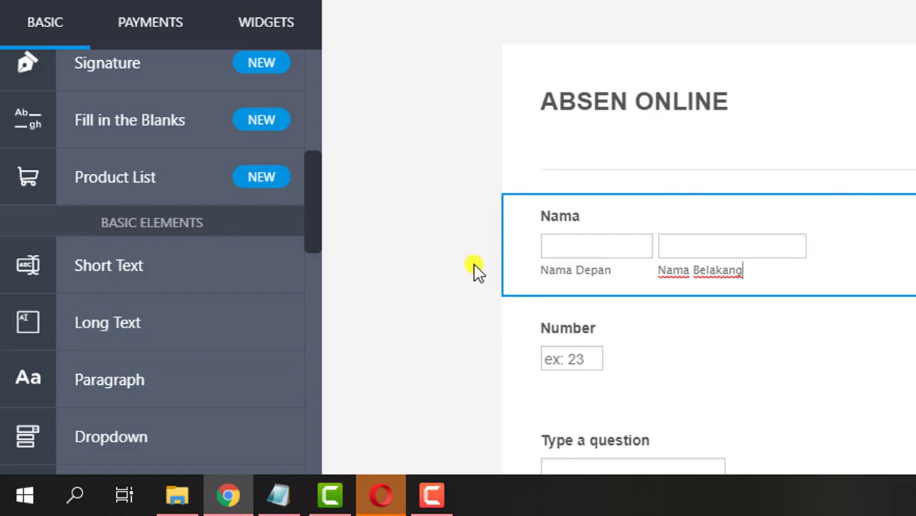
{"action": "scroll", "coordinate": [492, 269], "scroll_direction": "down", "scroll_amount": 4}
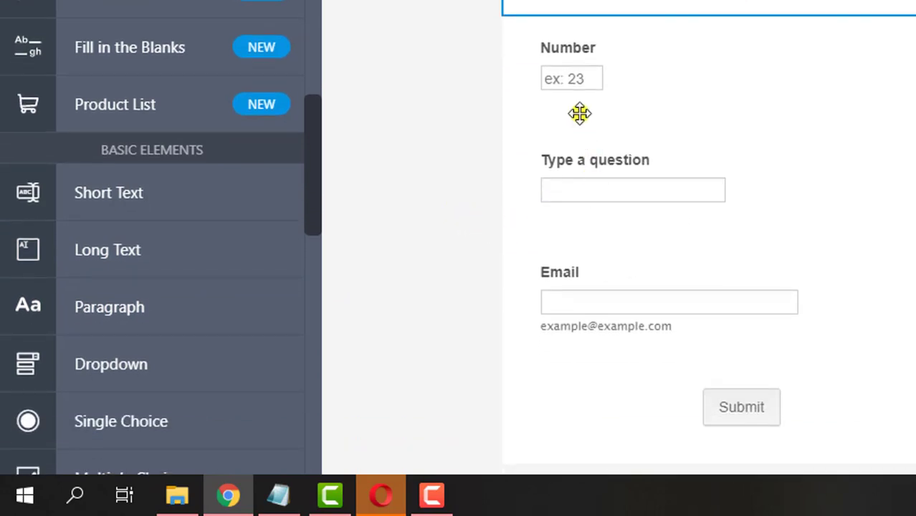
- Rename the Number question to NISN and the untitled short text question to Kelas
{"action": "left_click", "coordinate": [575, 83]}
{"action": "left_click", "coordinate": [586, 49]}
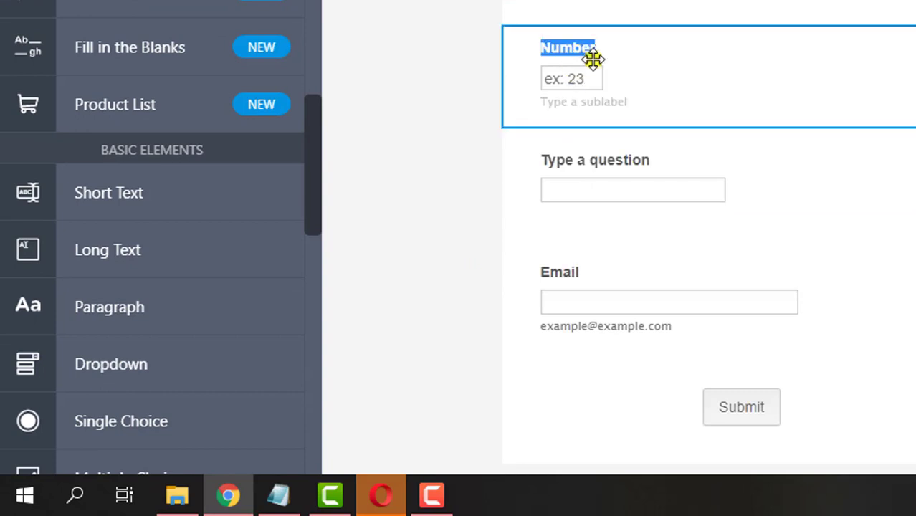
{"action": "type", "text": "NISN"}
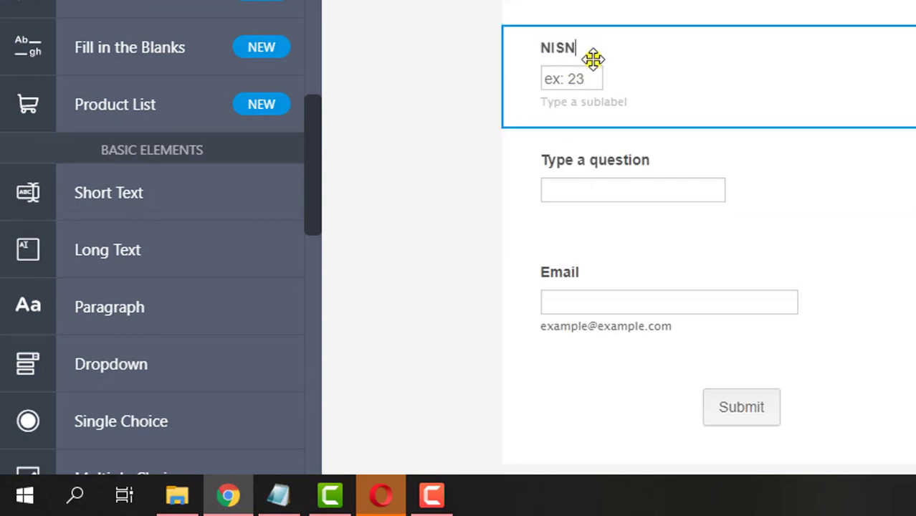
{"action": "left_click", "coordinate": [605, 162]}
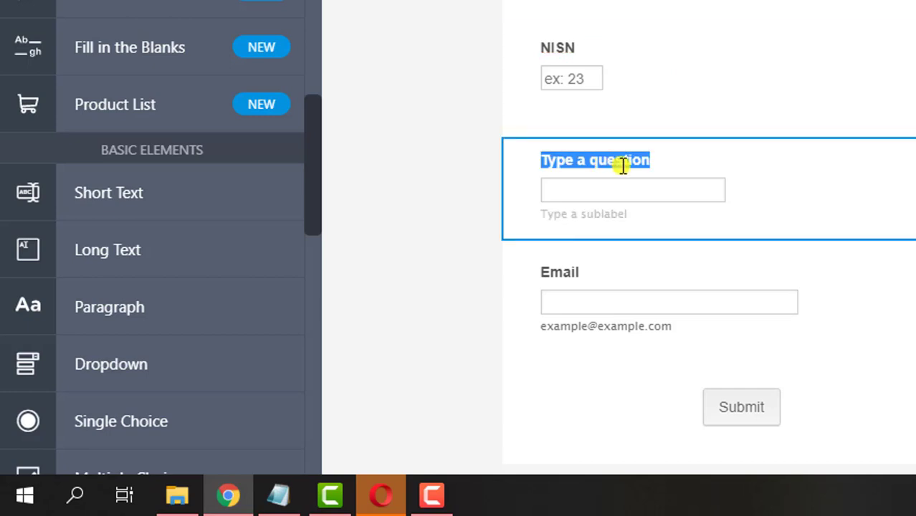
{"action": "type", "text": "Kelas"}
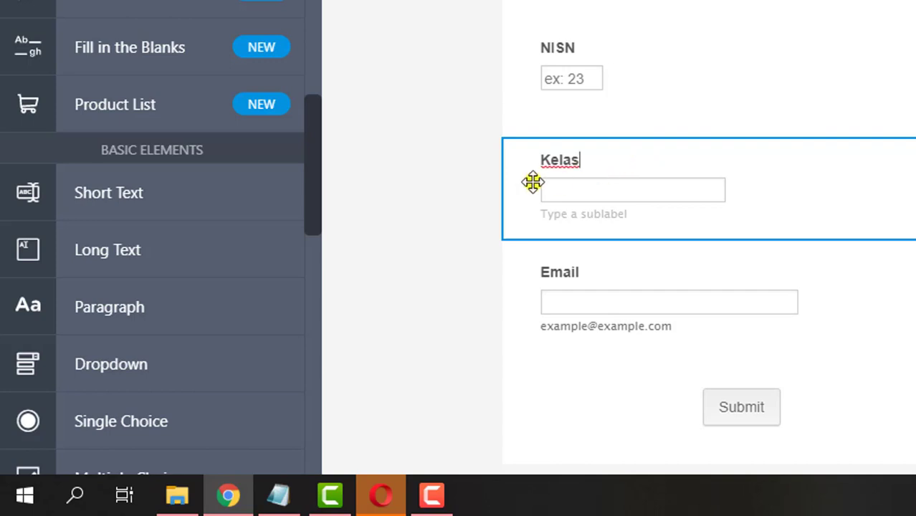
- Delete the example address text from the Email field's sublabel
{"action": "scroll", "coordinate": [555, 236], "scroll_direction": "down", "scroll_amount": 2}
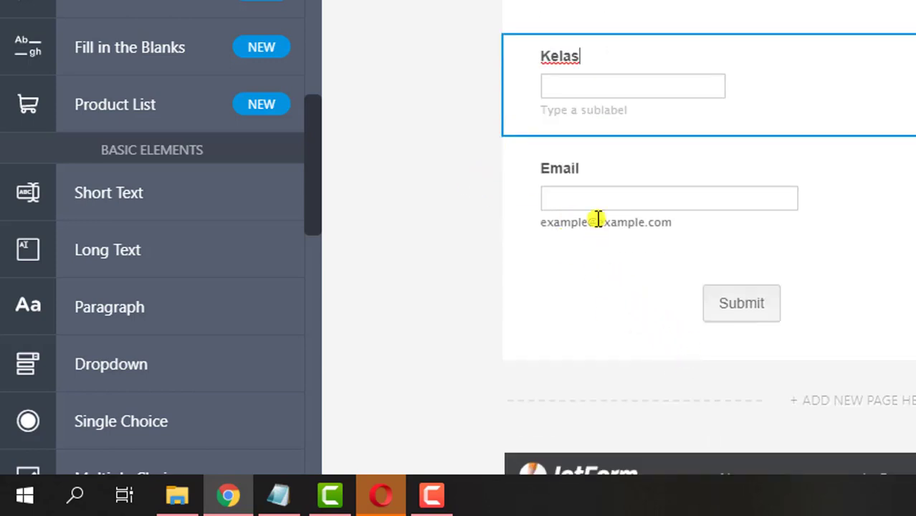
{"action": "left_click", "coordinate": [597, 219]}
{"action": "left_click", "coordinate": [607, 221]}
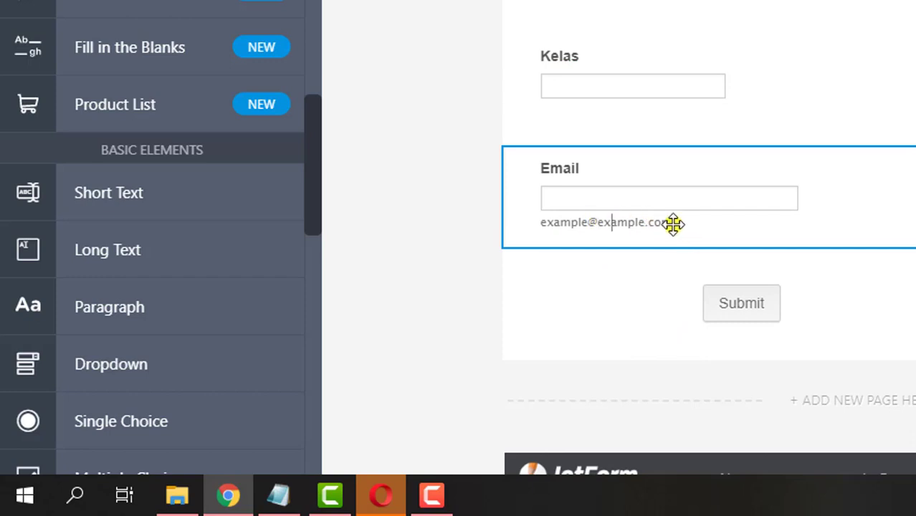
{"action": "left_click_drag", "start_coordinate": [670, 223], "coordinate": [545, 229]}
{"action": "key", "text": "BackSpace"}
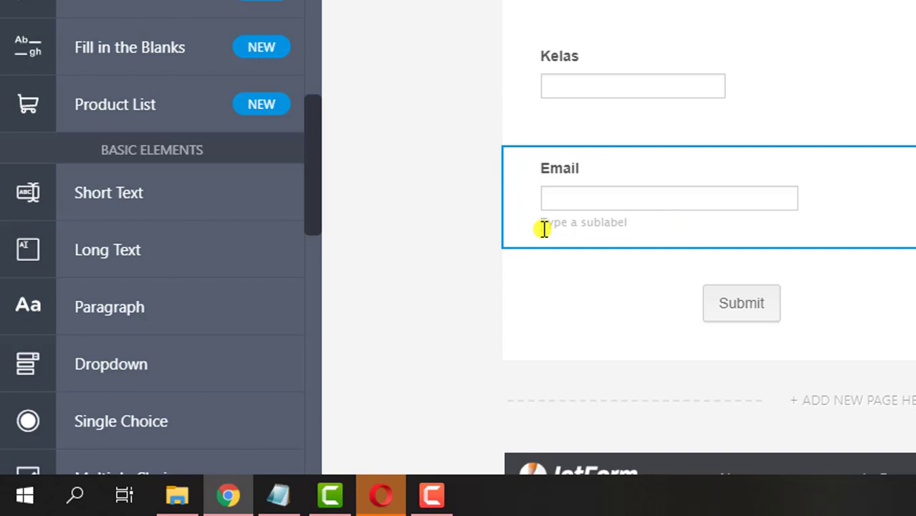
{"action": "left_click", "coordinate": [405, 314]}
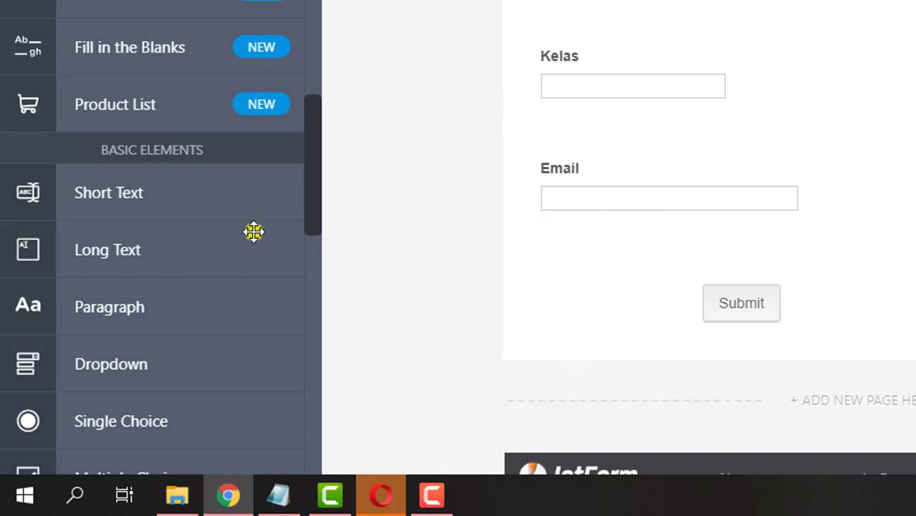
- Add the E-Signature widget from the Widgets list below the Email field
{"action": "scroll", "coordinate": [134, 346], "scroll_direction": "down", "scroll_amount": 2}
{"action": "scroll", "coordinate": [134, 346], "scroll_direction": "down", "scroll_amount": 1}
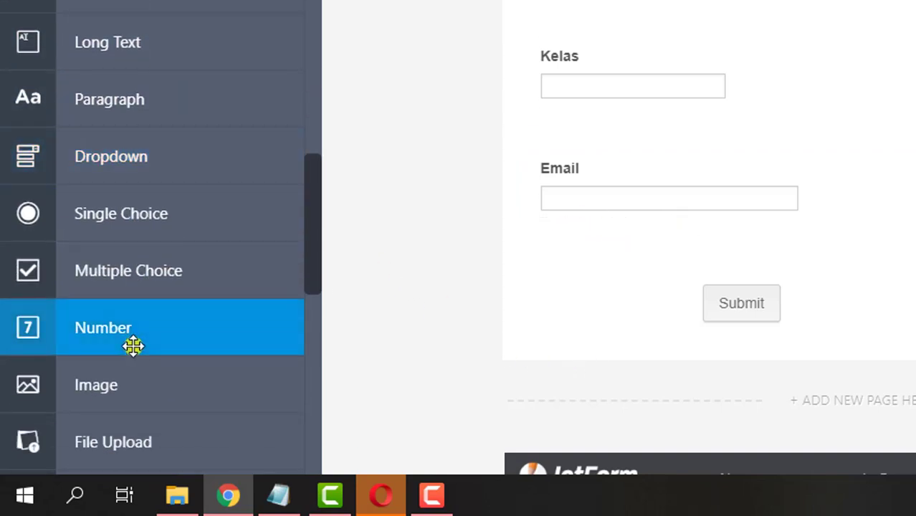
{"action": "scroll", "coordinate": [134, 347], "scroll_direction": "down", "scroll_amount": 4}
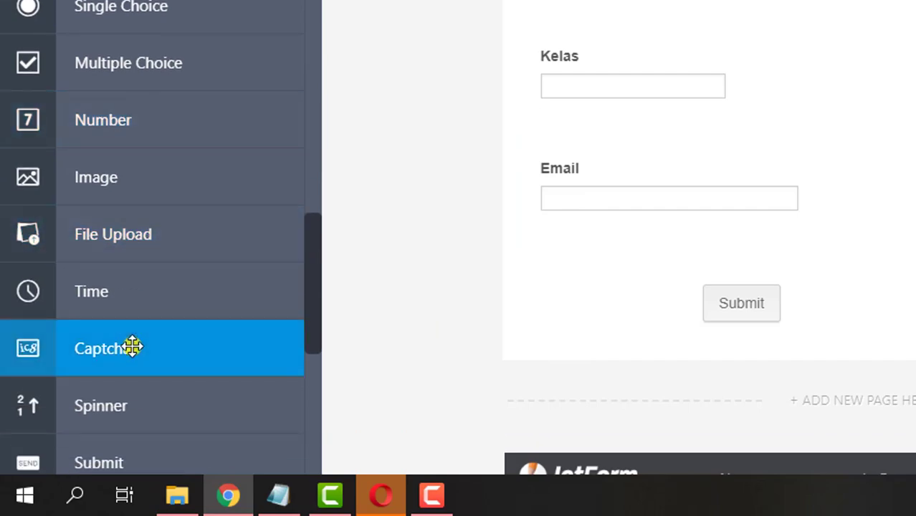
{"action": "scroll", "coordinate": [134, 346], "scroll_direction": "up", "scroll_amount": 15}
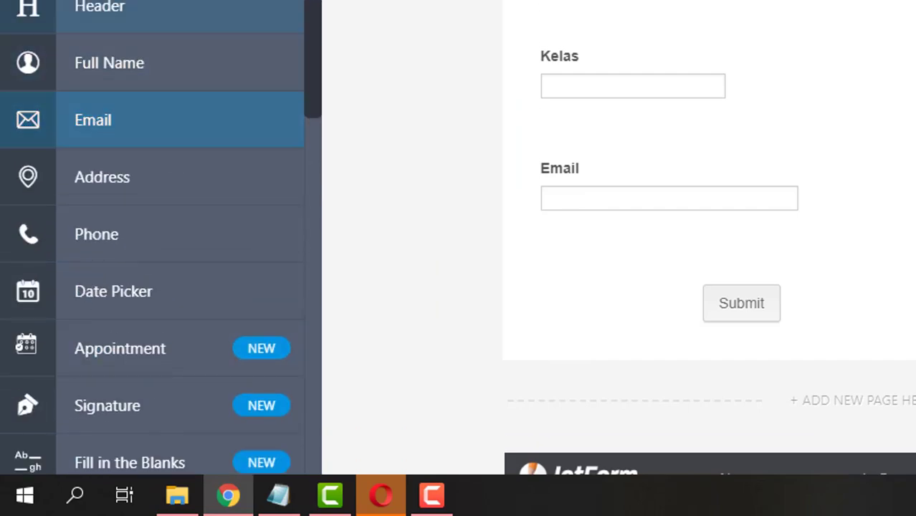
{"action": "left_click", "coordinate": [231, 27]}
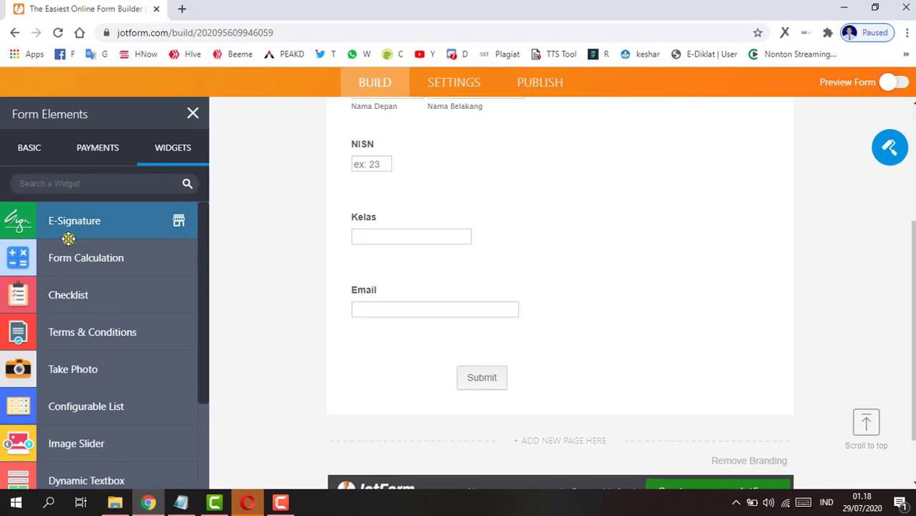
{"action": "scroll", "coordinate": [45, 302], "scroll_direction": "down", "scroll_amount": 2}
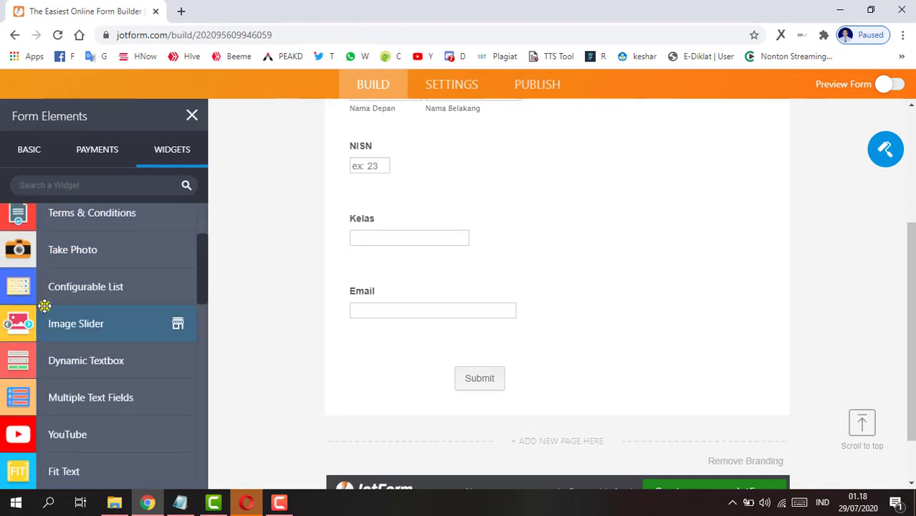
{"action": "scroll", "coordinate": [50, 302], "scroll_direction": "down", "scroll_amount": 3}
{"action": "scroll", "coordinate": [54, 301], "scroll_direction": "down", "scroll_amount": 1}
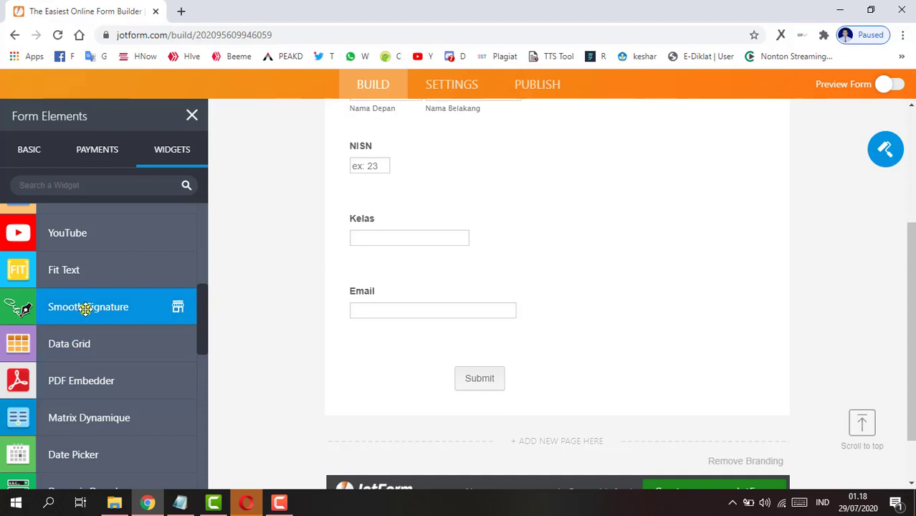
{"action": "scroll", "coordinate": [85, 308], "scroll_direction": "up", "scroll_amount": 5}
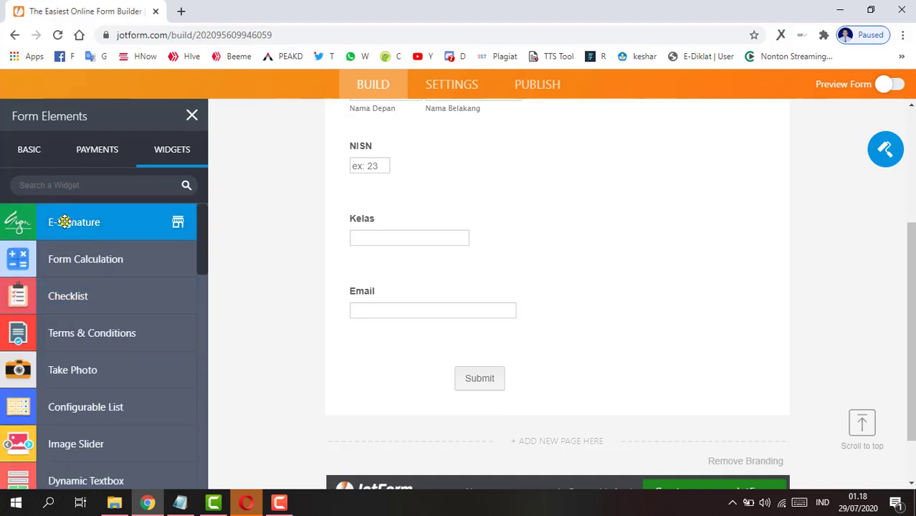
{"action": "left_click", "coordinate": [27, 222]}
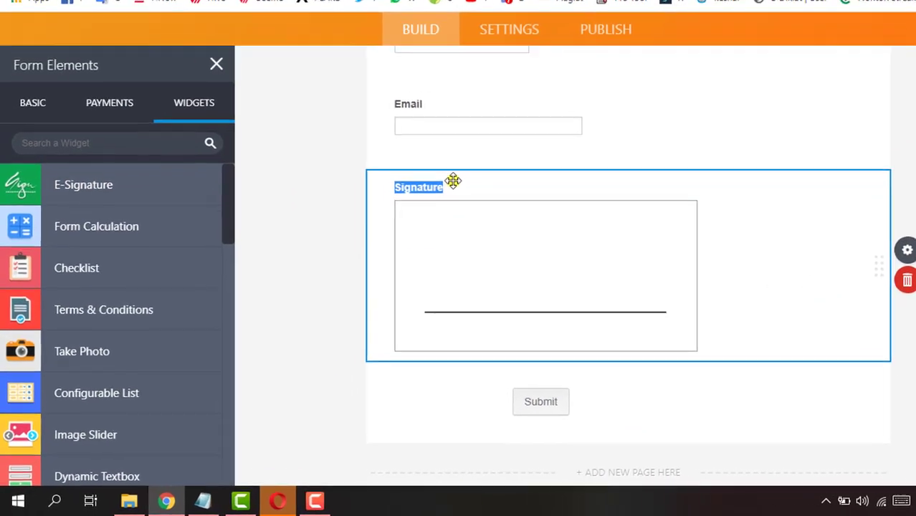
- Replace the Signature field's label with 'Tanda Tangan'
{"action": "left_click", "coordinate": [400, 224]}
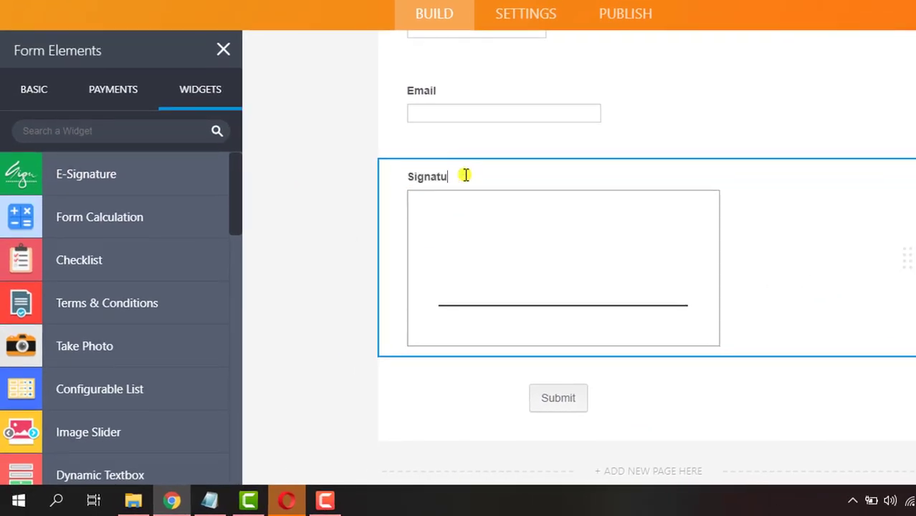
{"action": "key", "text": "BackSpace"}
{"action": "key", "text": "BackSpace"}
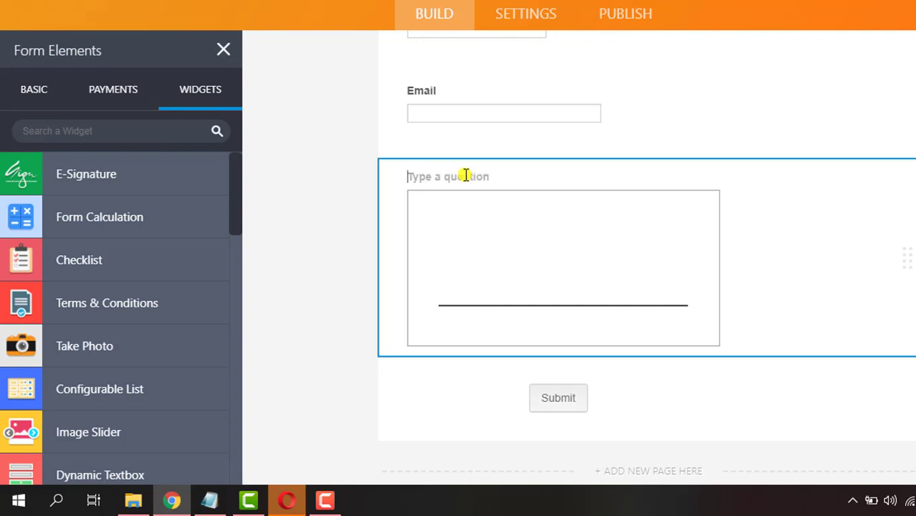
{"action": "type", "text": "Tanda T"}
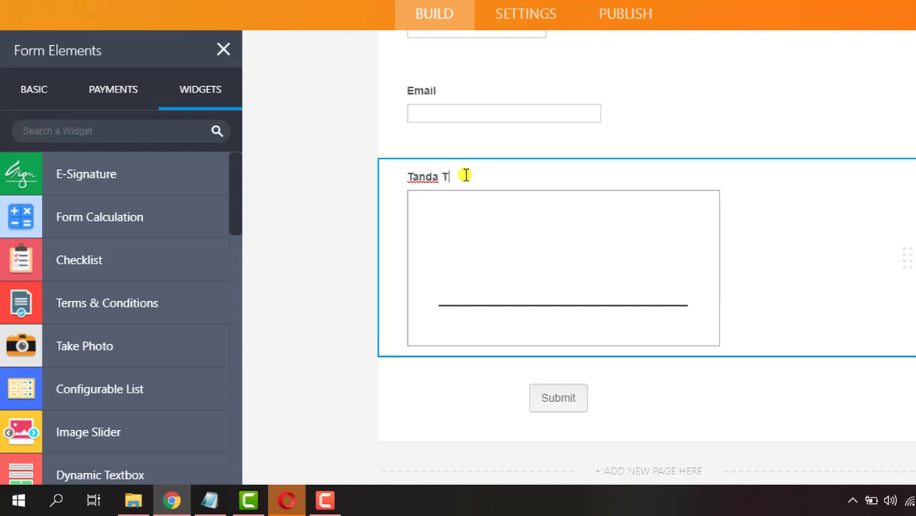
{"action": "type", "text": "angan"}
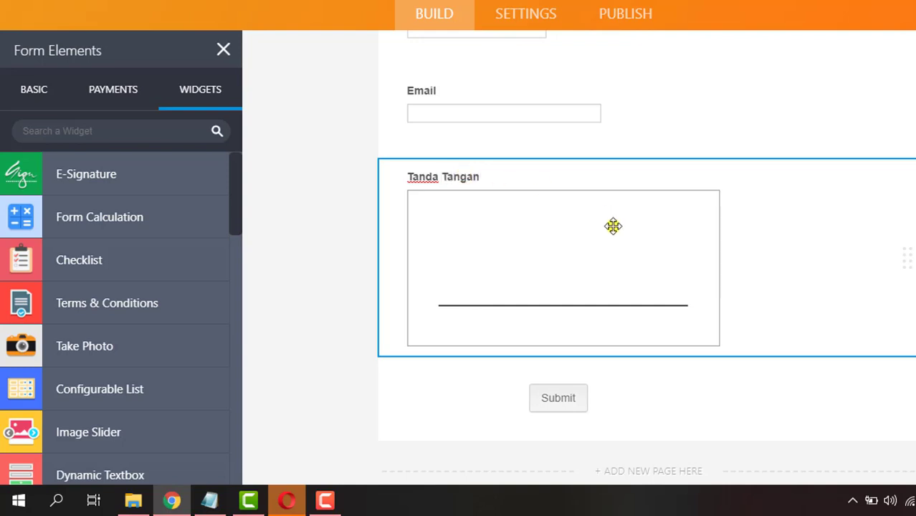
{"action": "scroll", "coordinate": [644, 298], "scroll_direction": "up", "scroll_amount": 5}
{"action": "scroll", "coordinate": [605, 298], "scroll_direction": "up", "scroll_amount": 2}
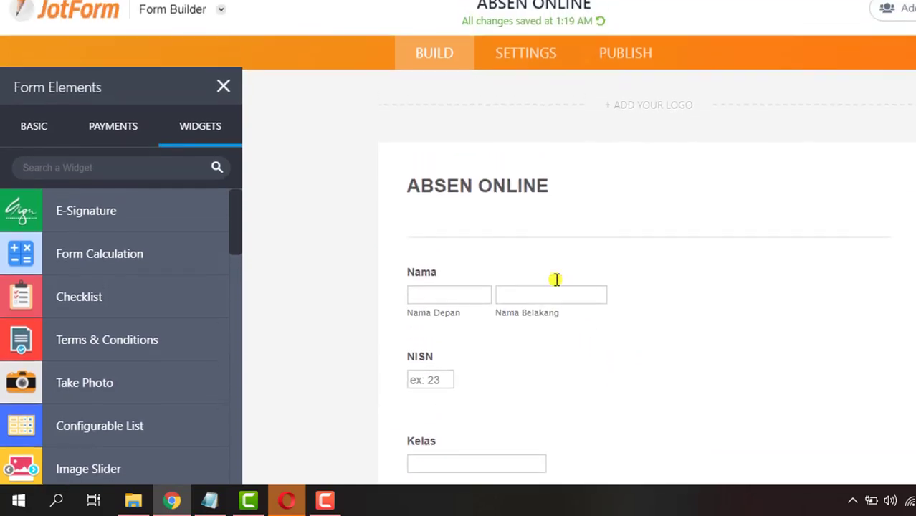
- Begin adding a form logo and bring up the upload file browser from Logo Properties
{"action": "left_click", "coordinate": [474, 211]}
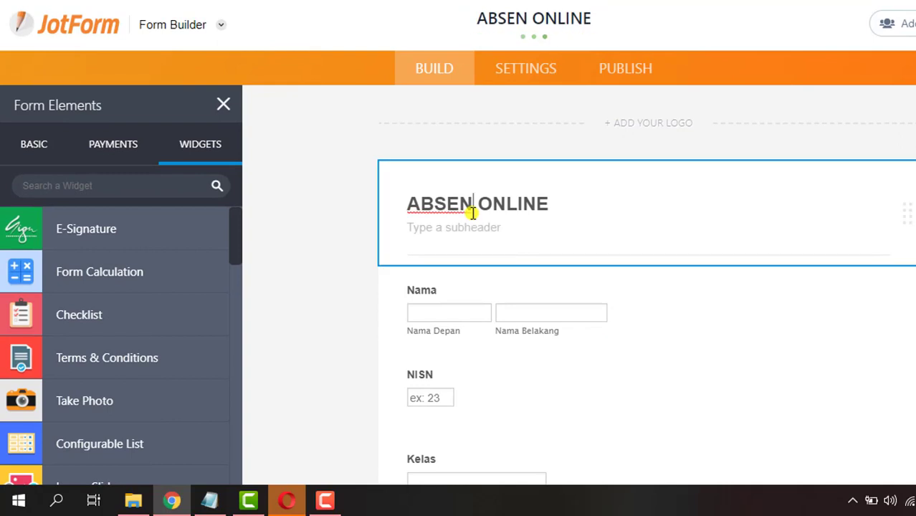
{"action": "left_click", "coordinate": [327, 248]}
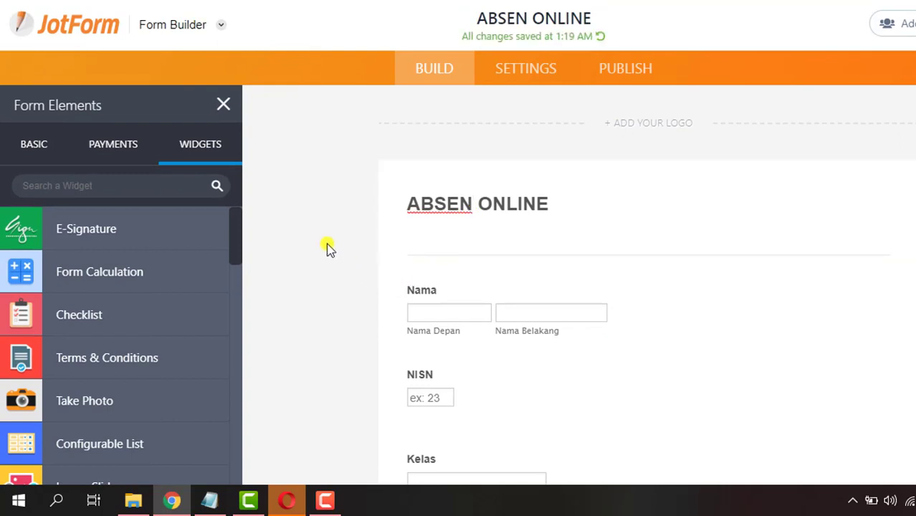
{"action": "left_click", "coordinate": [647, 124]}
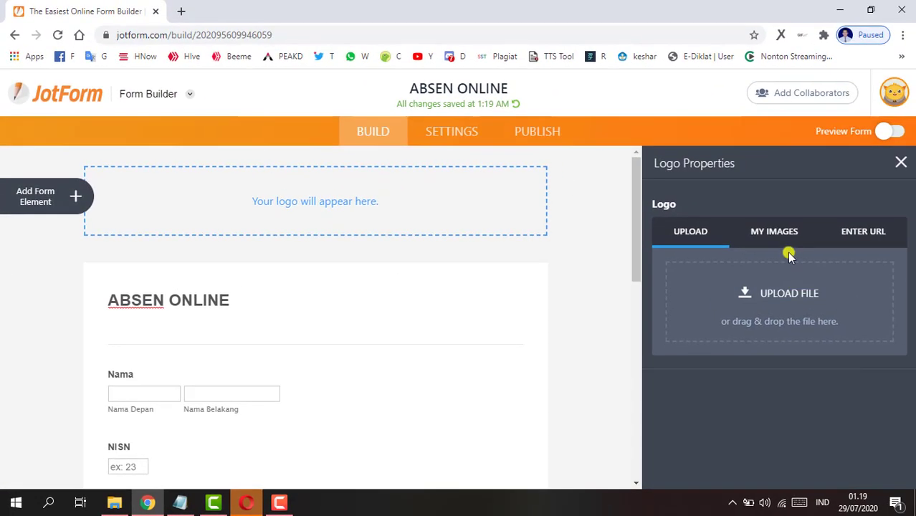
{"action": "left_click", "coordinate": [765, 296]}
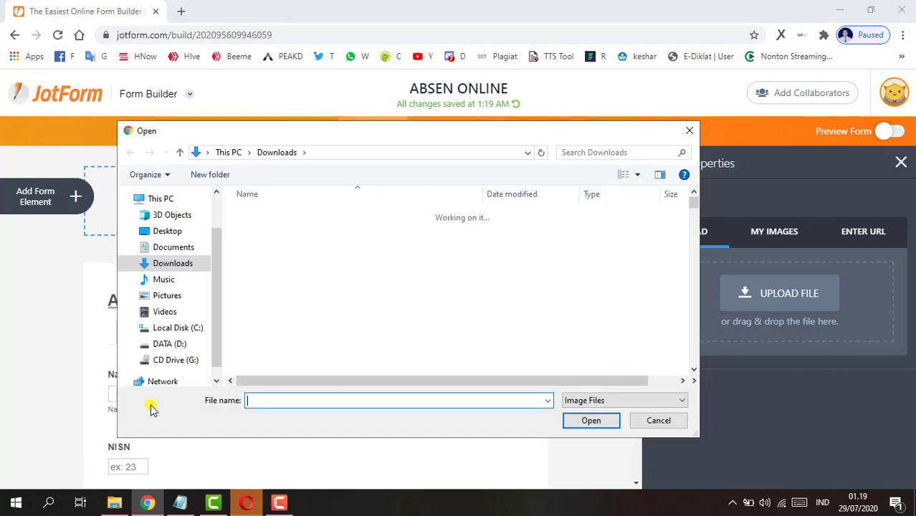
- Navigate to the DATA (D:) > DATA DINAS > LOGO folder
{"action": "left_click", "coordinate": [172, 345]}
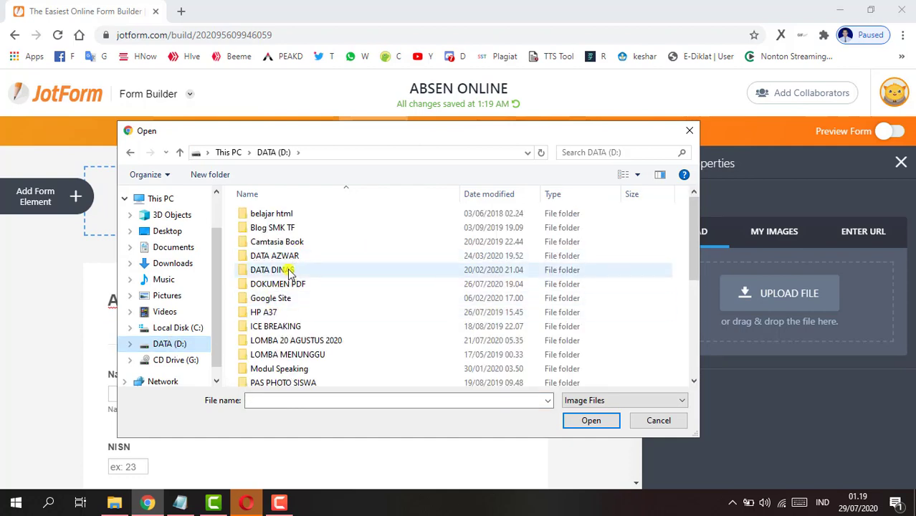
{"action": "double_click", "coordinate": [290, 270]}
{"action": "left_click", "coordinate": [294, 272]}
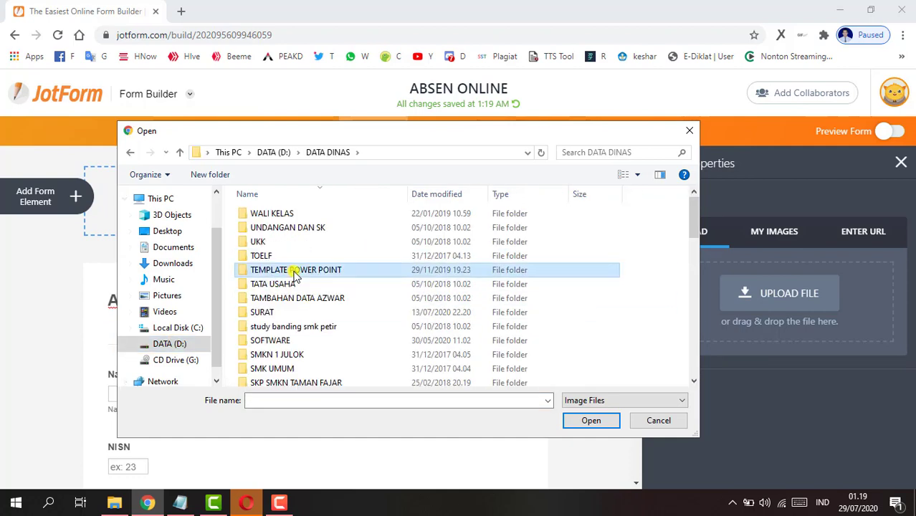
{"action": "key", "text": "l"}
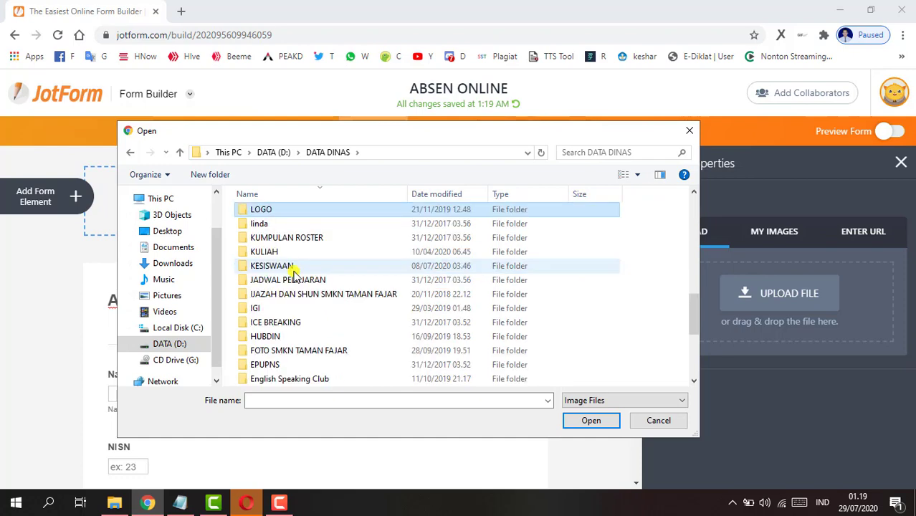
{"action": "key", "text": "Return"}
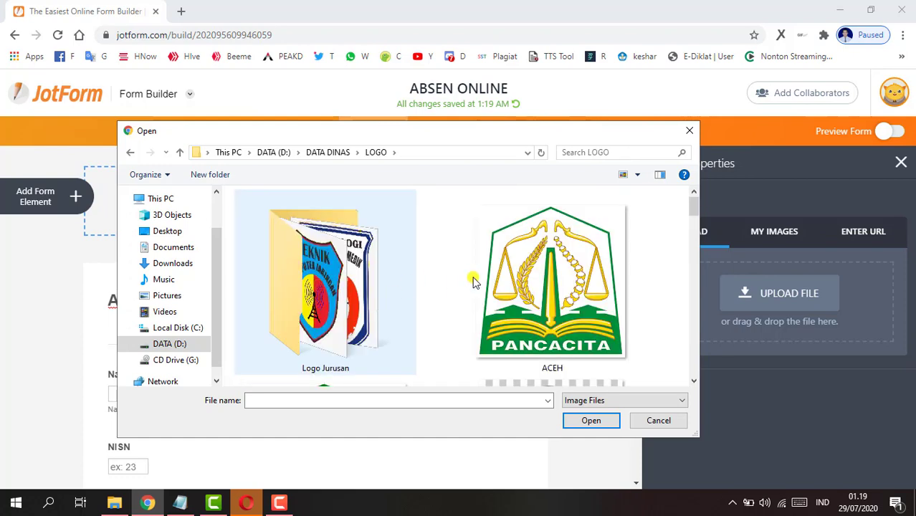
- Upload the tRANSPARAN emblem image as the form's logo
{"action": "scroll", "coordinate": [502, 286], "scroll_direction": "down", "scroll_amount": 3}
{"action": "scroll", "coordinate": [512, 290], "scroll_direction": "down", "scroll_amount": 3}
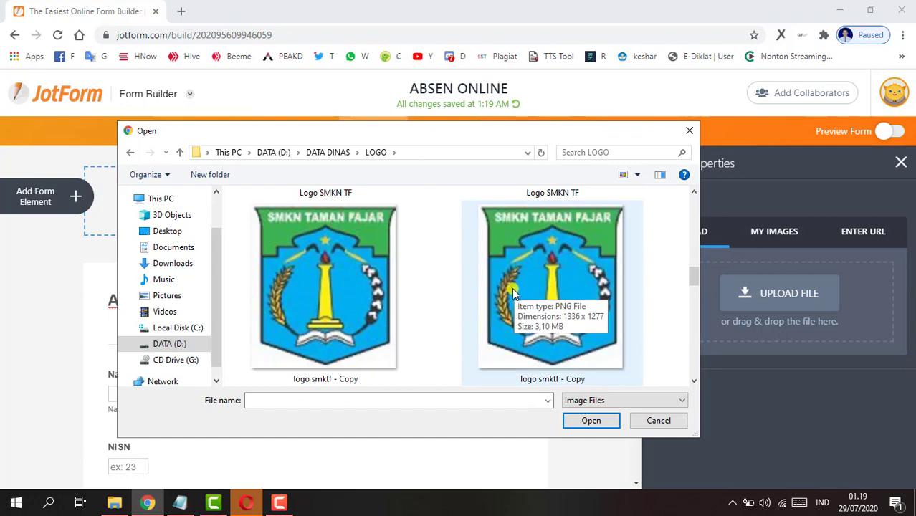
{"action": "scroll", "coordinate": [512, 292], "scroll_direction": "up", "scroll_amount": 3}
{"action": "scroll", "coordinate": [512, 292], "scroll_direction": "down", "scroll_amount": 8}
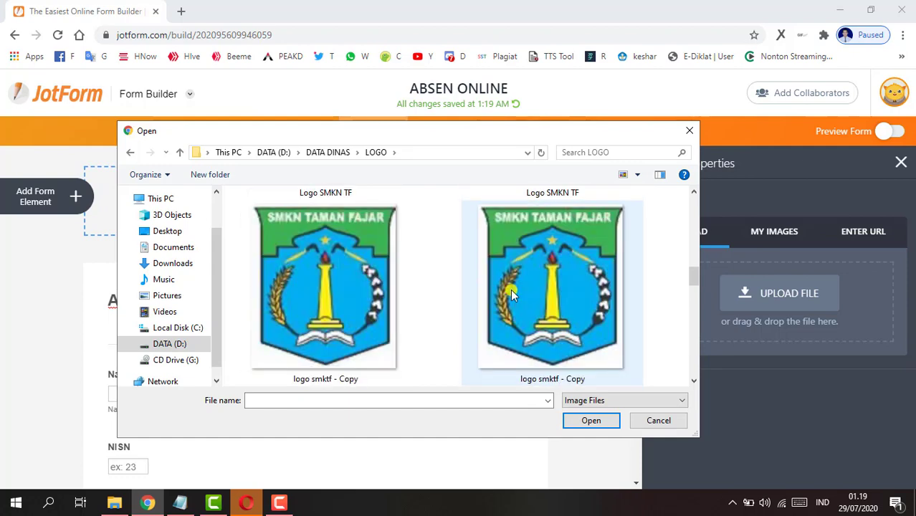
{"action": "scroll", "coordinate": [511, 290], "scroll_direction": "down", "scroll_amount": 2}
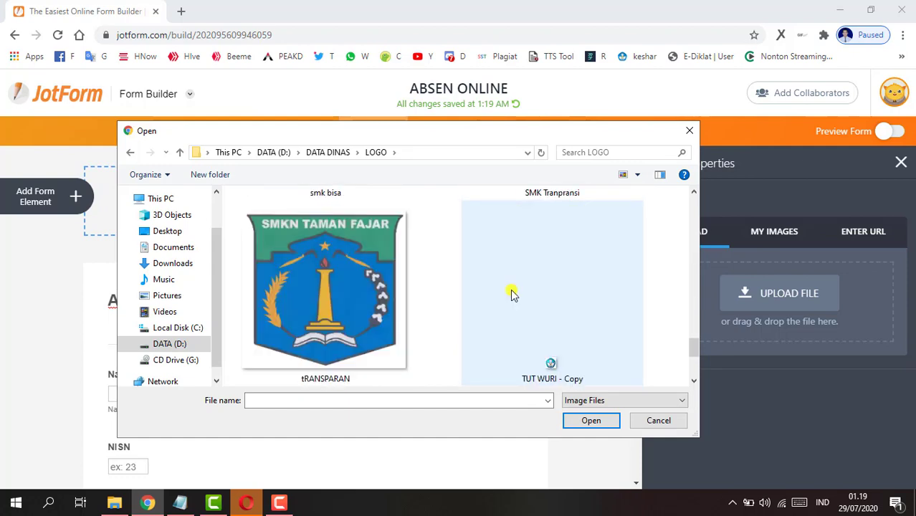
{"action": "left_click", "coordinate": [336, 286]}
{"action": "double_click", "coordinate": [336, 286]}
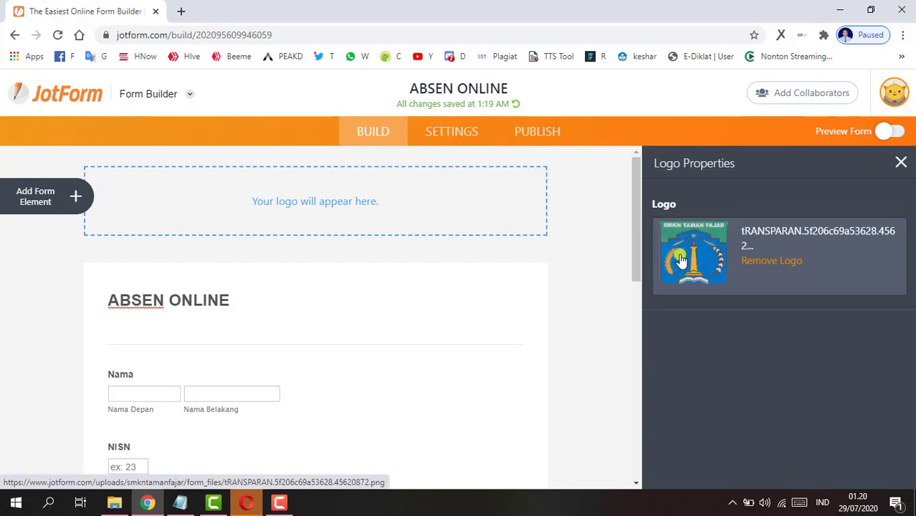
- Place the uploaded crest on the form and set its alignment to Center
{"action": "left_click_drag", "start_coordinate": [681, 261], "coordinate": [327, 205]}
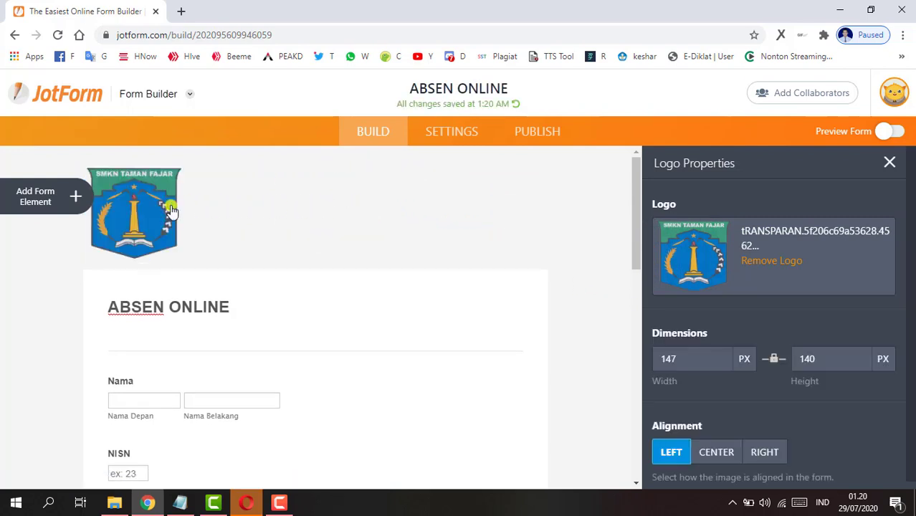
{"action": "left_click", "coordinate": [888, 163]}
{"action": "left_click", "coordinate": [272, 208]}
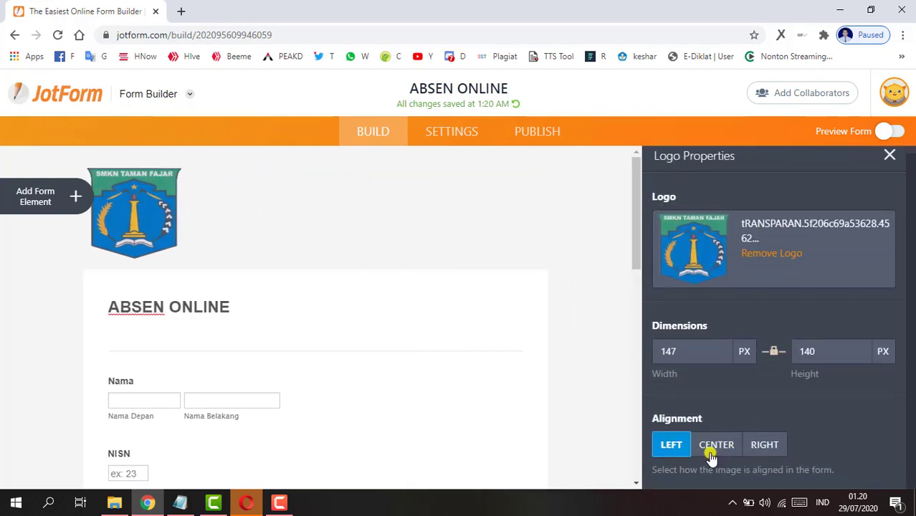
{"action": "left_click", "coordinate": [711, 451]}
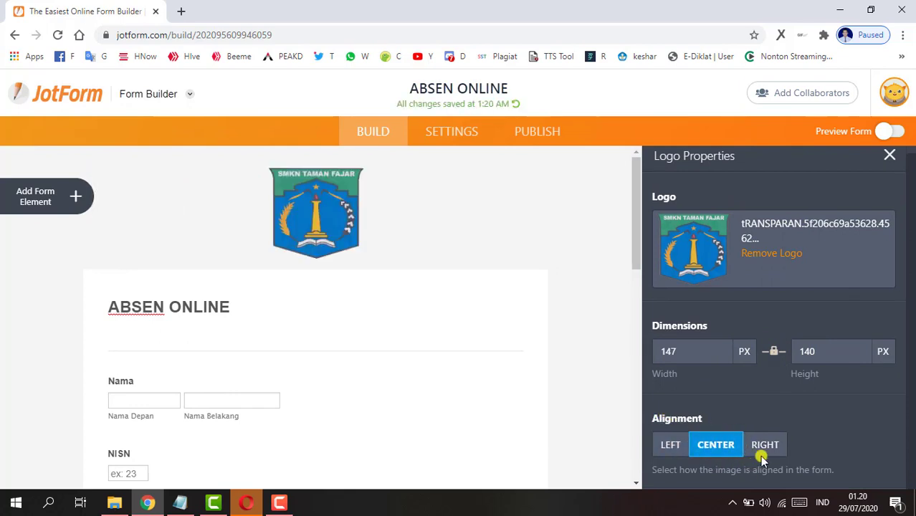
{"action": "left_click", "coordinate": [887, 157]}
{"action": "scroll", "coordinate": [400, 278], "scroll_direction": "down", "scroll_amount": 4}
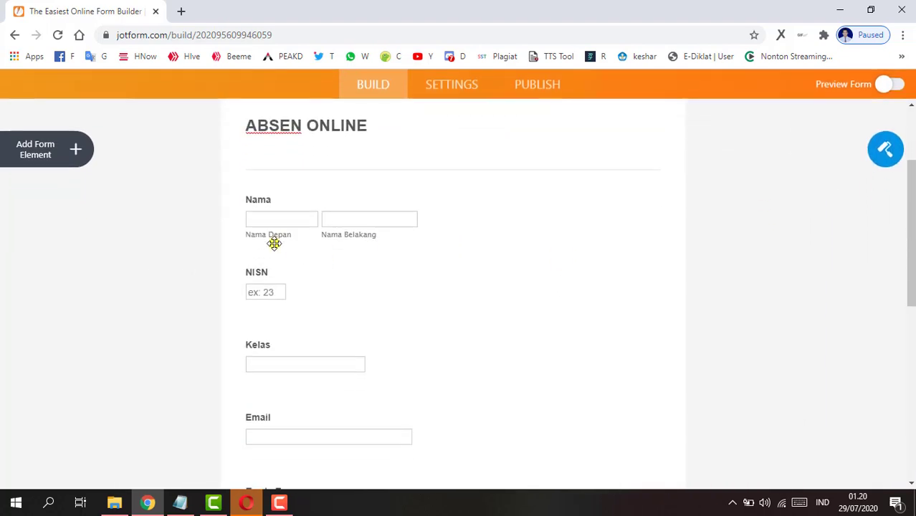
{"action": "scroll", "coordinate": [248, 228], "scroll_direction": "up", "scroll_amount": 2}
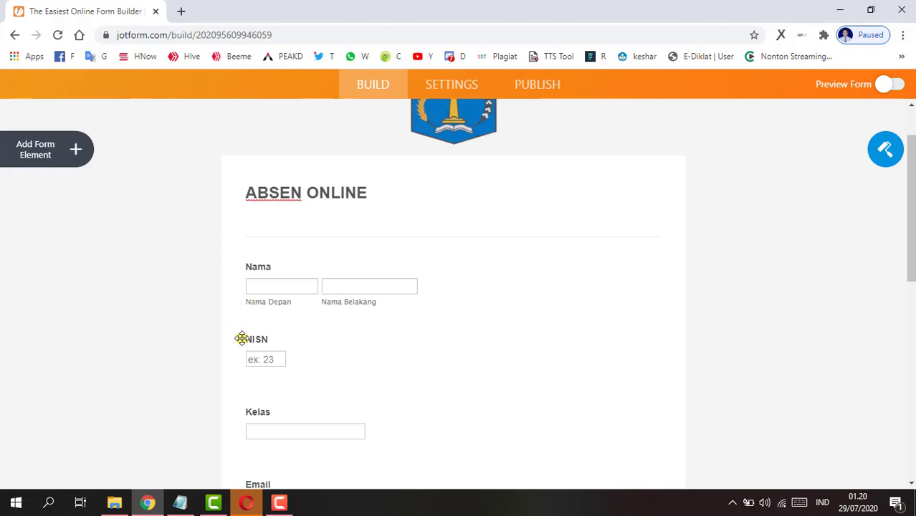
{"action": "scroll", "coordinate": [242, 338], "scroll_direction": "down", "scroll_amount": 2}
{"action": "scroll", "coordinate": [251, 329], "scroll_direction": "down", "scroll_amount": 1}
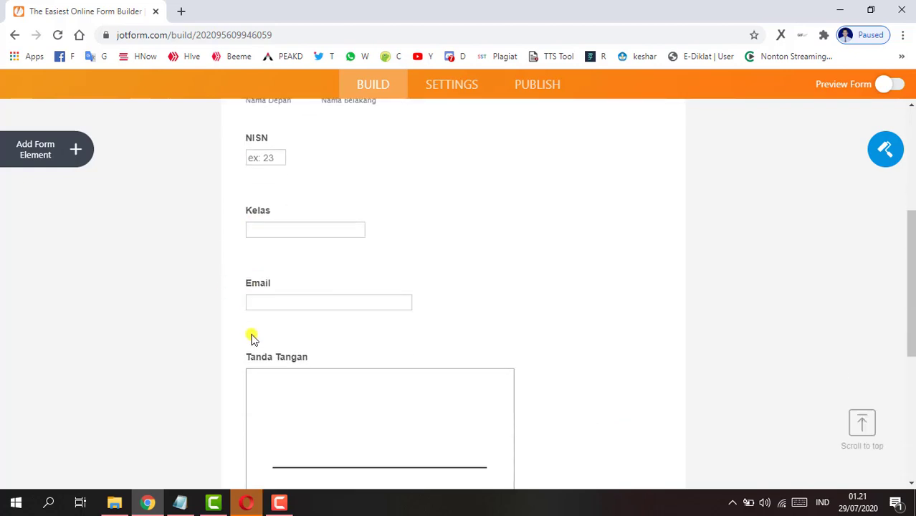
{"action": "scroll", "coordinate": [262, 322], "scroll_direction": "down", "scroll_amount": 1}
{"action": "scroll", "coordinate": [263, 346], "scroll_direction": "down", "scroll_amount": 2}
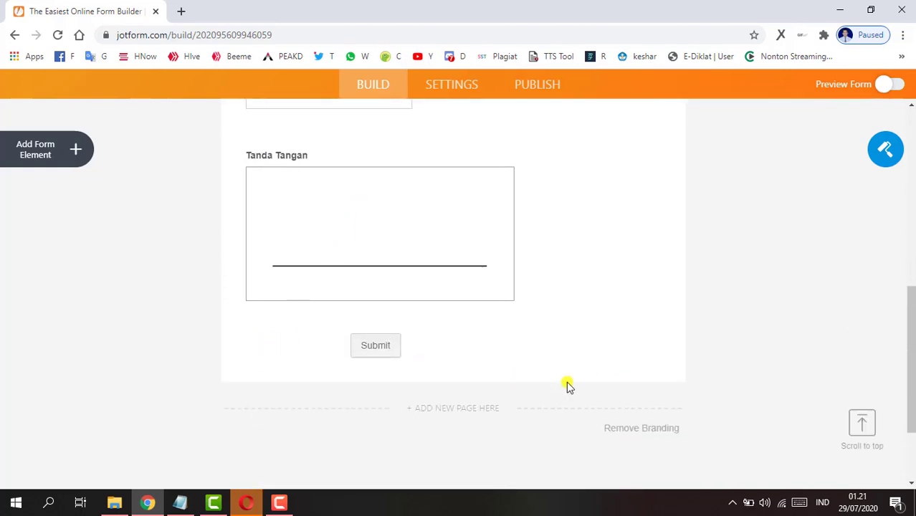
{"action": "scroll", "coordinate": [568, 381], "scroll_direction": "up", "scroll_amount": 7}
{"action": "scroll", "coordinate": [648, 277], "scroll_direction": "up", "scroll_amount": 1}
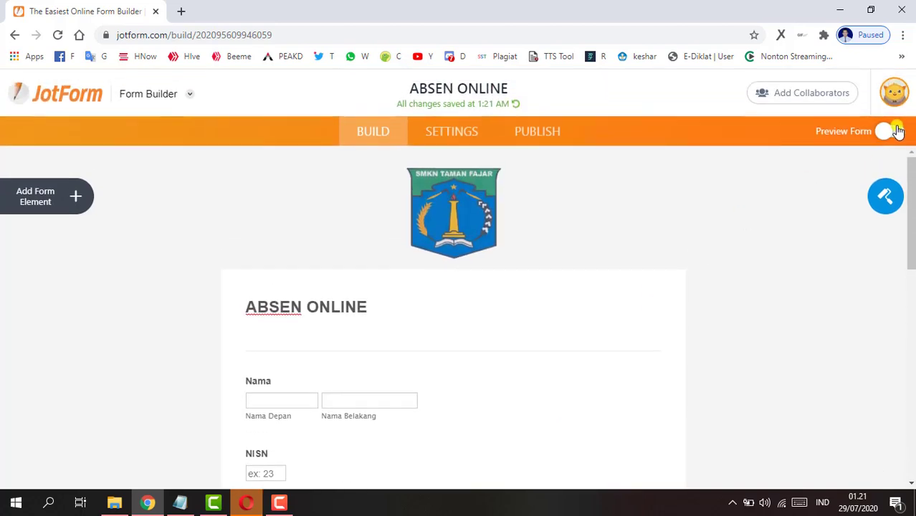
- Turn on Preview Form and scroll through the desktop preview
{"action": "left_click", "coordinate": [894, 132]}
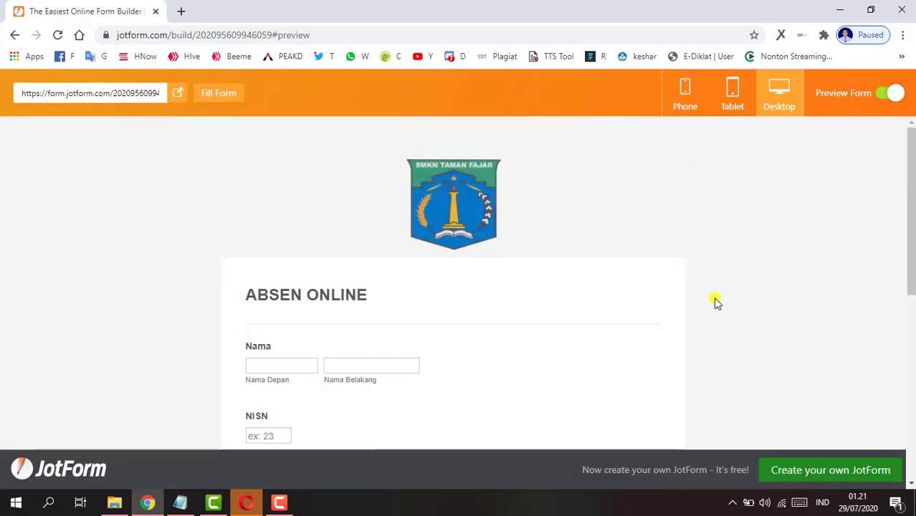
{"action": "scroll", "coordinate": [458, 279], "scroll_direction": "down", "scroll_amount": 3}
{"action": "scroll", "coordinate": [294, 336], "scroll_direction": "down", "scroll_amount": 2}
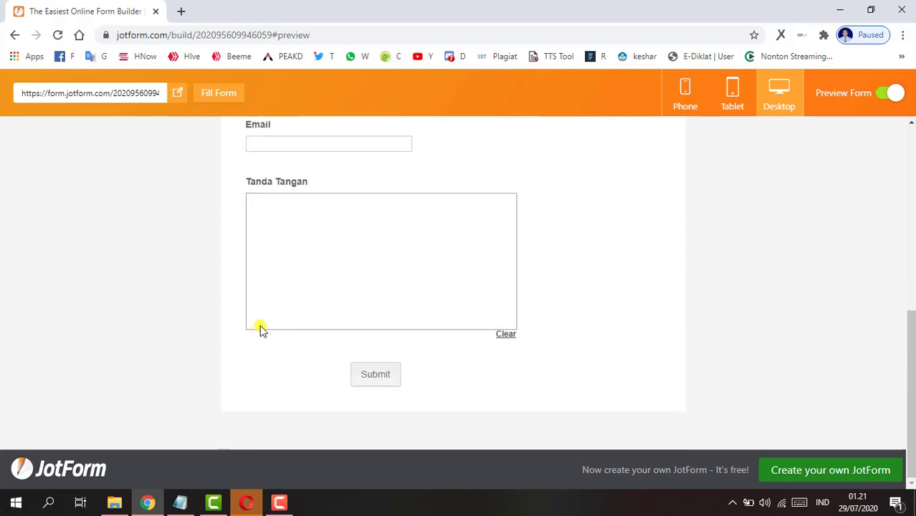
{"action": "scroll", "coordinate": [259, 327], "scroll_direction": "up", "scroll_amount": 10}
- Preview the form on a tablet, then switch the tablet to landscape
{"action": "left_click", "coordinate": [742, 101]}
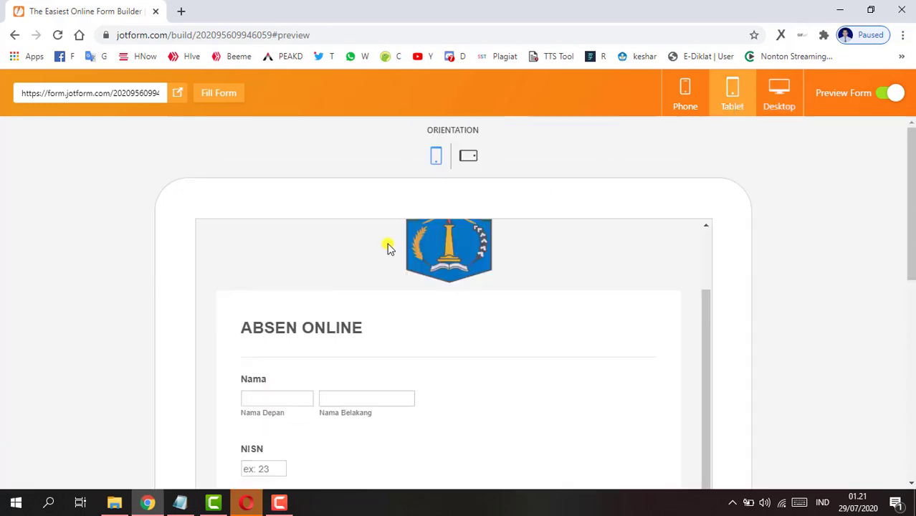
{"action": "scroll", "coordinate": [436, 290], "scroll_direction": "down", "scroll_amount": 1}
{"action": "scroll", "coordinate": [871, 303], "scroll_direction": "down", "scroll_amount": 1}
{"action": "scroll", "coordinate": [813, 343], "scroll_direction": "down", "scroll_amount": 5}
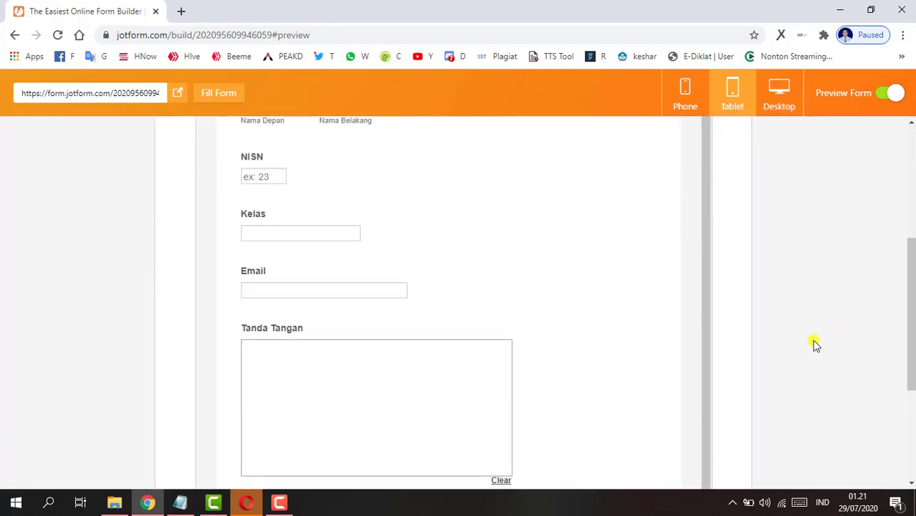
{"action": "scroll", "coordinate": [799, 350], "scroll_direction": "up", "scroll_amount": 1}
{"action": "scroll", "coordinate": [621, 362], "scroll_direction": "up", "scroll_amount": 3}
{"action": "scroll", "coordinate": [619, 363], "scroll_direction": "up", "scroll_amount": 1}
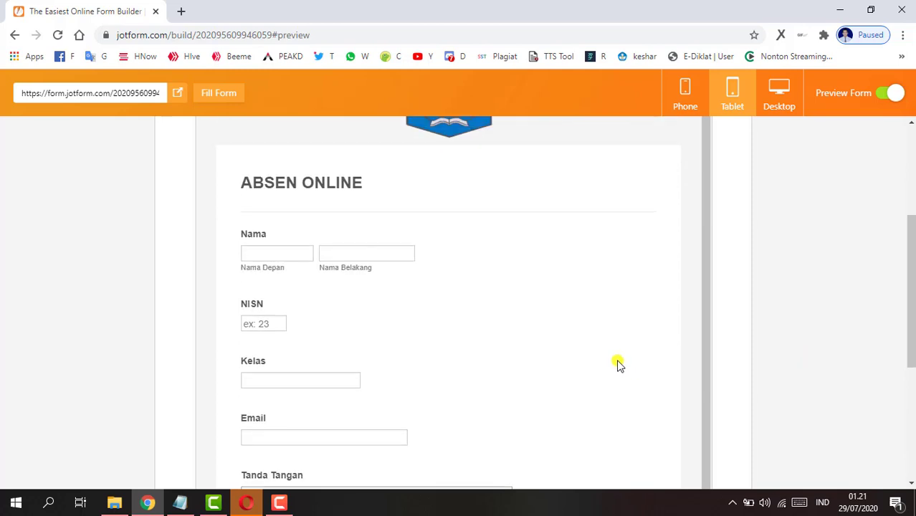
{"action": "scroll", "coordinate": [579, 357], "scroll_direction": "up", "scroll_amount": 3}
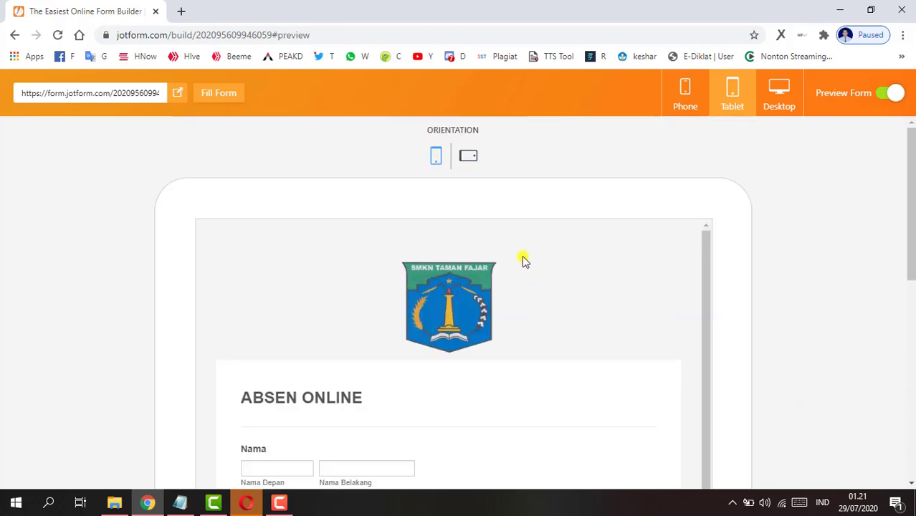
{"action": "left_click", "coordinate": [466, 159]}
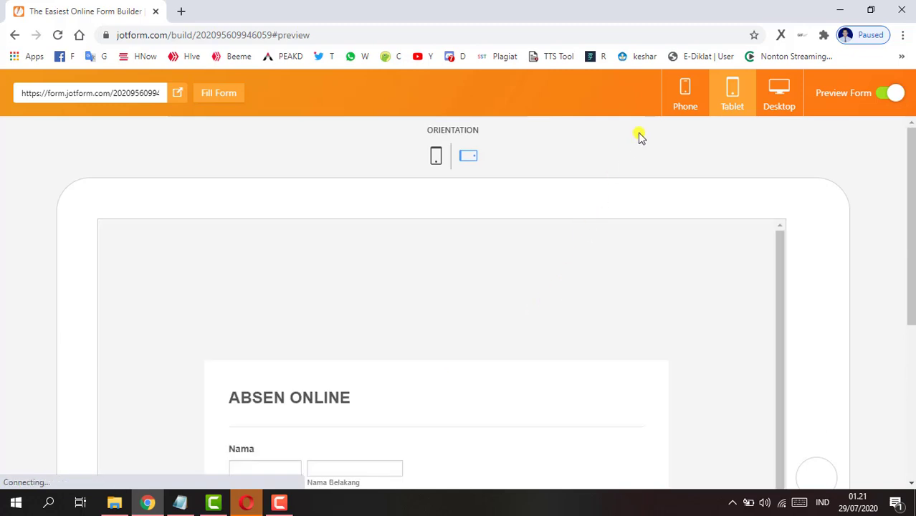
- Preview the form on a phone and rotate it to landscape
{"action": "left_click", "coordinate": [684, 111]}
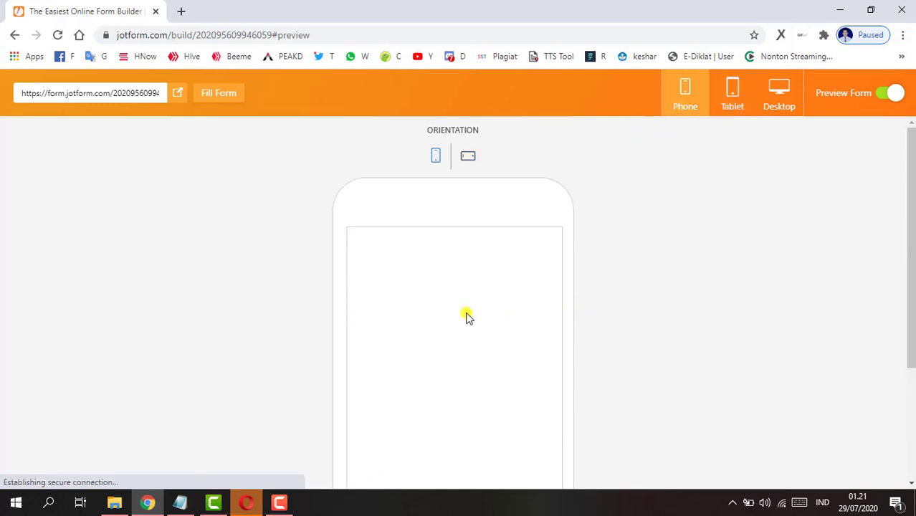
{"action": "scroll", "coordinate": [505, 343], "scroll_direction": "down", "scroll_amount": 2}
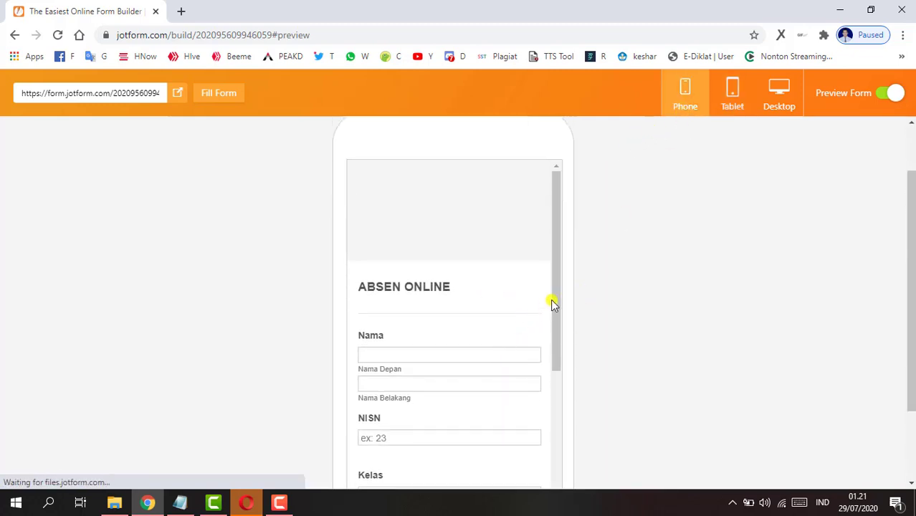
{"action": "left_click_drag", "start_coordinate": [550, 298], "coordinate": [564, 229]}
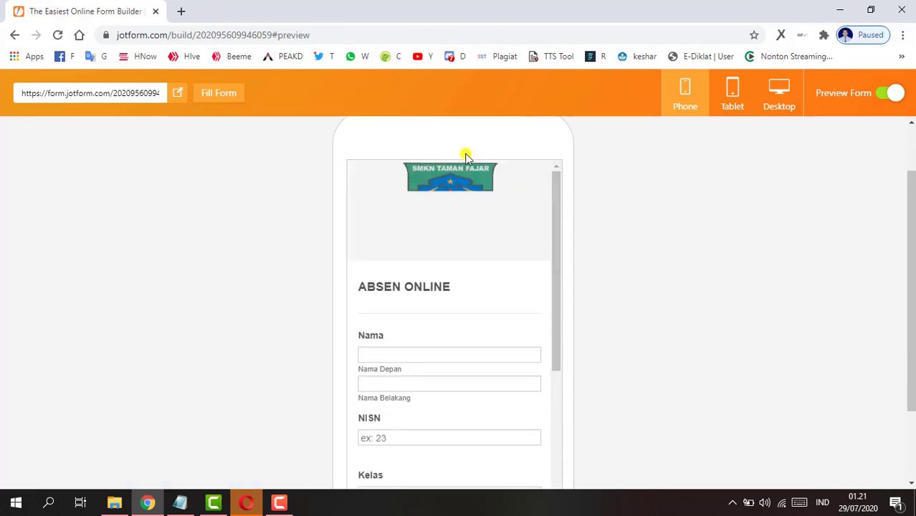
{"action": "scroll", "coordinate": [633, 184], "scroll_direction": "up", "scroll_amount": 1}
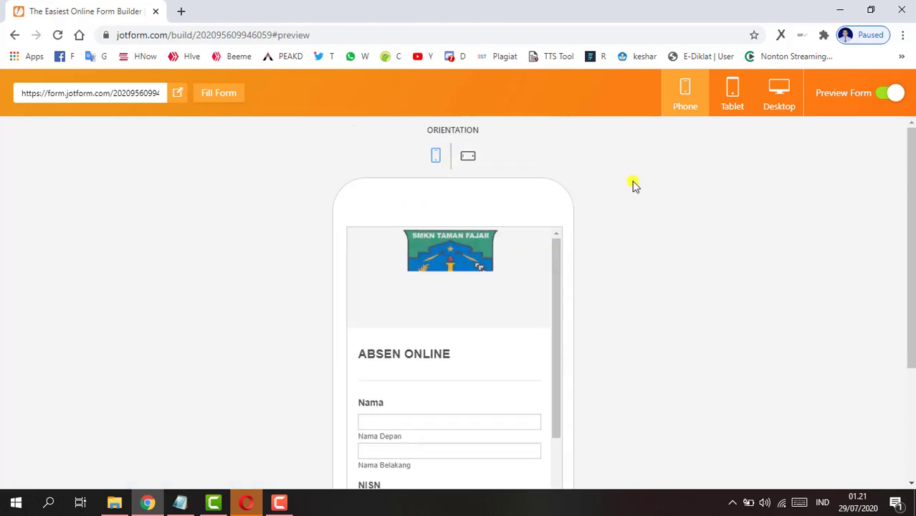
{"action": "left_click", "coordinate": [463, 164]}
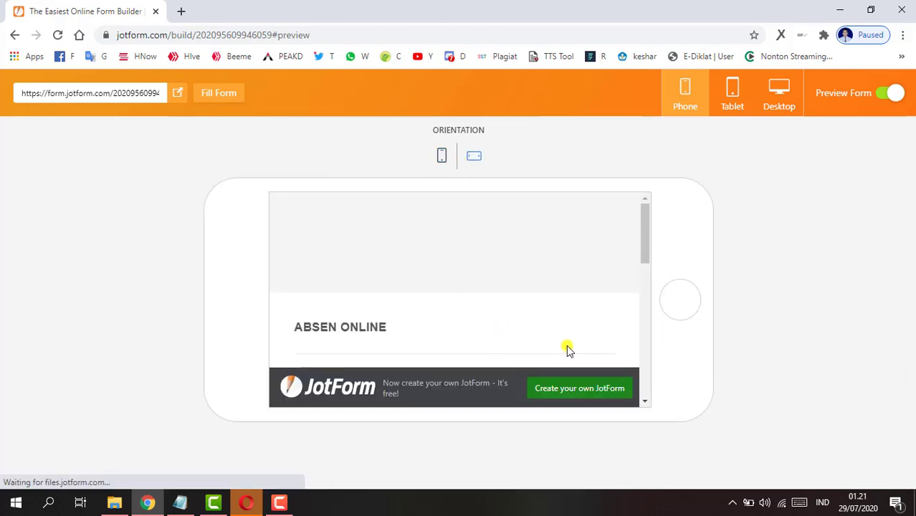
{"action": "mouse_move", "coordinate": [644, 242]}
{"action": "left_mouse_down"}
{"action": "mouse_move", "coordinate": [644, 388]}
{"action": "mouse_move", "coordinate": [635, 221]}
{"action": "left_mouse_up"}
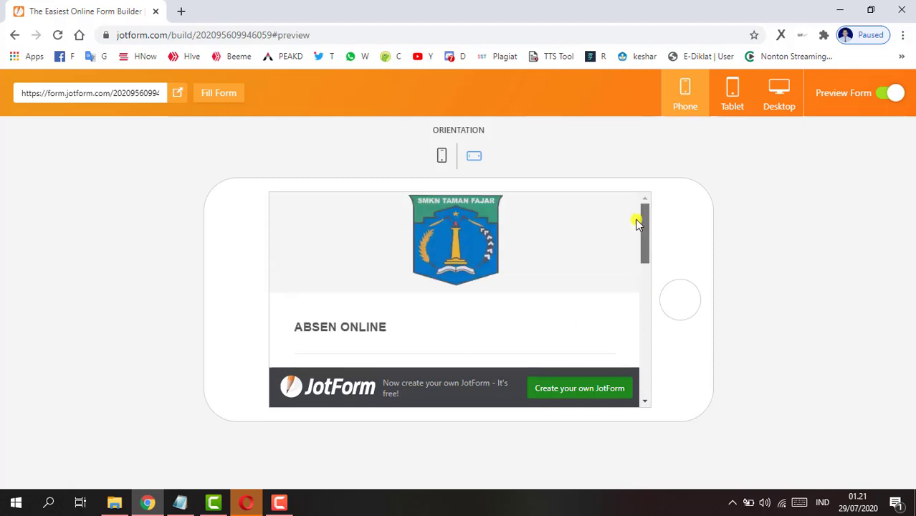
- Change the Thank You Page heading to "Terima Kasih!"
{"action": "left_click", "coordinate": [888, 94]}
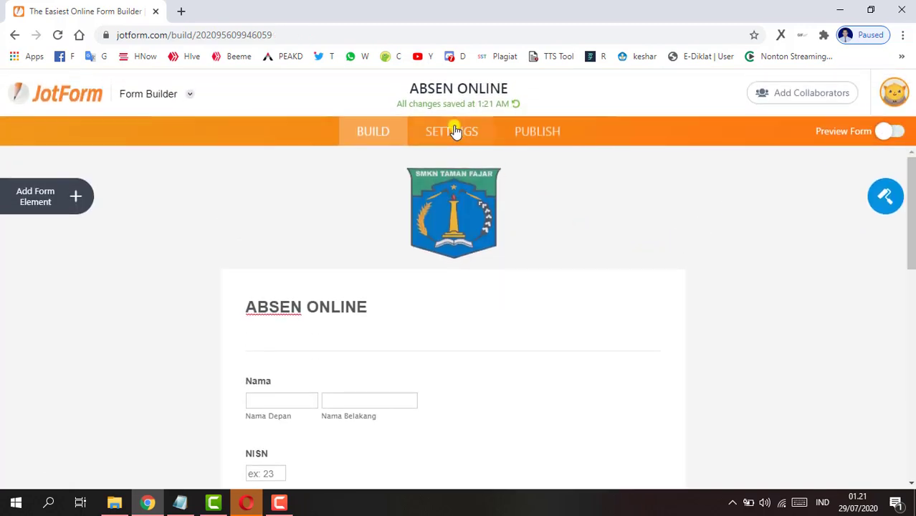
{"action": "left_click", "coordinate": [465, 135]}
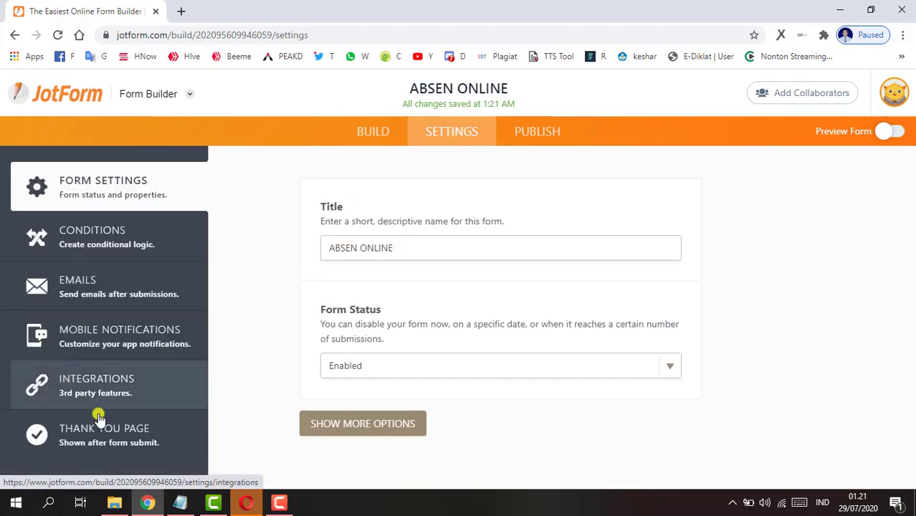
{"action": "left_click", "coordinate": [107, 439]}
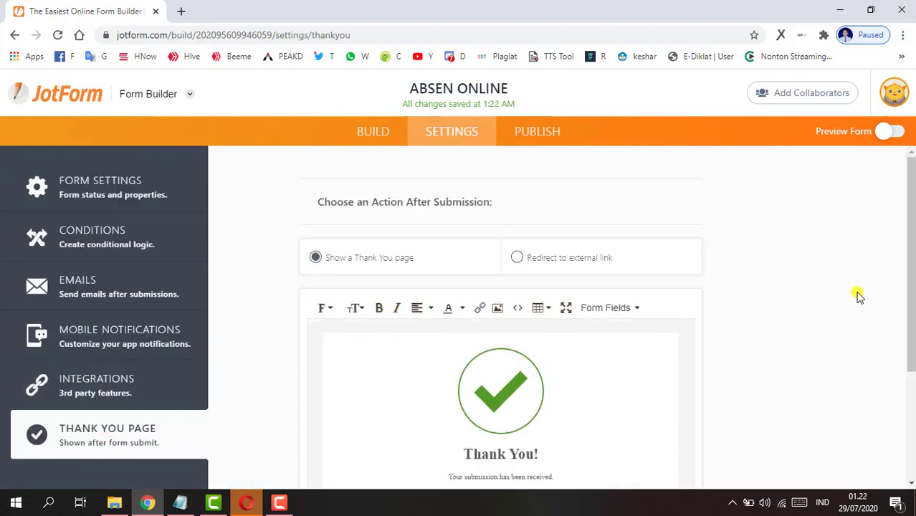
{"action": "scroll", "coordinate": [630, 363], "scroll_direction": "down", "scroll_amount": 2}
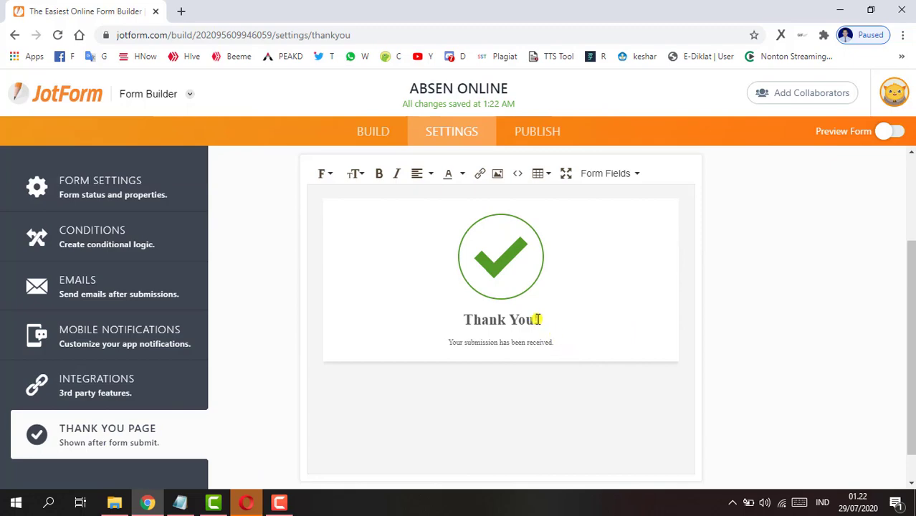
{"action": "left_click_drag", "start_coordinate": [538, 319], "coordinate": [462, 320]}
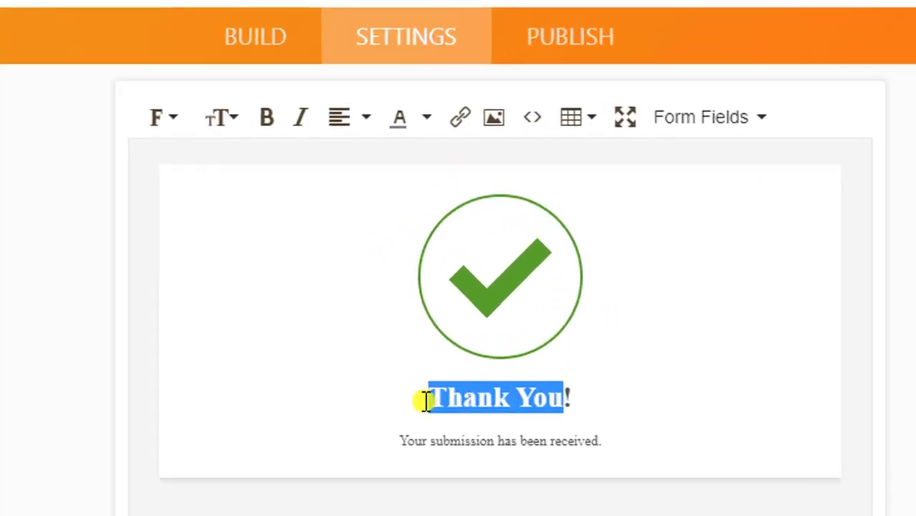
{"action": "type", "text": "Terima Ka"}
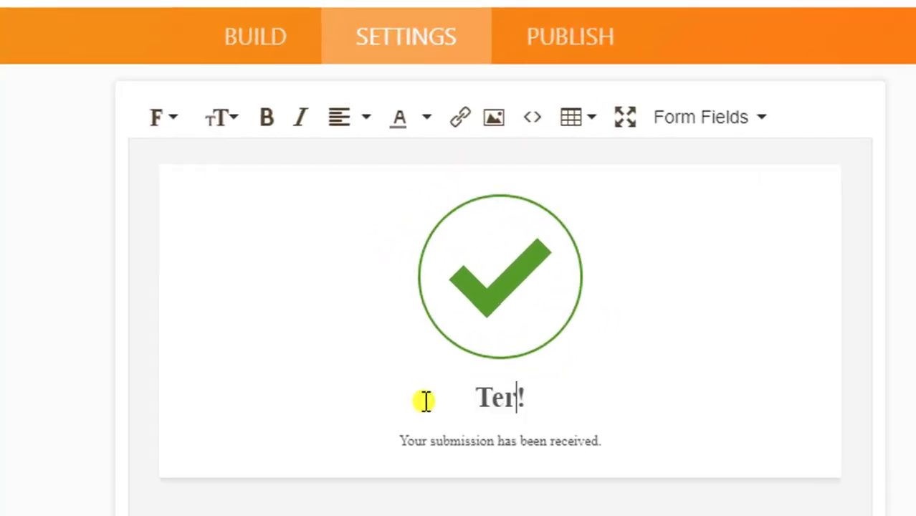
{"action": "type", "text": "s"}
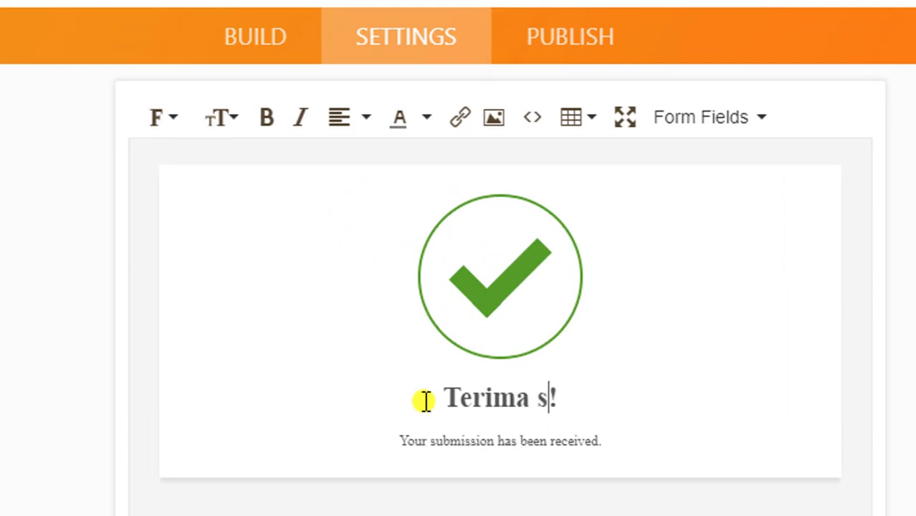
{"action": "key", "text": "BackSpace"}
{"action": "type", "text": "Kasih"}
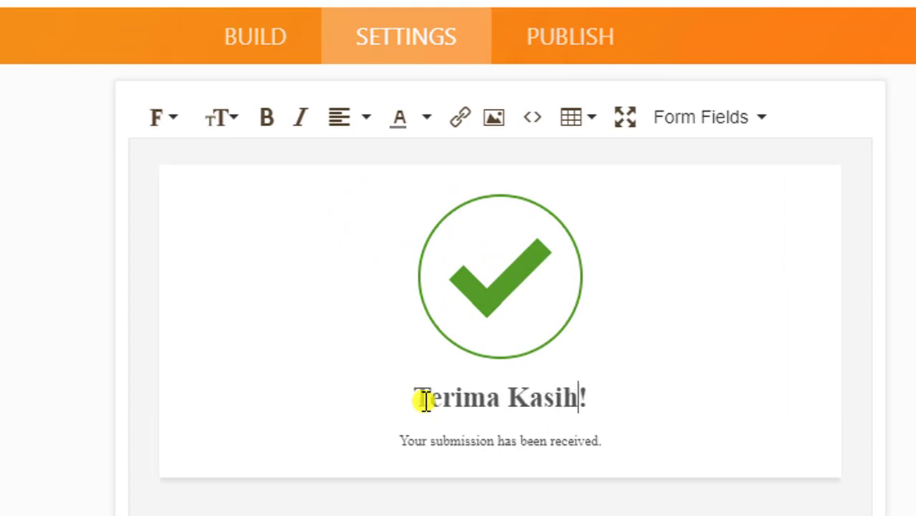
- Replace the default submission message with "telah mengisi absen ini."
{"action": "key", "text": "BackSpace"}
{"action": "key", "text": "BackSpace"}
{"action": "key", "text": "BackSpace"}
{"action": "key", "text": "BackSpace"}
{"action": "key", "text": "BackSpace"}
{"action": "key", "text": "BackSpace"}
{"action": "key", "text": "BackSpace"}
{"action": "key", "text": "BackSpace"}
{"action": "key", "text": "BackSpace"}
{"action": "key", "text": "BackSpace"}
{"action": "key", "text": "BackSpace"}
{"action": "key", "text": "BackSpace"}
{"action": "key", "text": "BackSpace"}
{"action": "key", "text": "BackSpace"}
{"action": "key", "text": "BackSpace"}
{"action": "key", "text": "BackSpace"}
{"action": "key", "text": "BackSpace"}
{"action": "key", "text": "BackSpace"}
{"action": "key", "text": "BackSpace"}
{"action": "key", "text": "BackSpace"}
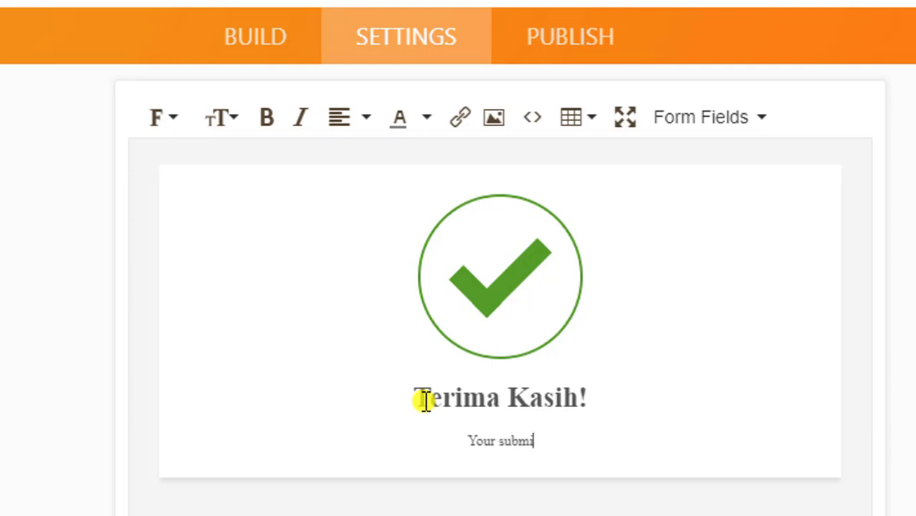
{"action": "key", "text": "ctrl+z"}
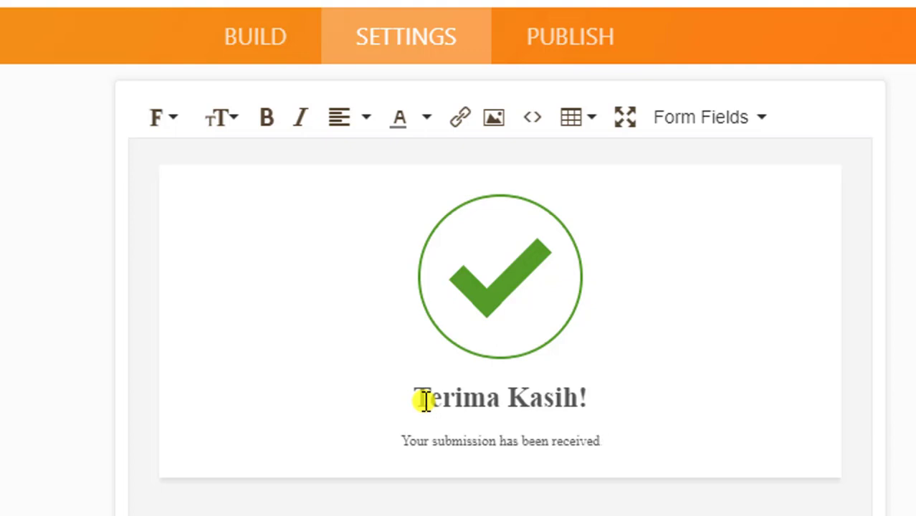
{"action": "key", "text": "BackSpace"}
{"action": "key", "text": "BackSpace"}
{"action": "key", "text": "BackSpace"}
{"action": "key", "text": "BackSpace"}
{"action": "key", "text": "BackSpace"}
{"action": "key", "text": "BackSpace"}
{"action": "key", "text": "BackSpace"}
{"action": "key", "text": "BackSpace"}
{"action": "key", "text": "BackSpace"}
{"action": "key", "text": "BackSpace"}
{"action": "key", "text": "BackSpace"}
{"action": "key", "text": "BackSpace"}
{"action": "key", "text": "BackSpace"}
{"action": "key", "text": "BackSpace"}
{"action": "key", "text": "BackSpace"}
{"action": "key", "text": "BackSpace"}
{"action": "key", "text": "BackSpace"}
{"action": "key", "text": "BackSpace"}
{"action": "key", "text": "BackSpace"}
{"action": "key", "text": "BackSpace"}
{"action": "key", "text": "BackSpace"}
{"action": "key", "text": "BackSpace"}
{"action": "key", "text": "BackSpace"}
{"action": "key", "text": "BackSpace"}
{"action": "key", "text": "BackSpace"}
{"action": "key", "text": "BackSpace"}
{"action": "key", "text": "BackSpace"}
{"action": "key", "text": "BackSpace"}
{"action": "key", "text": "BackSpace"}
{"action": "key", "text": "BackSpace"}
{"action": "key", "text": "BackSpace"}
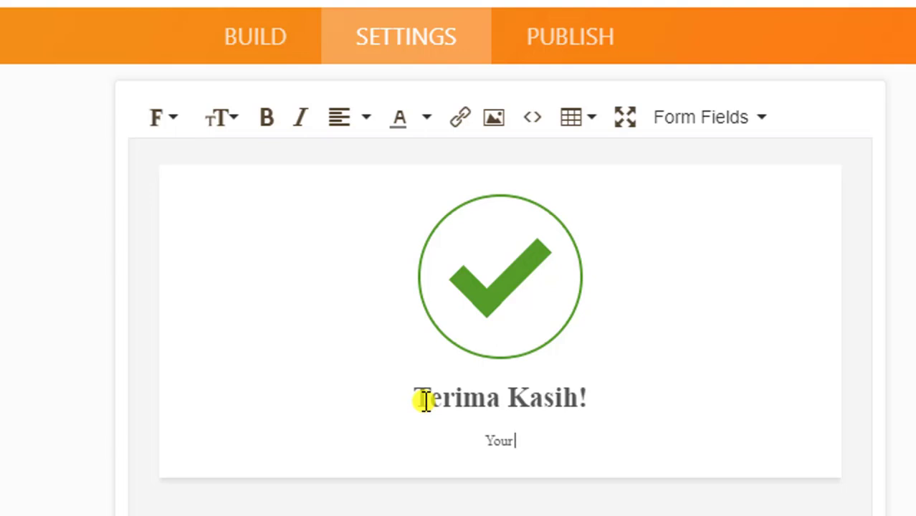
{"action": "type", "text": "e"}
{"action": "key", "text": "BackSpace"}
{"action": "type", "text": "elah mengisi ba"}
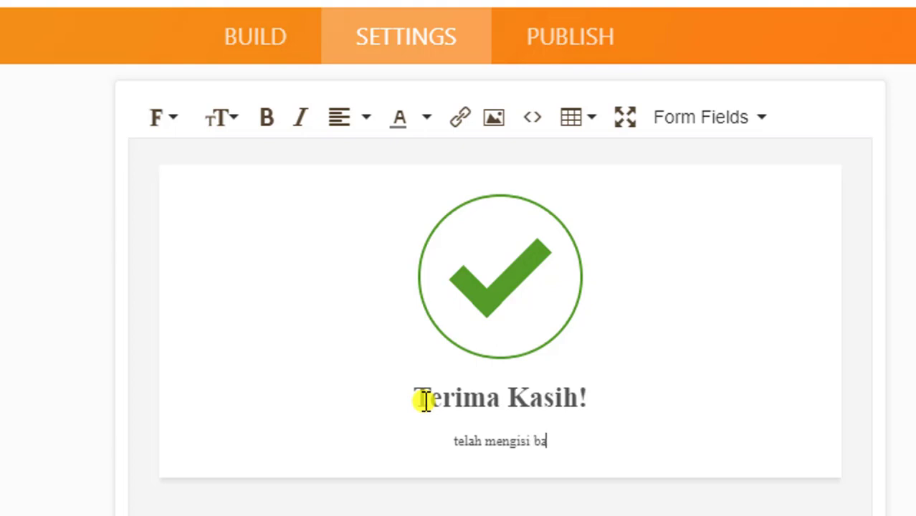
{"action": "key", "text": "BackSpace"}
{"action": "key", "text": "BackSpace"}
{"action": "type", "text": "ase"}
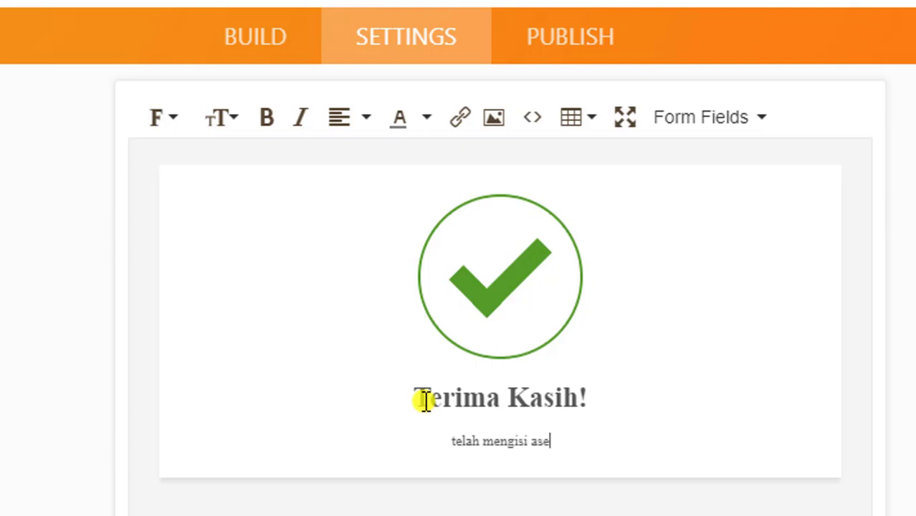
{"action": "key", "text": "BackSpace"}
{"action": "key", "text": "BackSpace"}
{"action": "type", "text": "bsen ini."}
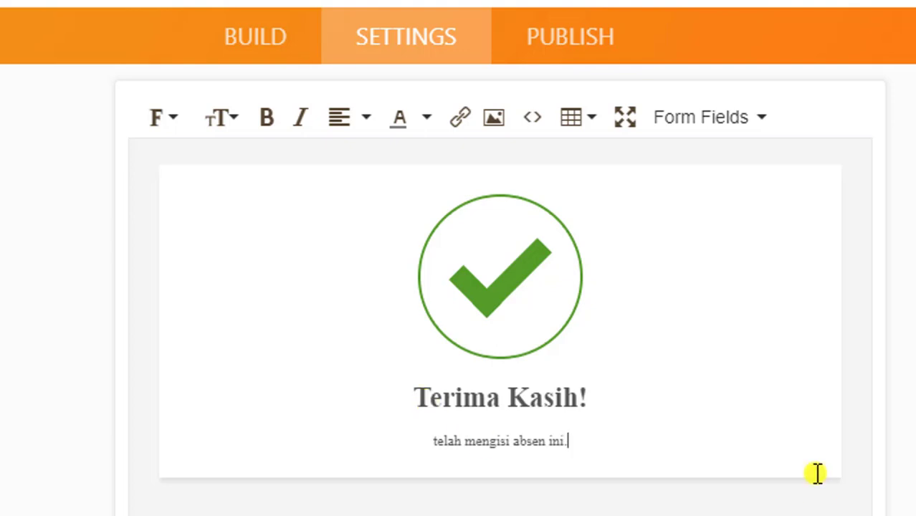
{"action": "scroll", "coordinate": [788, 430], "scroll_direction": "up", "scroll_amount": 4}
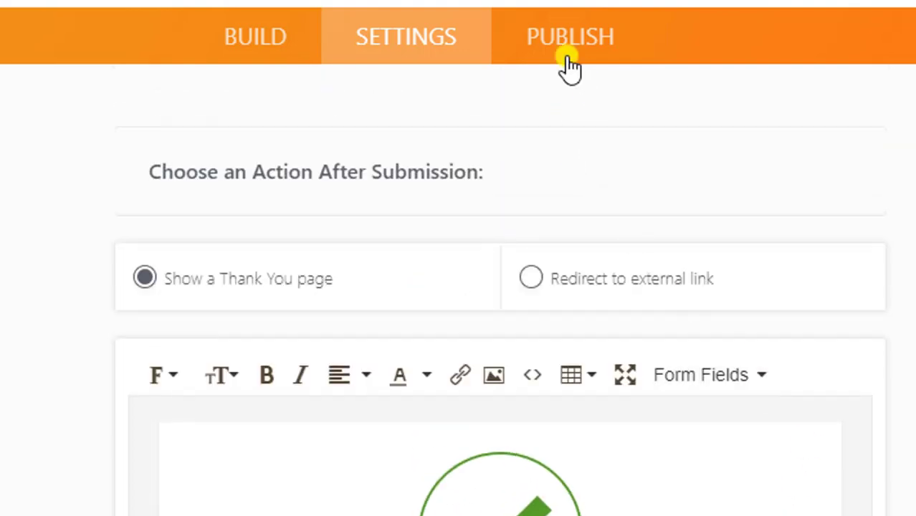
- Copy the form link from Publish and browse the third-party Platforms tiles
{"action": "left_click", "coordinate": [558, 37]}
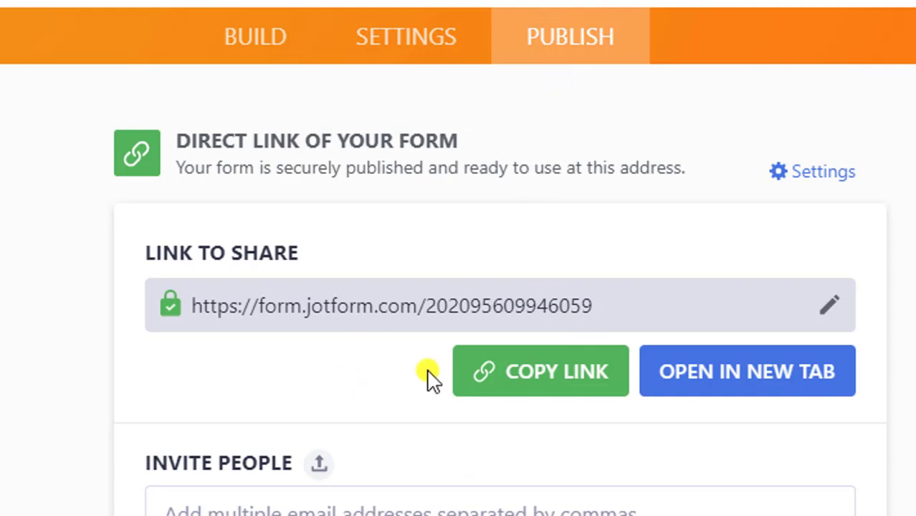
{"action": "left_click", "coordinate": [570, 380]}
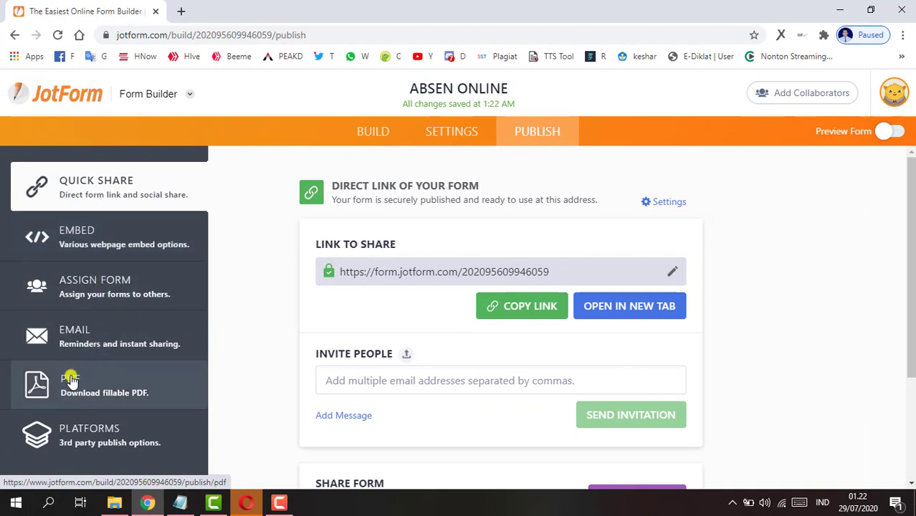
{"action": "left_click", "coordinate": [102, 427]}
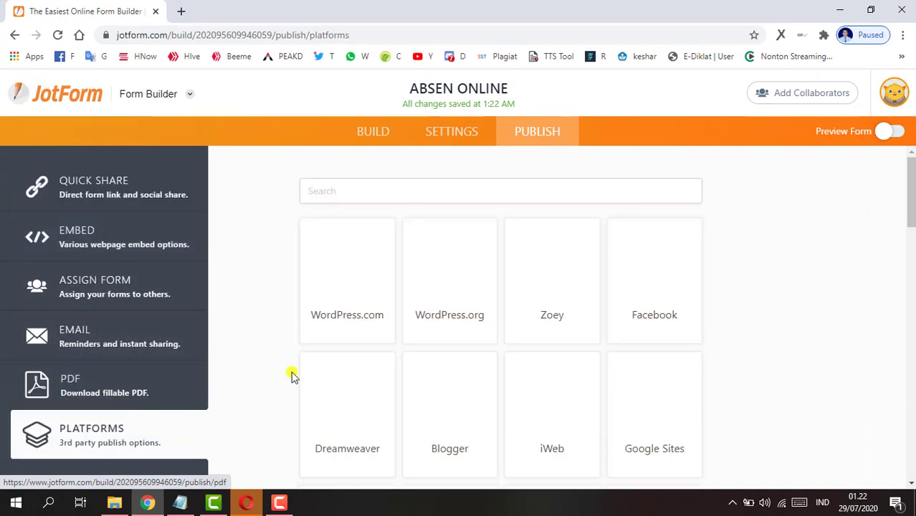
{"action": "scroll", "coordinate": [801, 278], "scroll_direction": "down", "scroll_amount": 1}
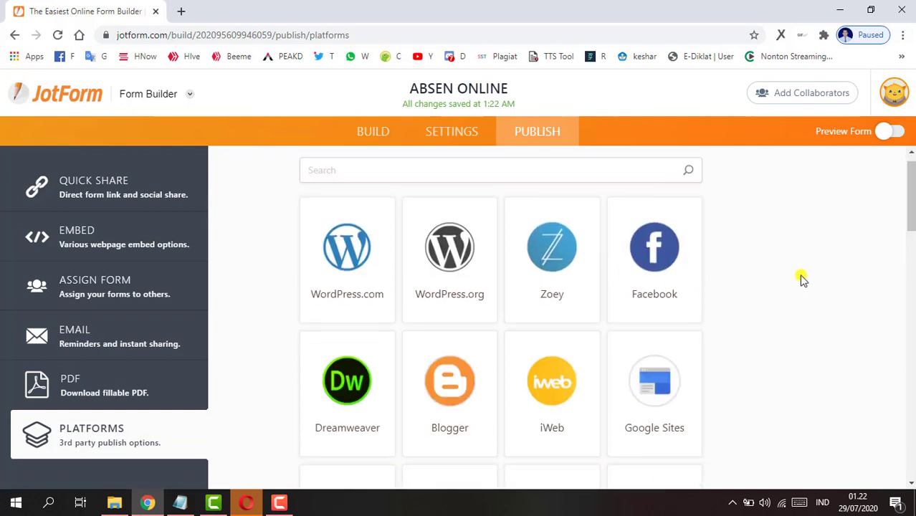
{"action": "scroll", "coordinate": [801, 278], "scroll_direction": "down", "scroll_amount": 5}
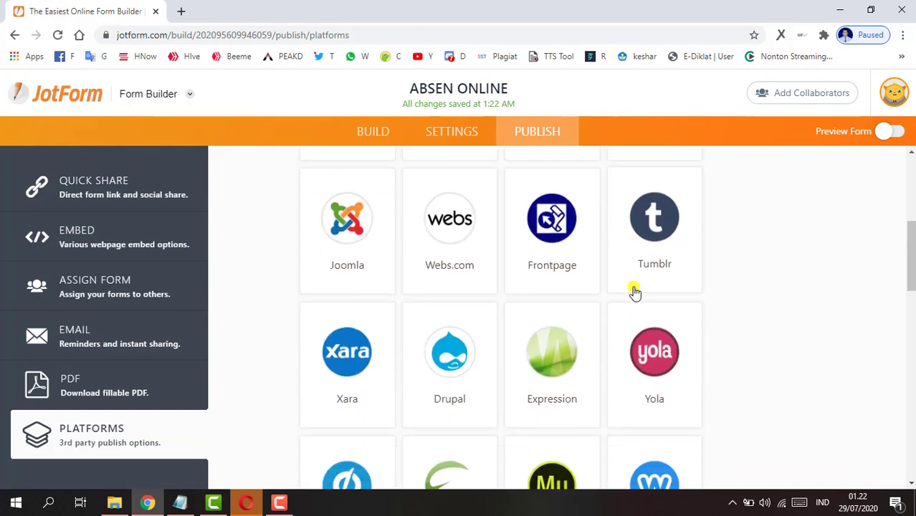
{"action": "scroll", "coordinate": [634, 292], "scroll_direction": "down", "scroll_amount": 3}
{"action": "scroll", "coordinate": [633, 292], "scroll_direction": "down", "scroll_amount": 1}
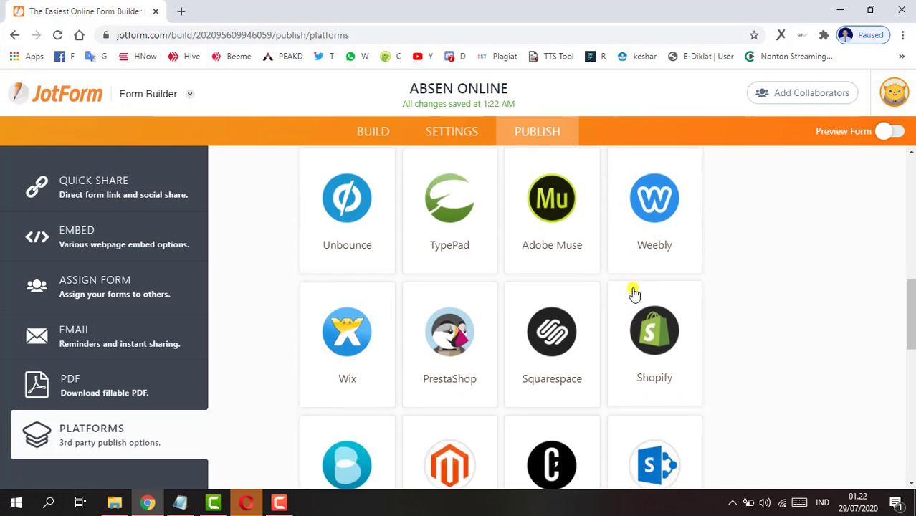
{"action": "scroll", "coordinate": [633, 292], "scroll_direction": "down", "scroll_amount": 2}
{"action": "scroll", "coordinate": [630, 294], "scroll_direction": "down", "scroll_amount": 4}
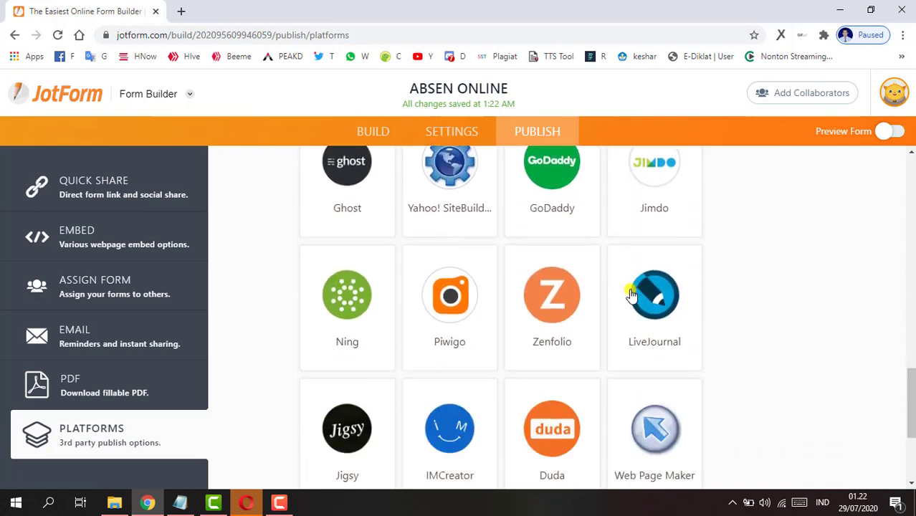
{"action": "scroll", "coordinate": [629, 295], "scroll_direction": "down", "scroll_amount": 2}
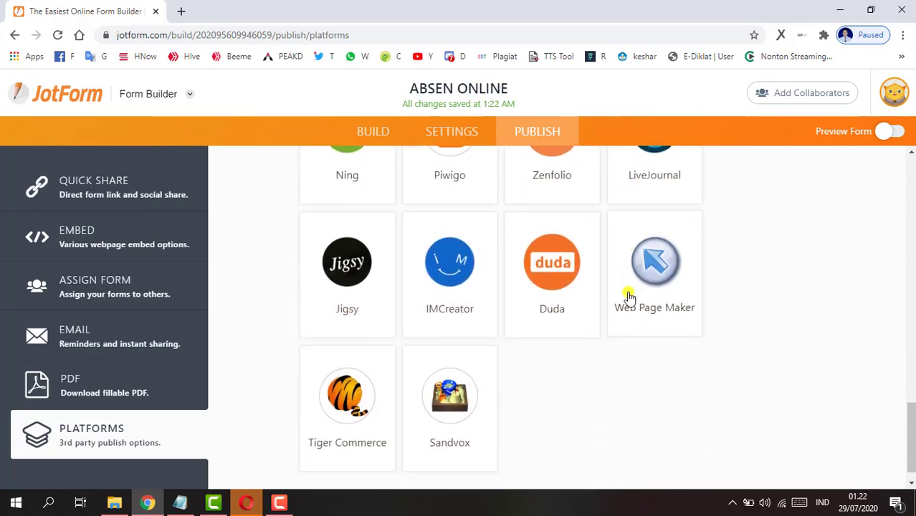
{"action": "scroll", "coordinate": [629, 297], "scroll_direction": "up", "scroll_amount": 10}
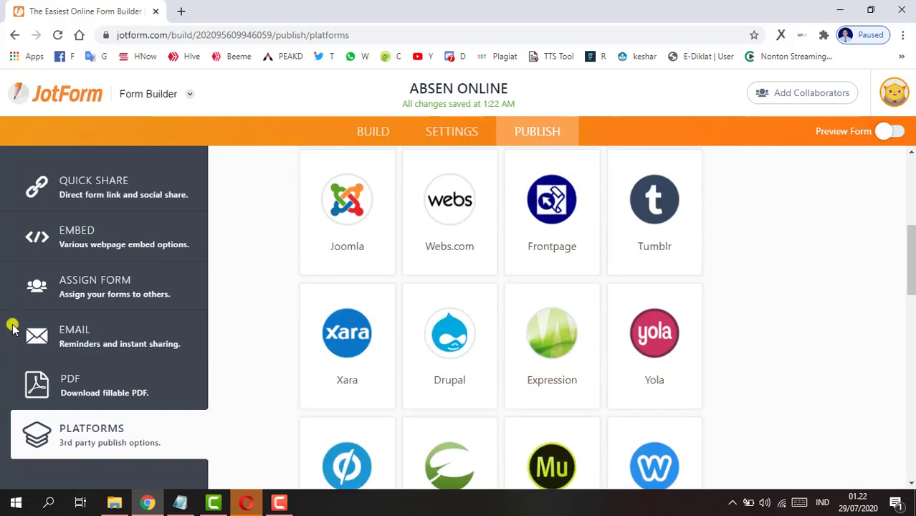
- Copy the direct form link from Quick Share and switch to the Opera browser
{"action": "left_click", "coordinate": [86, 197]}
{"action": "scroll", "coordinate": [645, 290], "scroll_direction": "up", "scroll_amount": 2}
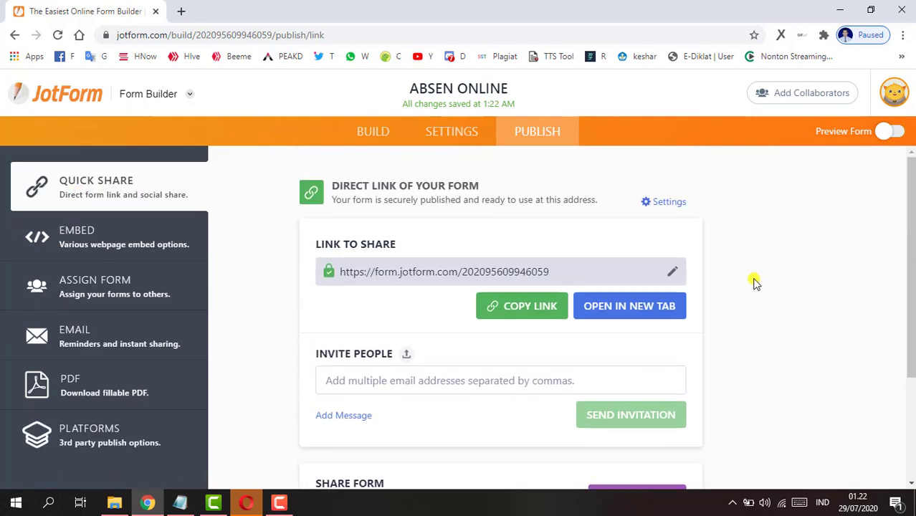
{"action": "left_click", "coordinate": [525, 313]}
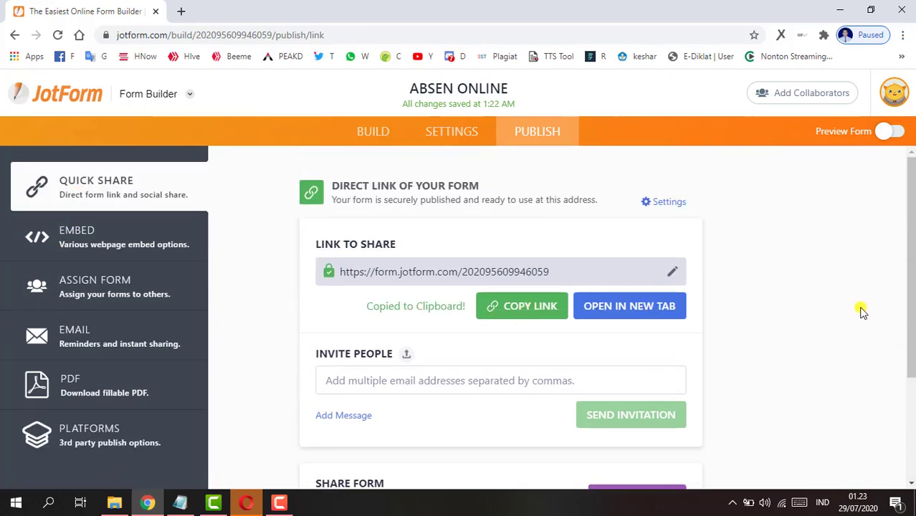
{"action": "scroll", "coordinate": [817, 320], "scroll_direction": "down", "scroll_amount": 2}
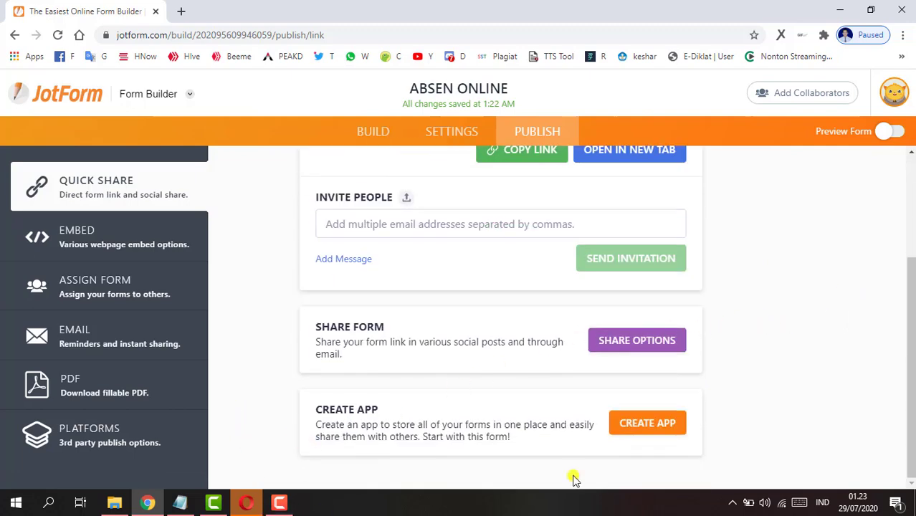
{"action": "scroll", "coordinate": [239, 387], "scroll_direction": "up", "scroll_amount": 2}
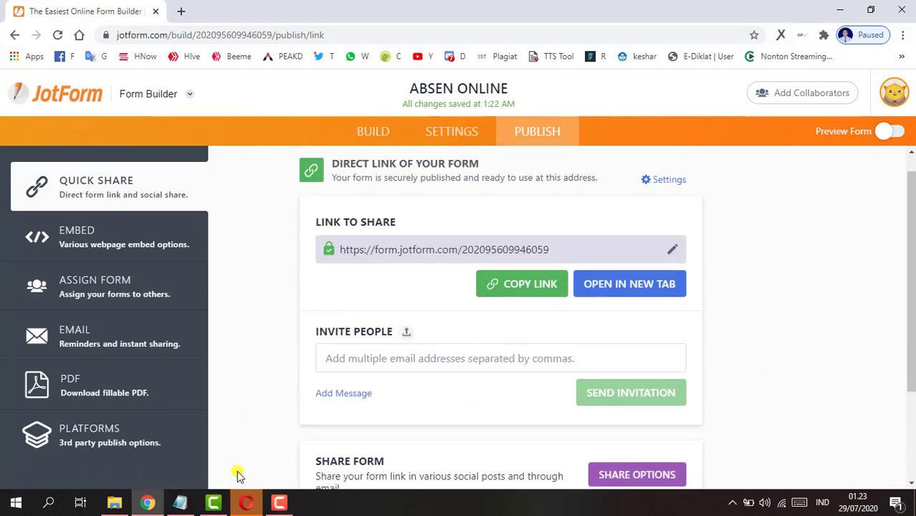
{"action": "left_click", "coordinate": [246, 502]}
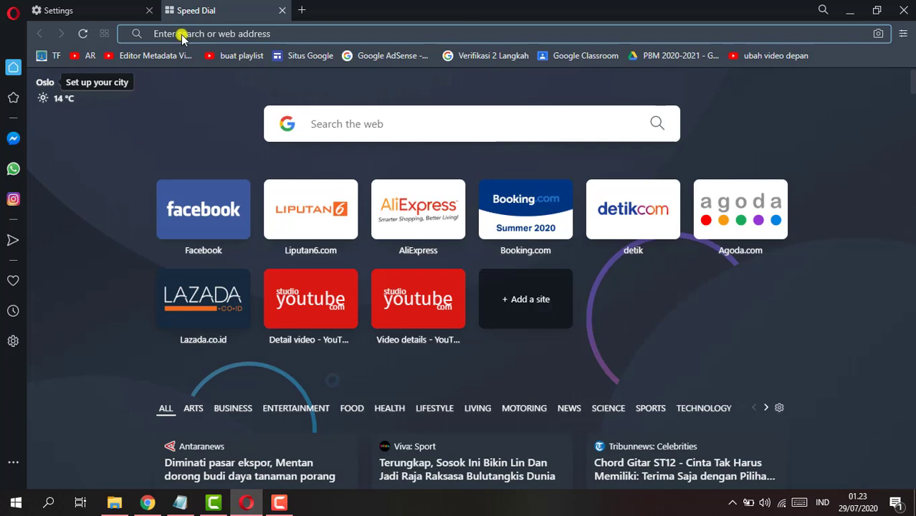
- Load the published ABSEN ONLINE form in Opera from the copied link
{"action": "left_click", "coordinate": [180, 33]}
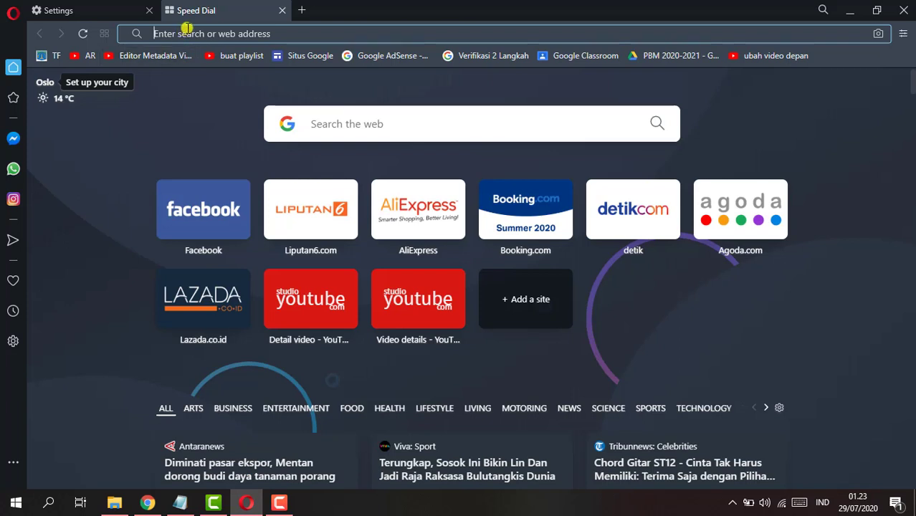
{"action": "key", "text": "ctrl+v"}
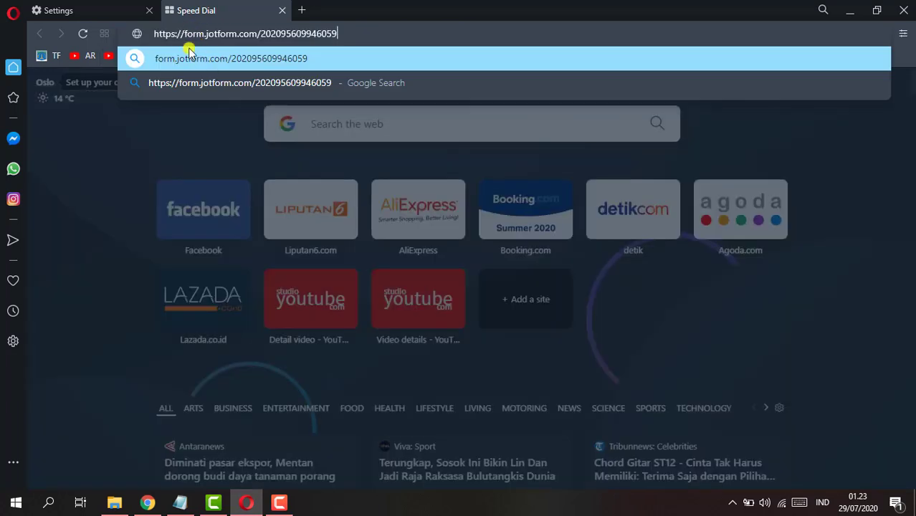
{"action": "key", "text": "Escape"}
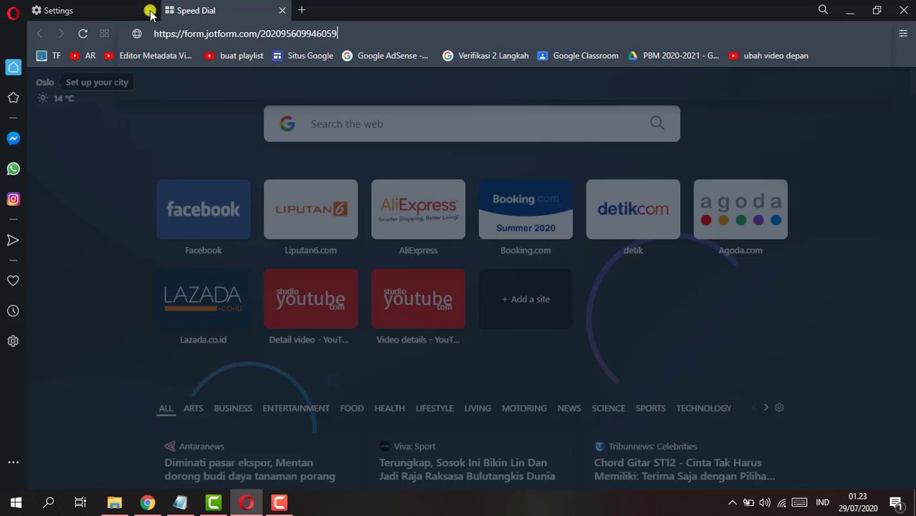
{"action": "key", "text": "Return"}
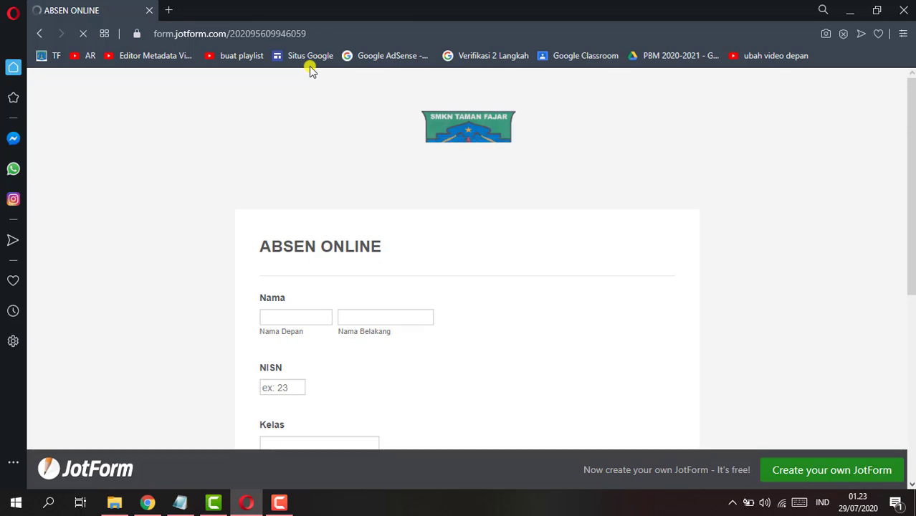
- Fill in the test student's first name, NISN, class XII FA and e-mail address
{"action": "scroll", "coordinate": [291, 215], "scroll_direction": "down", "scroll_amount": 3}
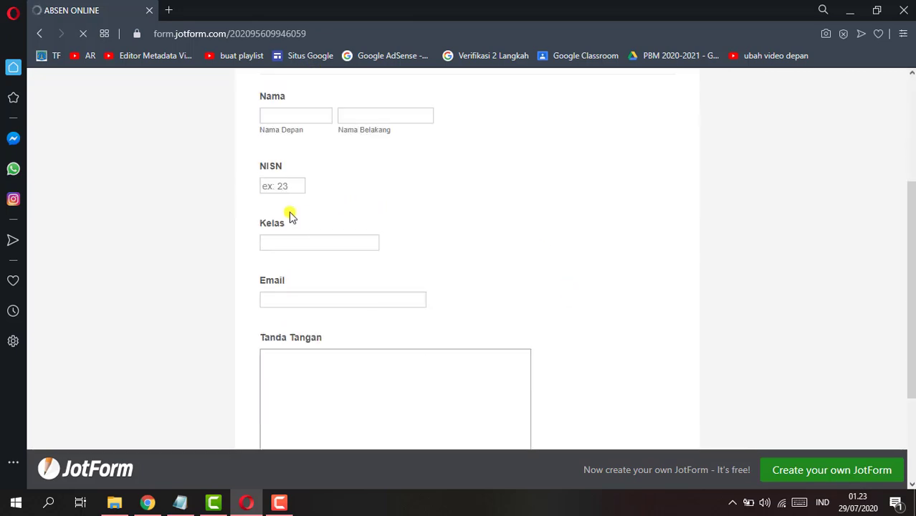
{"action": "left_click", "coordinate": [285, 113]}
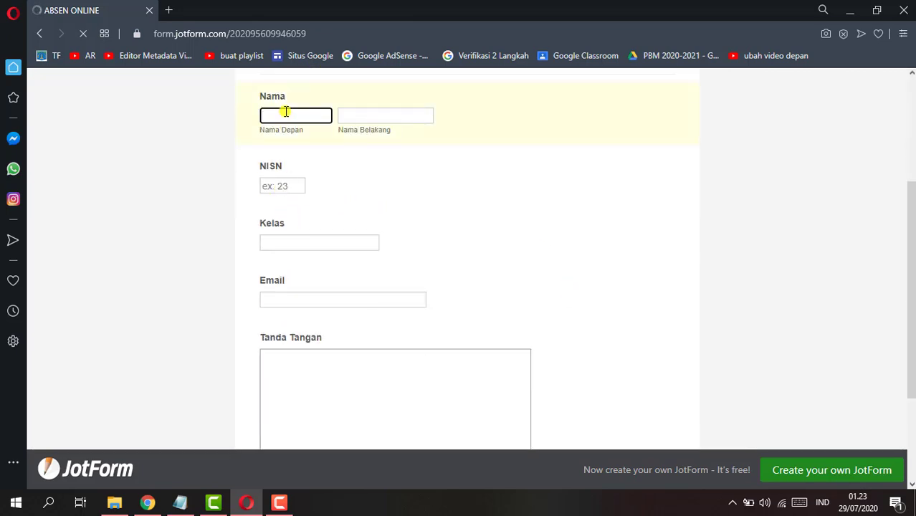
{"action": "type", "text": "Azw"}
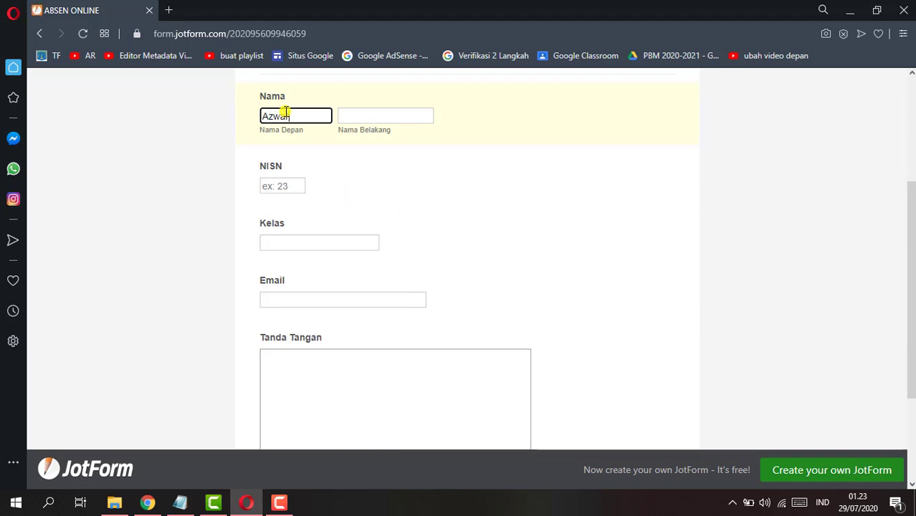
{"action": "type", "text": "ar"}
{"action": "key", "text": "Tab"}
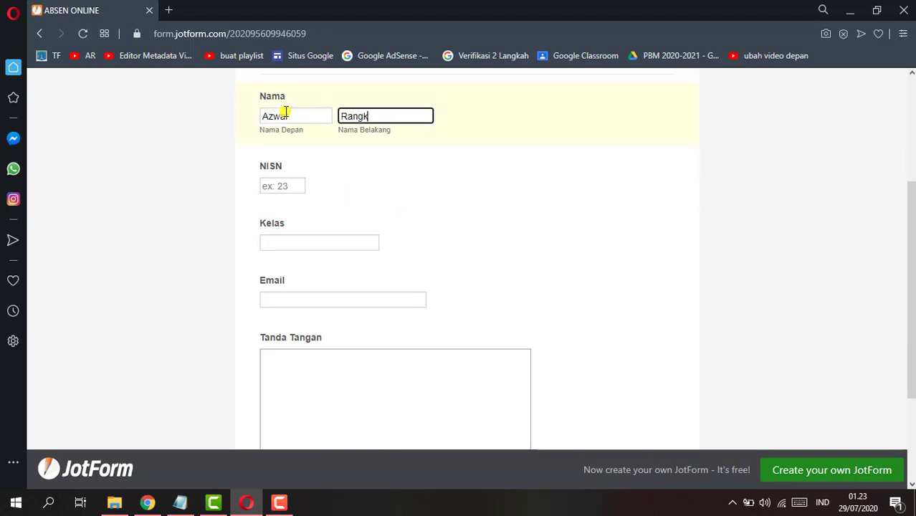
{"action": "key", "text": "Tab"}
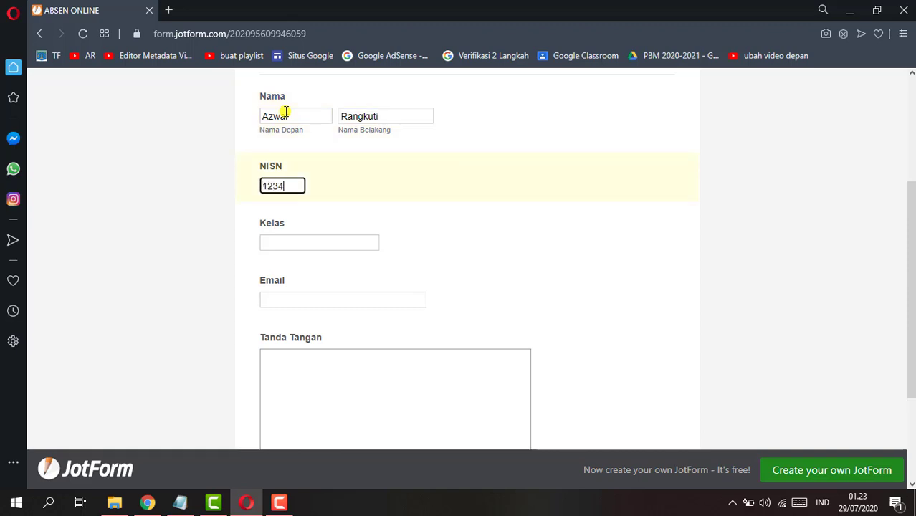
{"action": "type", "text": "12345678"}
{"action": "left_click", "coordinate": [295, 243]}
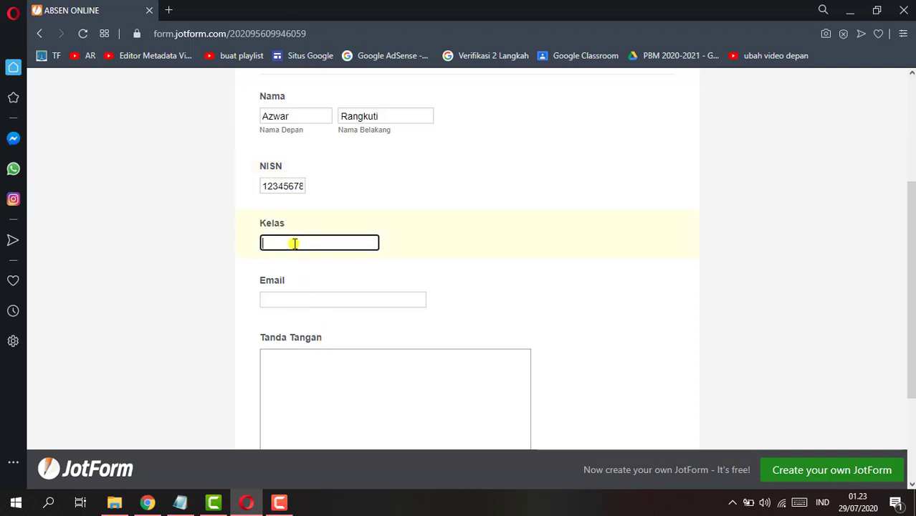
{"action": "type", "text": "X"}
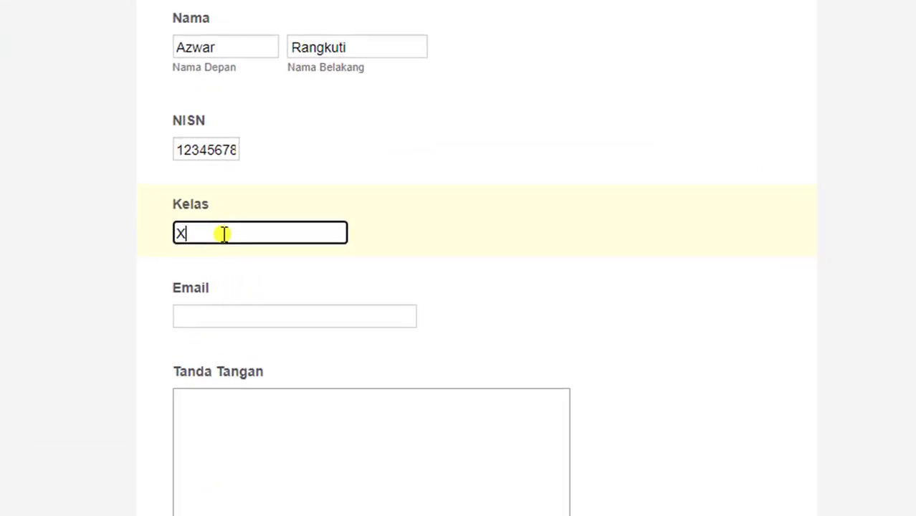
{"action": "type", "text": "II FA"}
{"action": "key", "text": "Tab"}
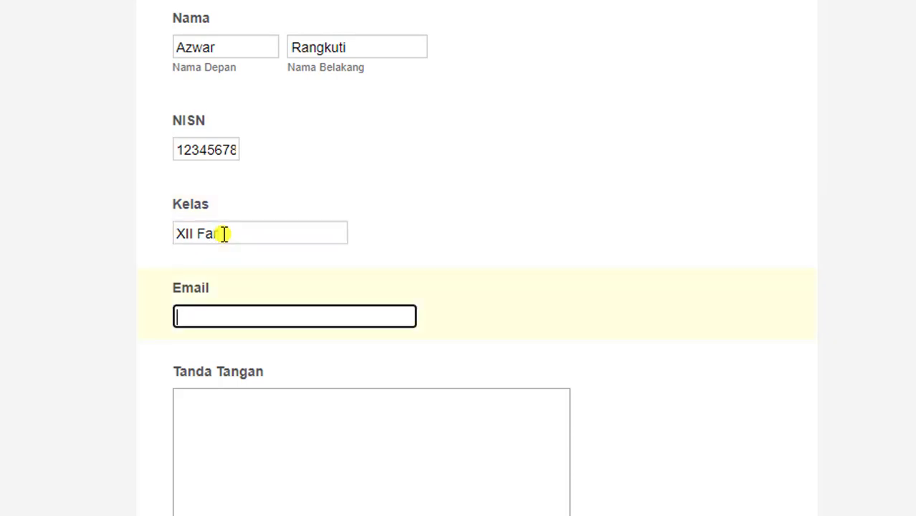
{"action": "type", "text": "jran"}
{"action": "key", "text": "BackSpace"}
{"action": "key", "text": "BackSpace"}
{"action": "key", "text": "BackSpace"}
{"action": "key", "text": "BackSpace"}
{"action": "key", "text": "BackSpace"}
{"action": "key", "text": "BackSpace"}
{"action": "key", "text": "BackSpace"}
{"action": "key", "text": "BackSpace"}
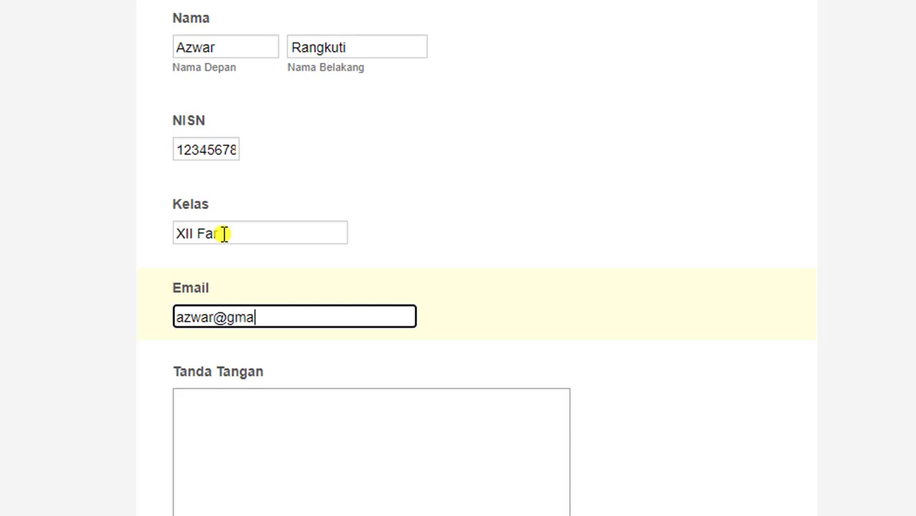
{"action": "key", "text": "Tab"}
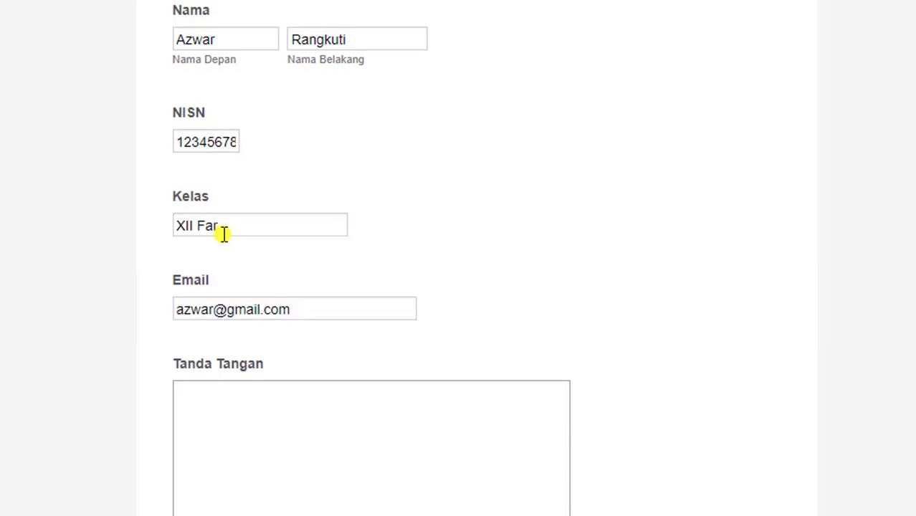
{"action": "scroll", "coordinate": [860, 269], "scroll_direction": "down", "scroll_amount": 3}
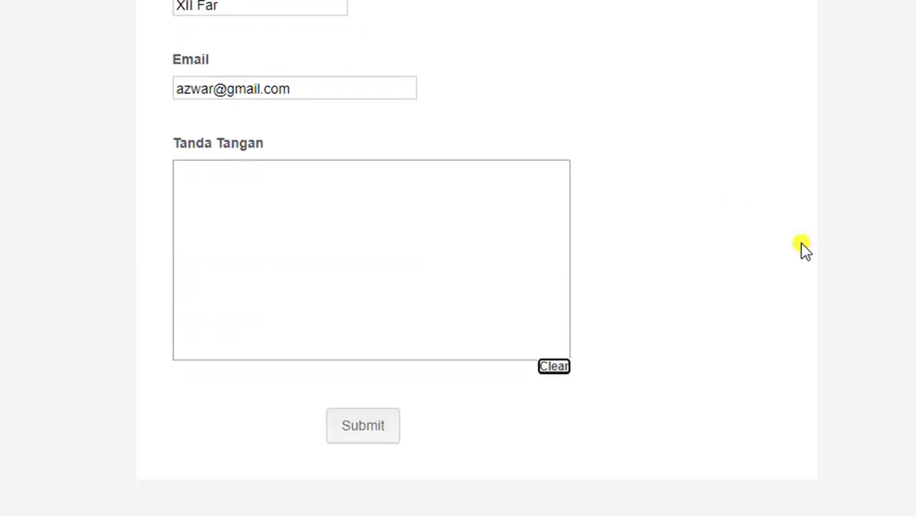
- Draw a handwritten signature with an underline flourish in the Tanda Tangan field
{"action": "left_click_drag", "start_coordinate": [305, 171], "coordinate": [218, 295]}
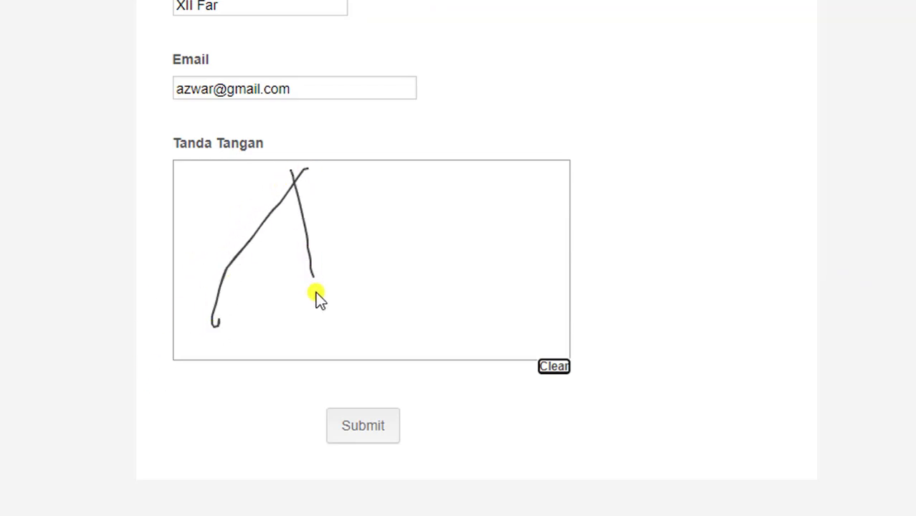
{"action": "mouse_move", "coordinate": [315, 292]}
{"action": "left_mouse_down"}
{"action": "mouse_move", "coordinate": [208, 253]}
{"action": "mouse_move", "coordinate": [361, 273]}
{"action": "left_mouse_up"}
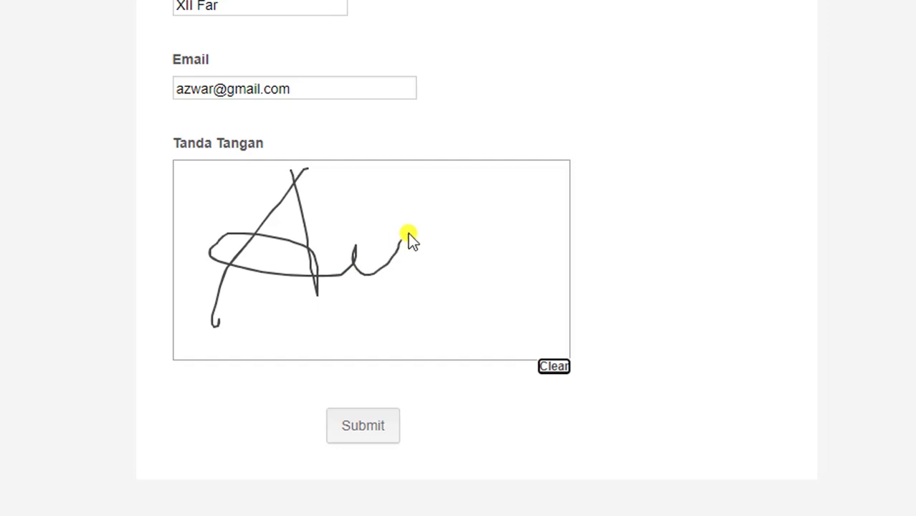
{"action": "mouse_move", "coordinate": [415, 207]}
{"action": "left_mouse_down"}
{"action": "mouse_move", "coordinate": [437, 316]}
{"action": "mouse_move", "coordinate": [417, 213]}
{"action": "mouse_move", "coordinate": [447, 256]}
{"action": "mouse_move", "coordinate": [526, 278]}
{"action": "left_mouse_up"}
{"action": "left_click_drag", "start_coordinate": [529, 255], "coordinate": [541, 320]}
{"action": "left_click_drag", "start_coordinate": [329, 293], "coordinate": [455, 292]}
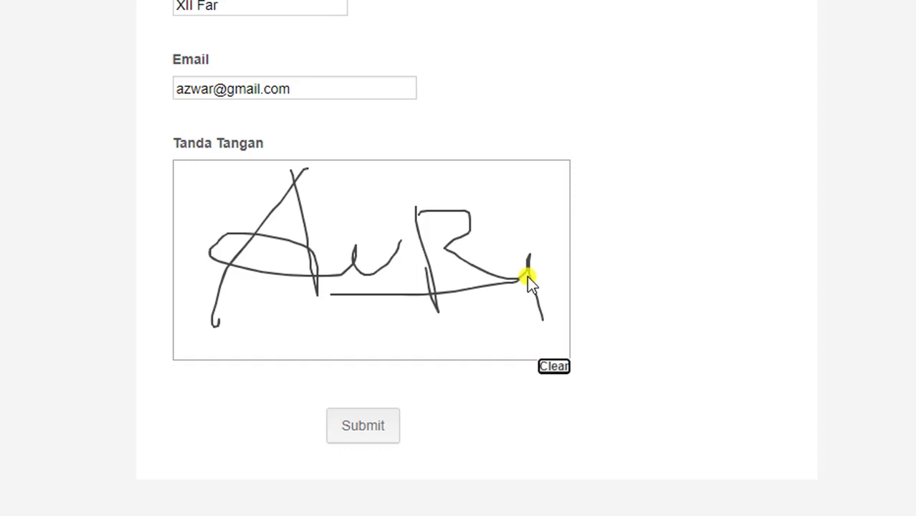
{"action": "scroll", "coordinate": [345, 215], "scroll_direction": "up", "scroll_amount": 7}
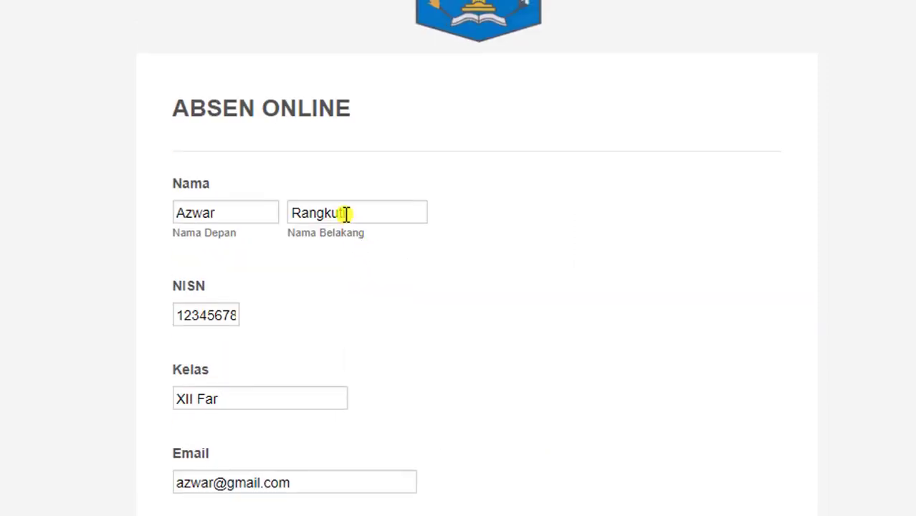
{"action": "scroll", "coordinate": [337, 208], "scroll_direction": "down", "scroll_amount": 7}
- Submit the test attendance entry, then switch back to JotForm's Publish page in Chrome
{"action": "left_click", "coordinate": [356, 430]}
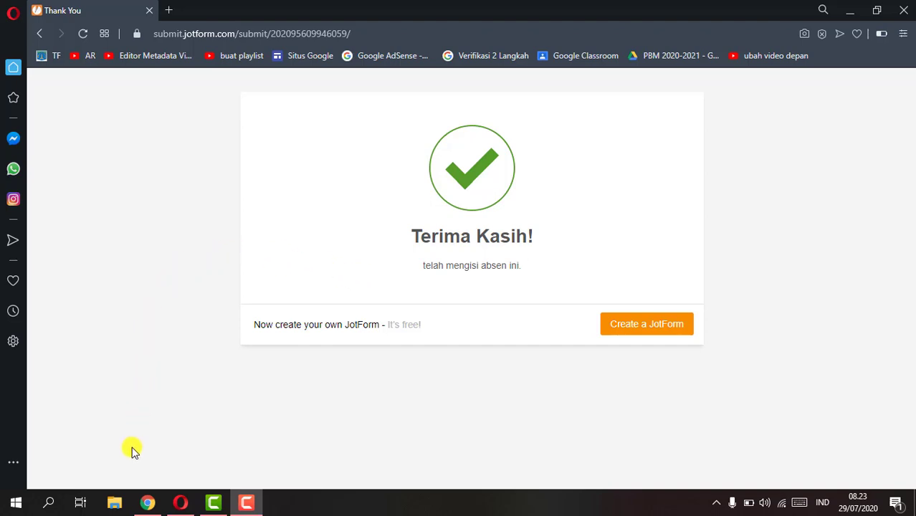
{"action": "left_click", "coordinate": [145, 501]}
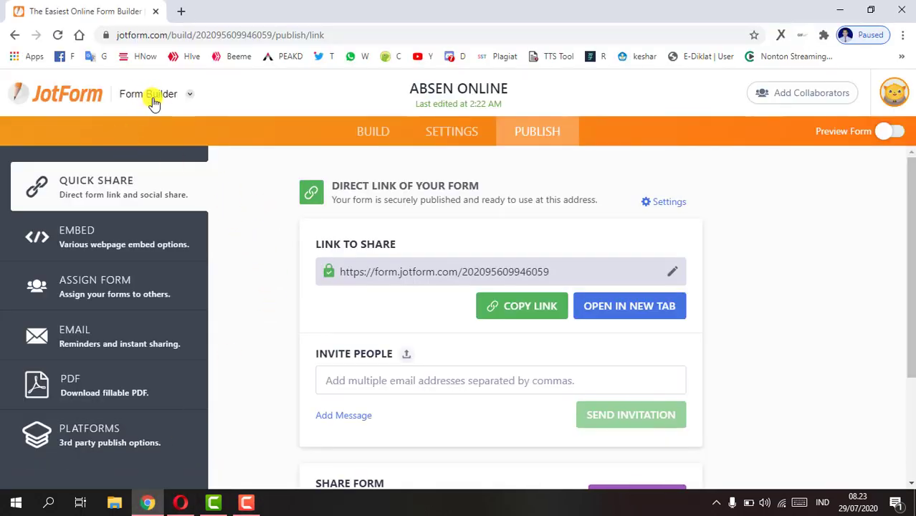
- Choose Submissions from the Form Builder dropdown for the ABSEN ONLINE form
{"action": "left_click", "coordinate": [192, 98]}
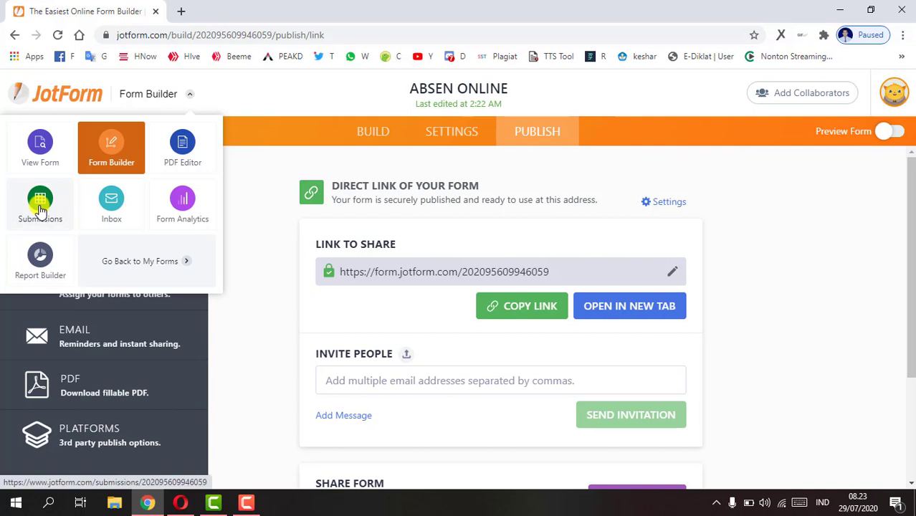
{"action": "left_click", "coordinate": [42, 210]}
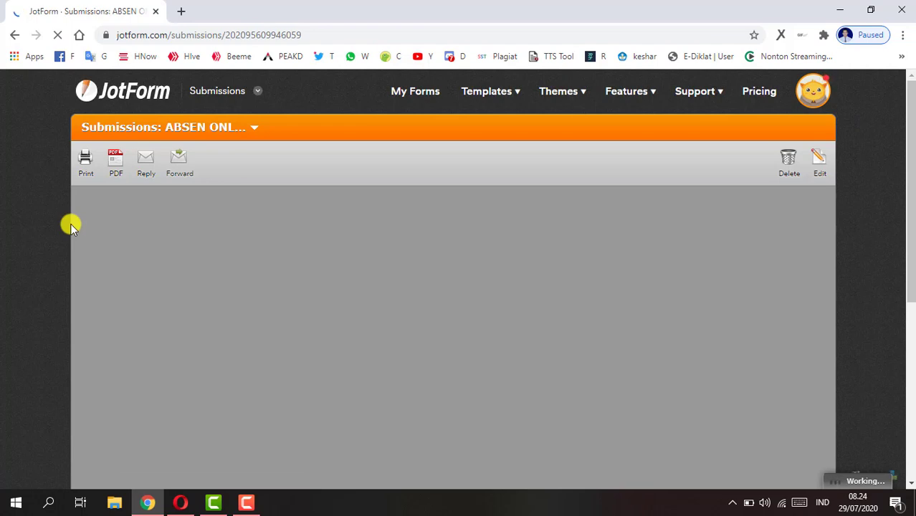
- Scroll through the test submission card to check its fields and drawn signature
{"action": "scroll", "coordinate": [250, 236], "scroll_direction": "down", "scroll_amount": 5}
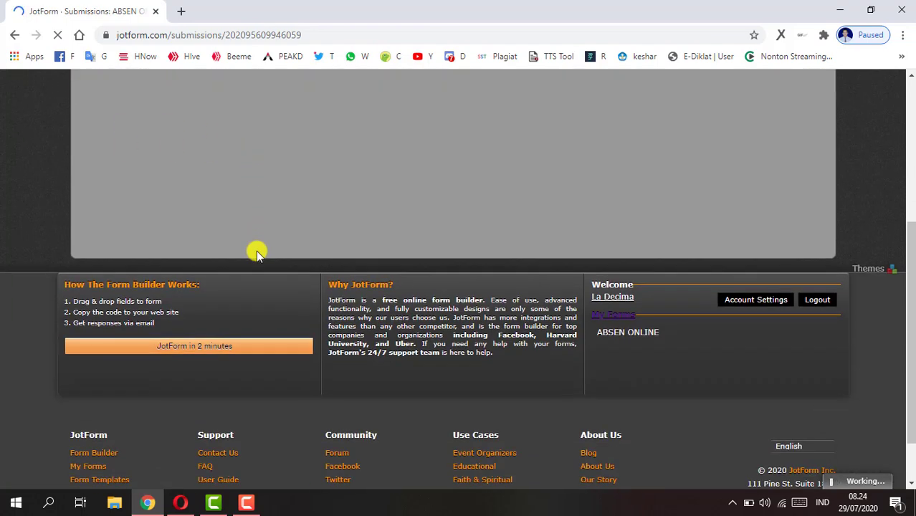
{"action": "scroll", "coordinate": [256, 250], "scroll_direction": "up", "scroll_amount": 5}
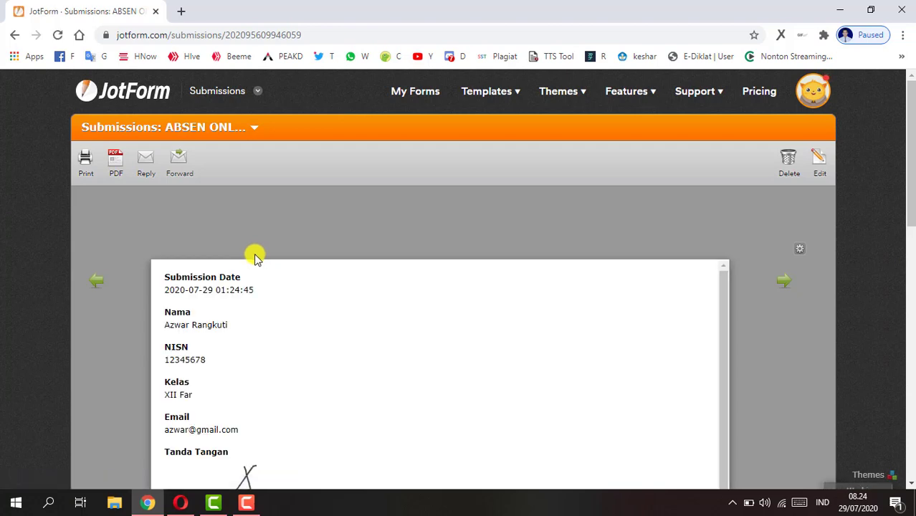
{"action": "scroll", "coordinate": [355, 308], "scroll_direction": "down", "scroll_amount": 2}
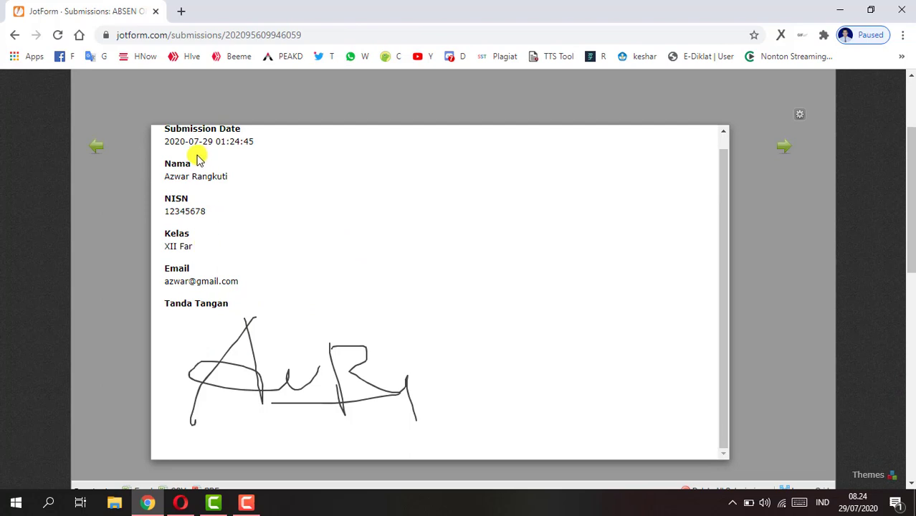
{"action": "scroll", "coordinate": [188, 179], "scroll_direction": "up", "scroll_amount": 1}
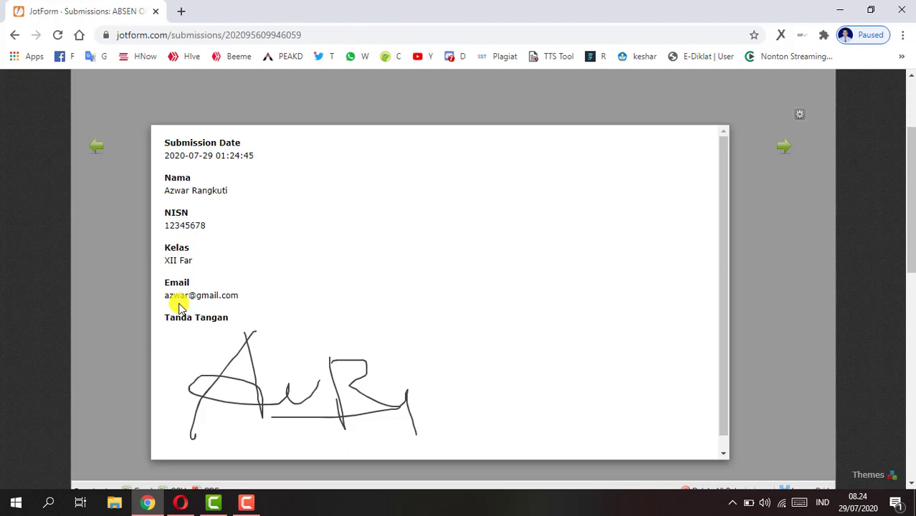
{"action": "scroll", "coordinate": [229, 321], "scroll_direction": "down", "scroll_amount": 8}
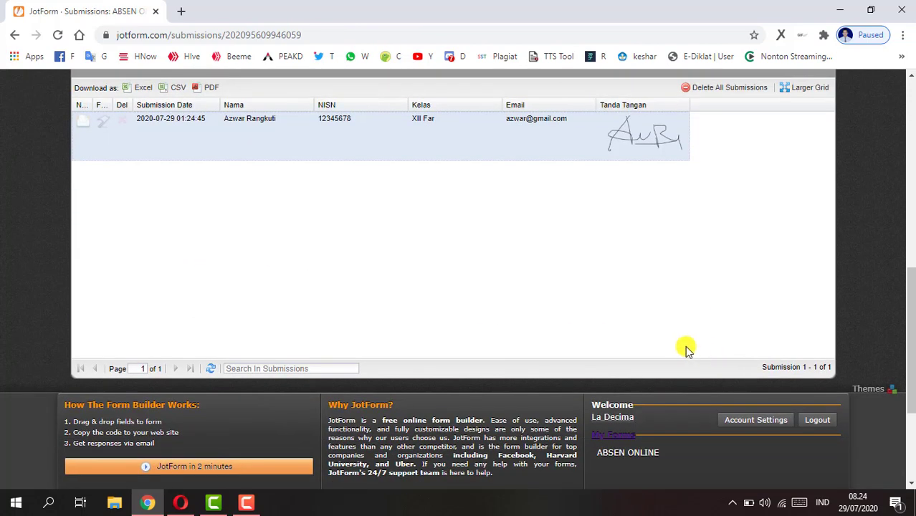
{"action": "scroll", "coordinate": [685, 349], "scroll_direction": "up", "scroll_amount": 1}
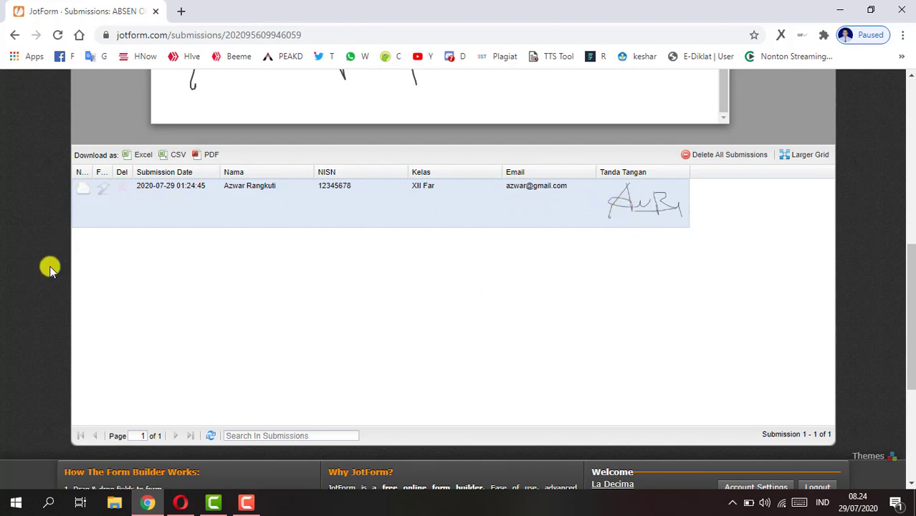
- Download the submissions as ABSEN ONLINE(2020-07-29).xlsx and open it in Excel
{"action": "left_click", "coordinate": [144, 156]}
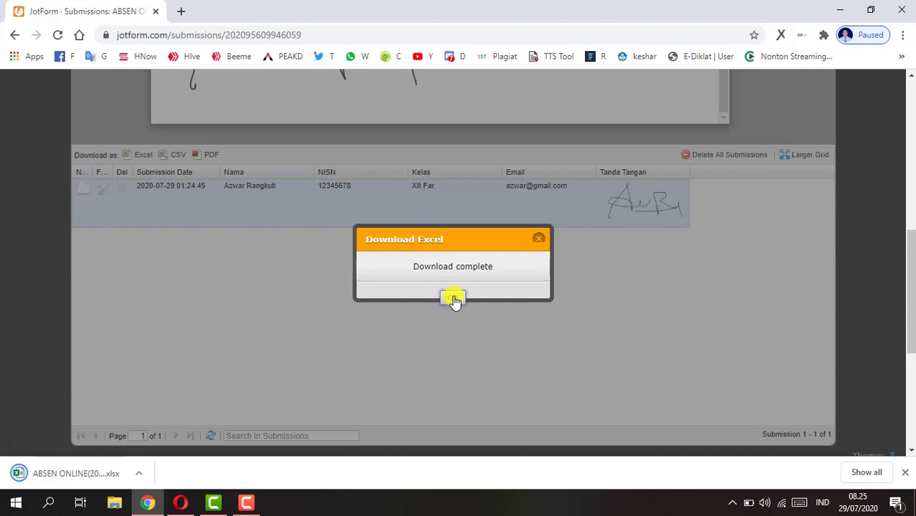
{"action": "left_click", "coordinate": [454, 299]}
{"action": "left_click", "coordinate": [68, 472]}
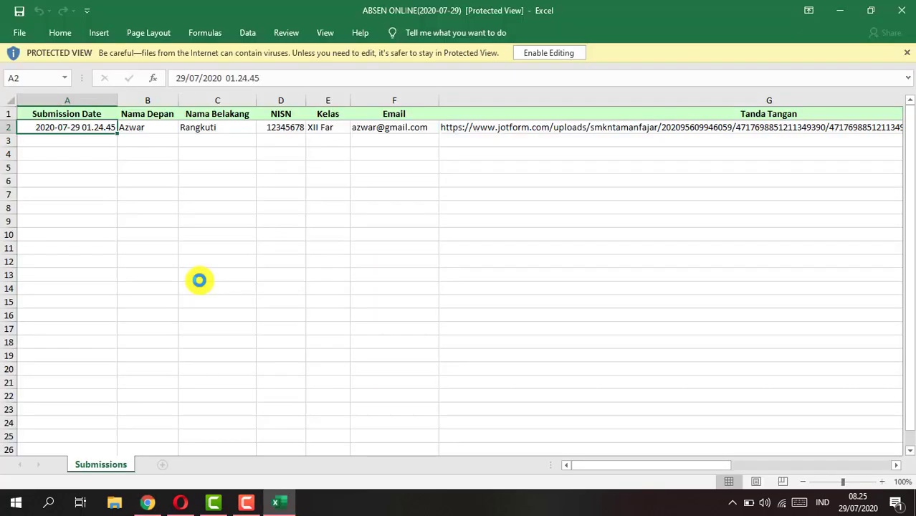
- Inspect the exported values in cells A2 through F2, then return to Chrome
{"action": "left_click", "coordinate": [112, 138]}
{"action": "left_click", "coordinate": [98, 124]}
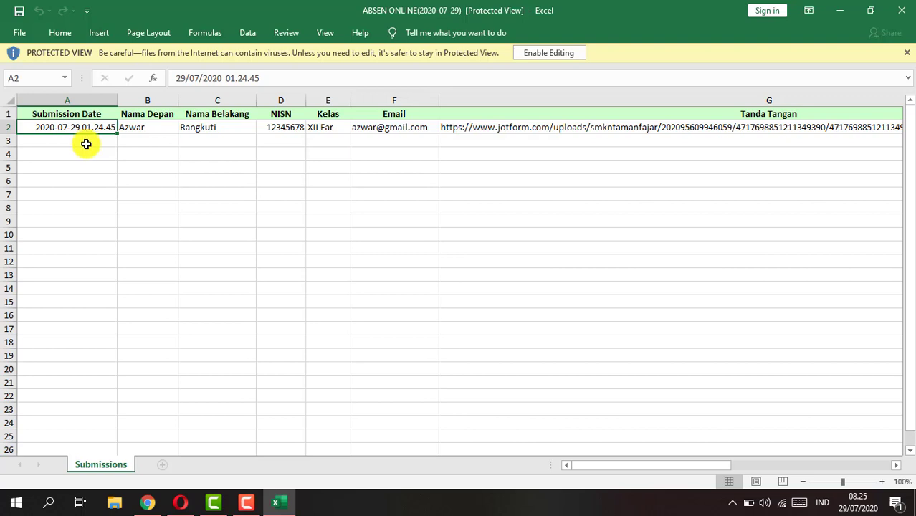
{"action": "left_click", "coordinate": [140, 129]}
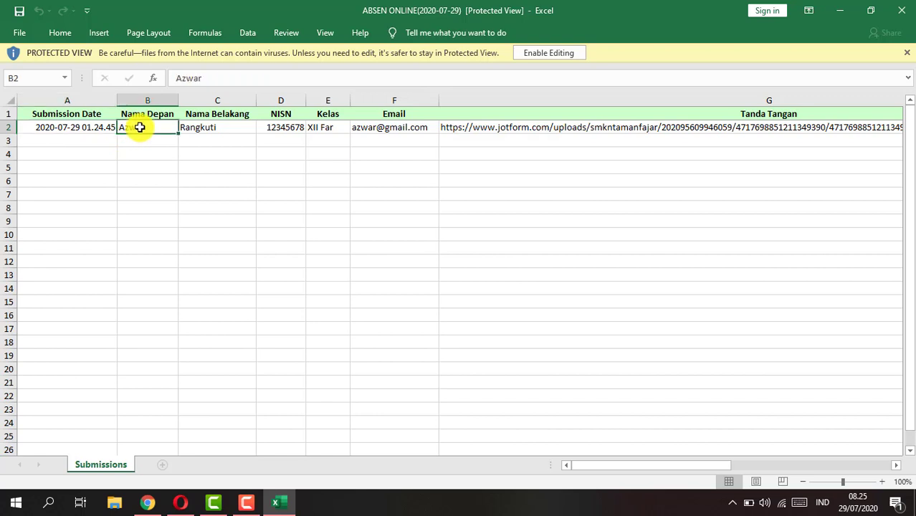
{"action": "left_click", "coordinate": [200, 133]}
{"action": "left_click", "coordinate": [263, 127]}
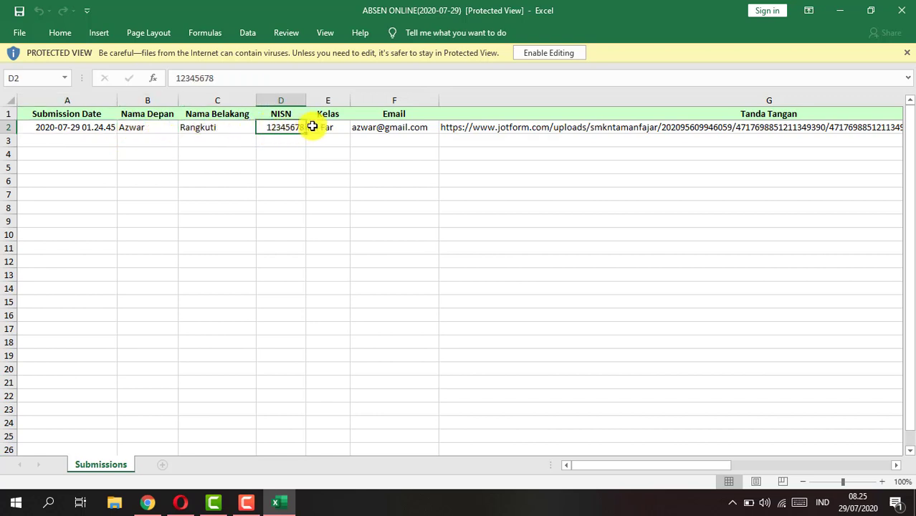
{"action": "left_click", "coordinate": [343, 124]}
{"action": "left_click", "coordinate": [381, 128]}
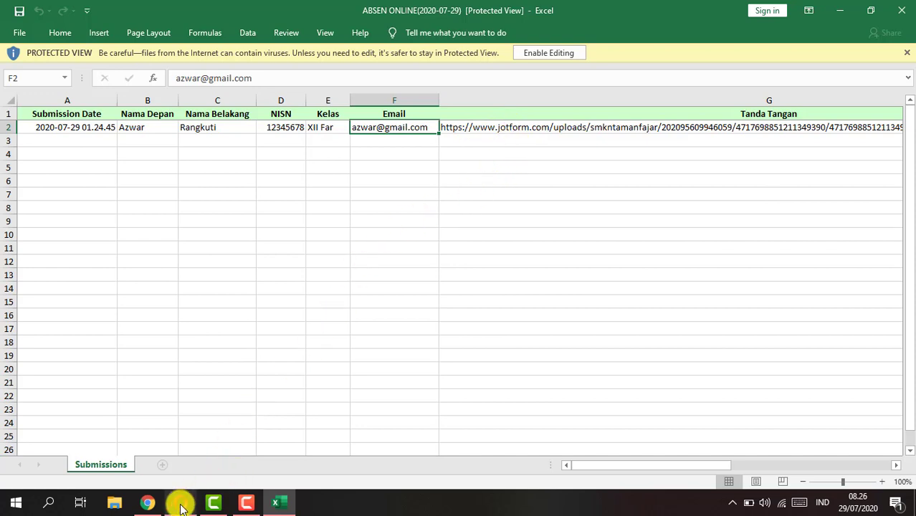
{"action": "left_click", "coordinate": [150, 504]}
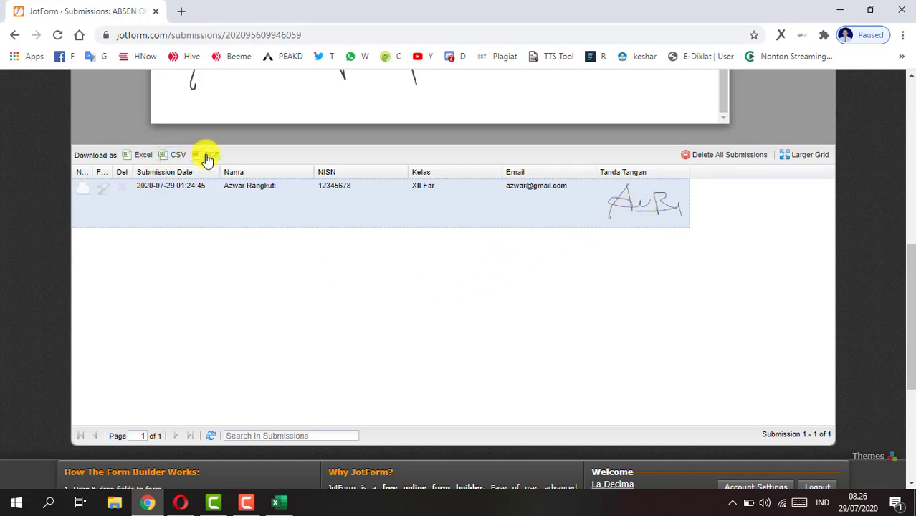
- Scroll up to the submission card and back to the grid, then return to Excel
{"action": "scroll", "coordinate": [242, 227], "scroll_direction": "up", "scroll_amount": 4}
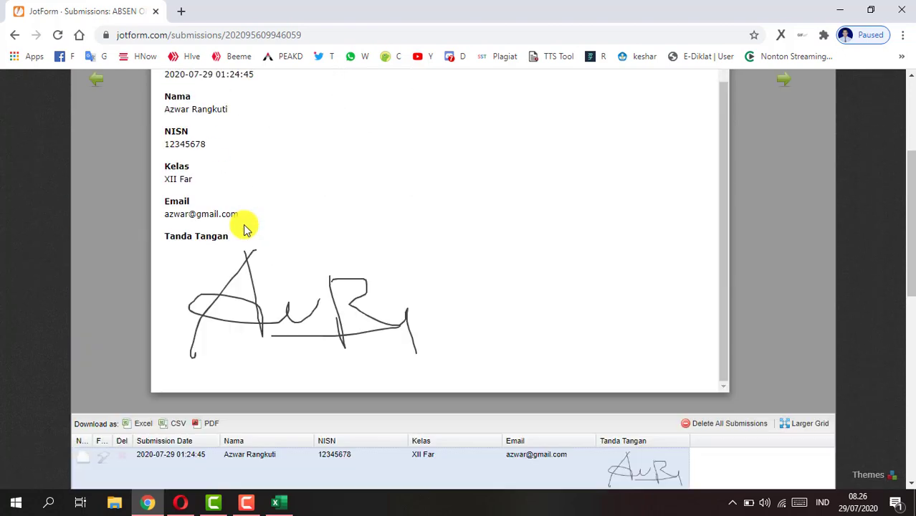
{"action": "scroll", "coordinate": [244, 228], "scroll_direction": "up", "scroll_amount": 1}
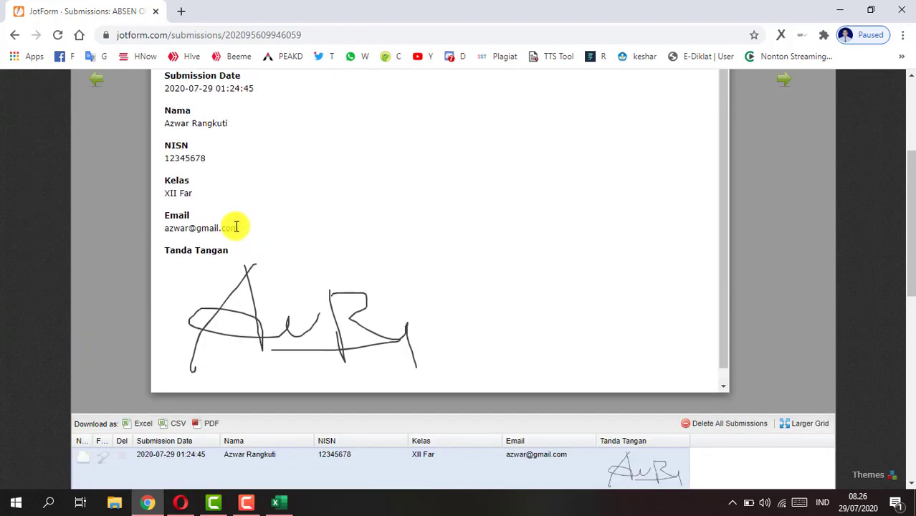
{"action": "scroll", "coordinate": [230, 227], "scroll_direction": "down", "scroll_amount": 5}
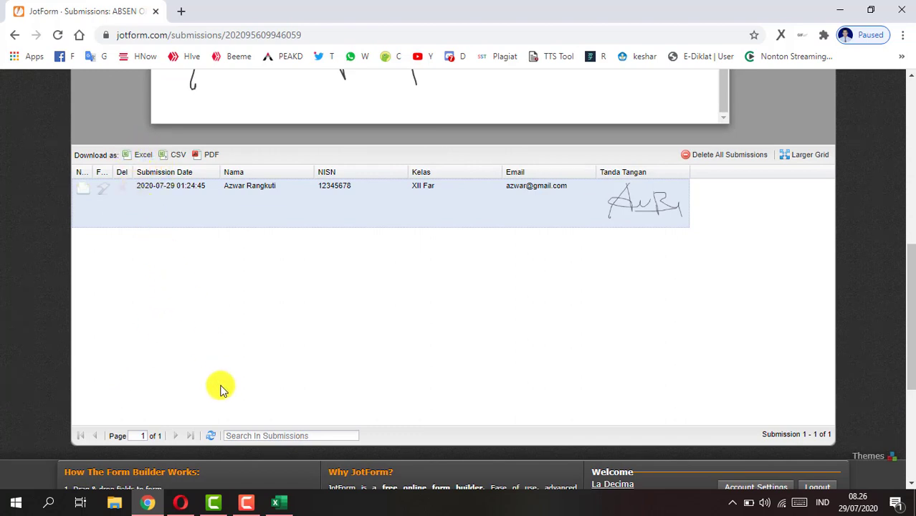
{"action": "left_click", "coordinate": [276, 502]}
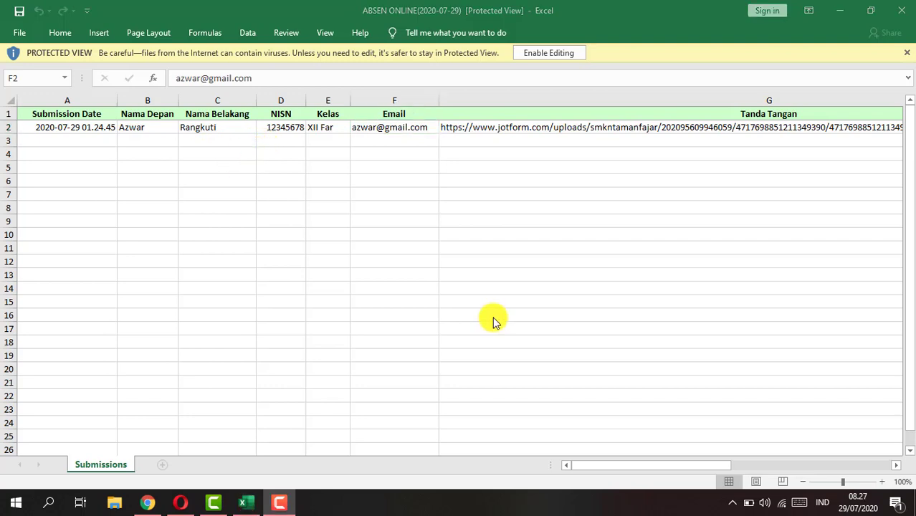
- Recheck the Submission Date, Nama Belakang and NISN cells in row 2
{"action": "left_click", "coordinate": [99, 140]}
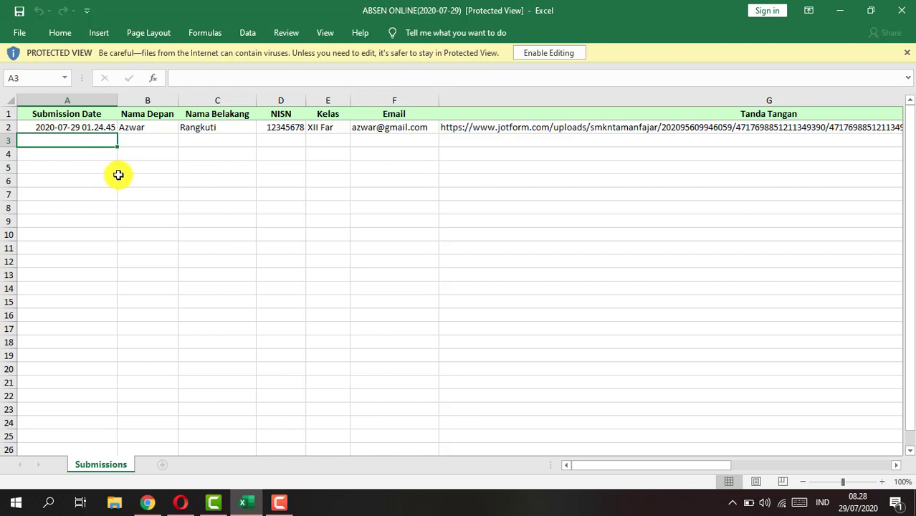
{"action": "left_click", "coordinate": [243, 153]}
{"action": "left_click", "coordinate": [115, 131]}
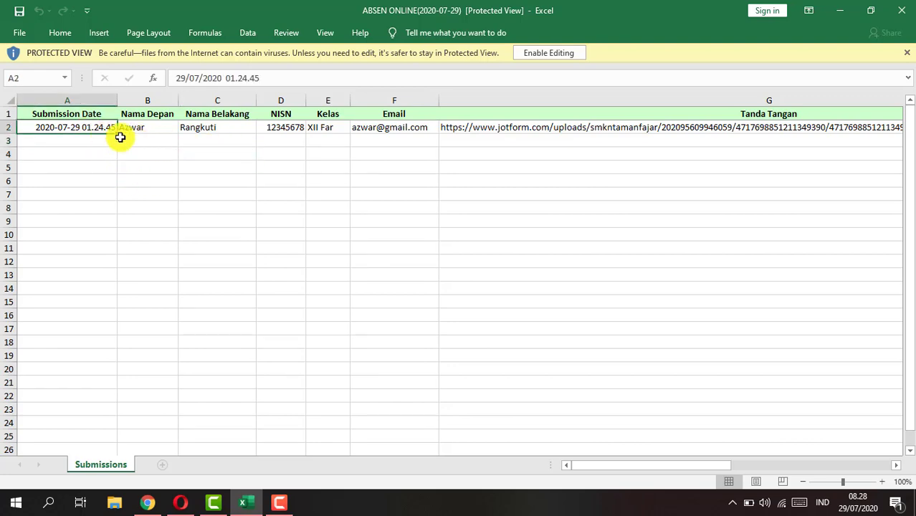
{"action": "left_click", "coordinate": [190, 130]}
{"action": "left_click", "coordinate": [260, 129]}
- Back in Chrome, scroll to the top of Submissions and go to My Forms
{"action": "left_click", "coordinate": [147, 502]}
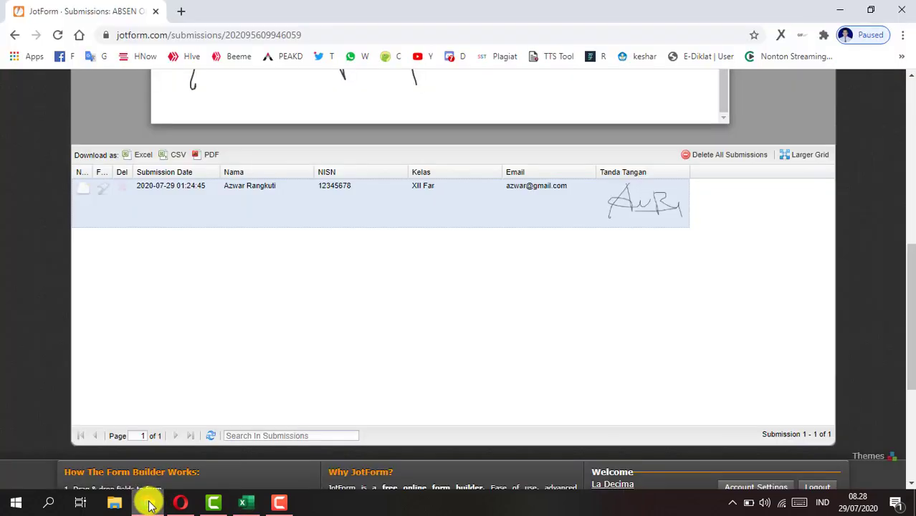
{"action": "scroll", "coordinate": [188, 272], "scroll_direction": "up", "scroll_amount": 6}
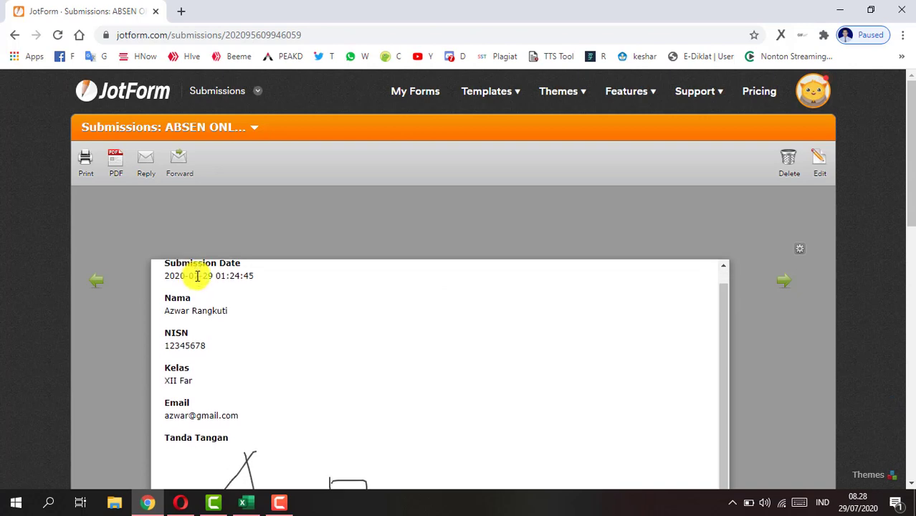
{"action": "scroll", "coordinate": [311, 348], "scroll_direction": "down", "scroll_amount": 6}
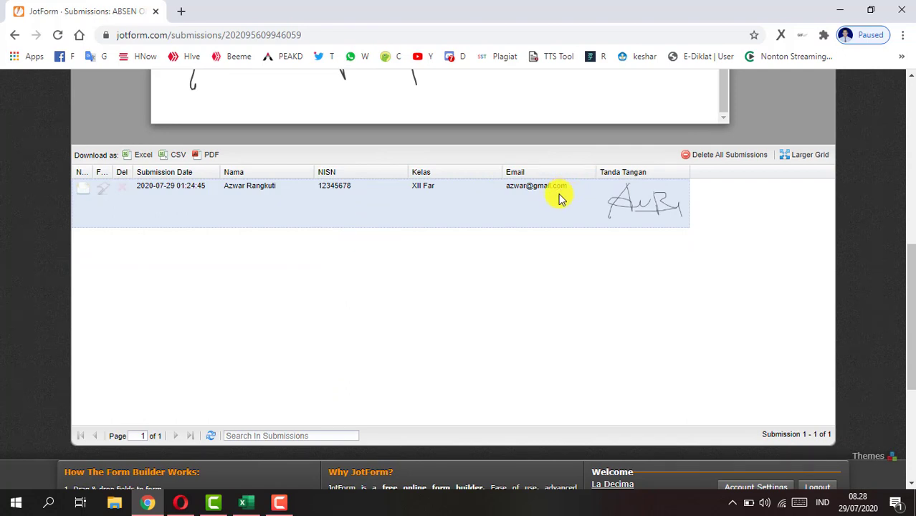
{"action": "scroll", "coordinate": [480, 201], "scroll_direction": "up", "scroll_amount": 5}
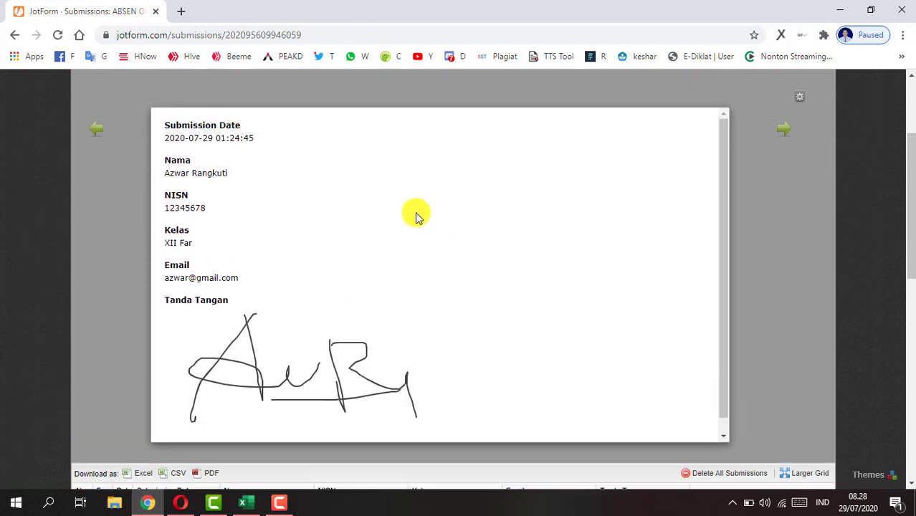
{"action": "scroll", "coordinate": [817, 149], "scroll_direction": "up", "scroll_amount": 2}
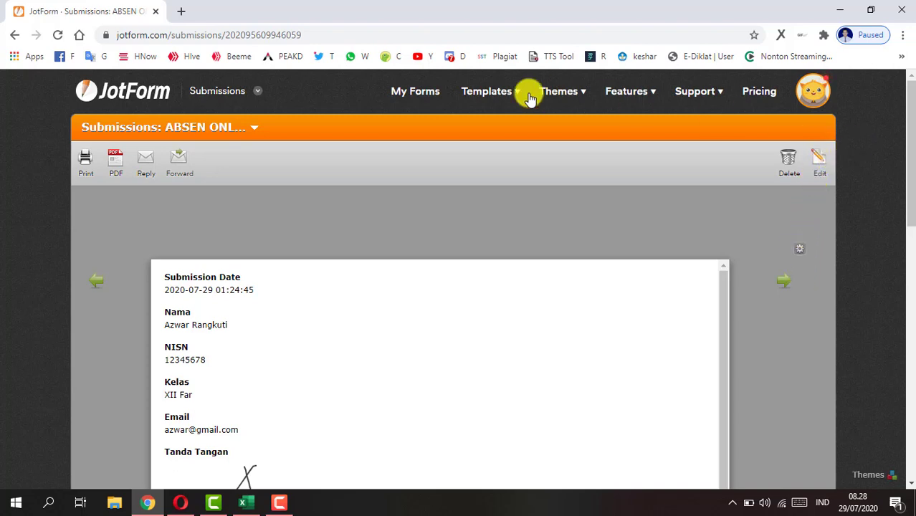
{"action": "mouse_move", "coordinate": [478, 98]}
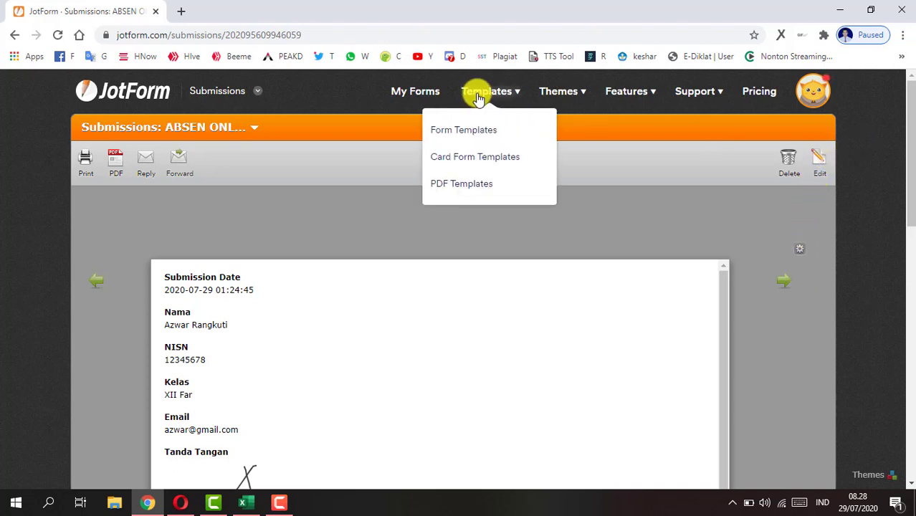
{"action": "left_click", "coordinate": [424, 98]}
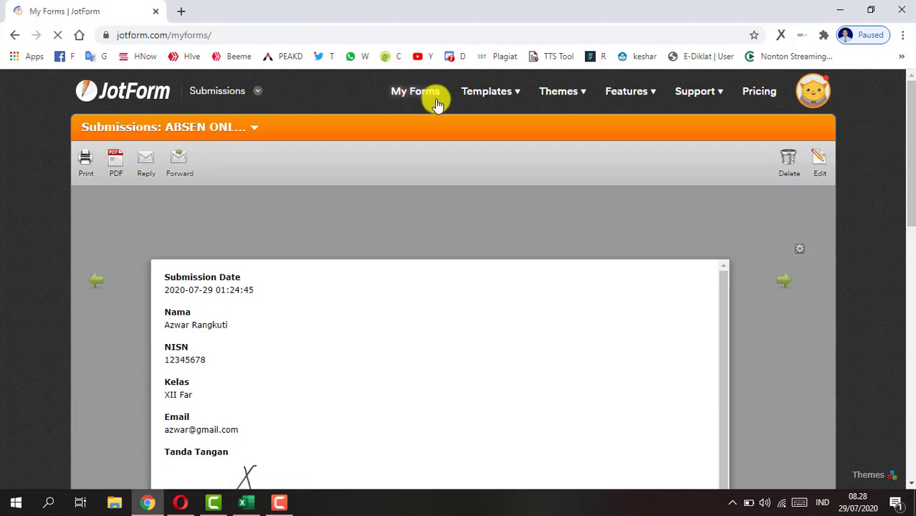